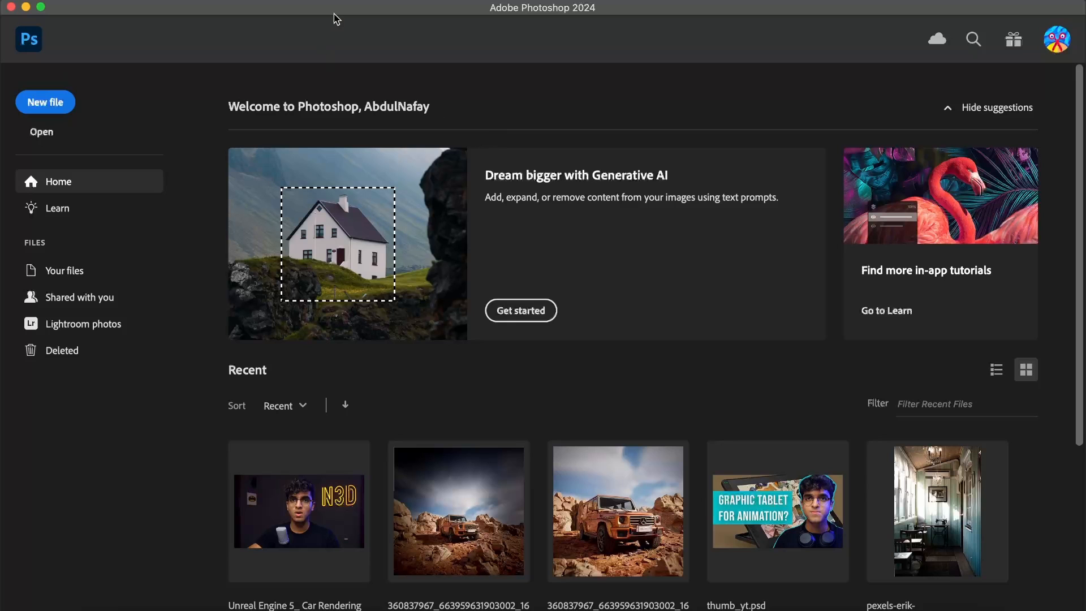
Lower the Photoshop window and clear the OBS window away to expose the image files on the desktop
drag(335, 14, 309, 479)
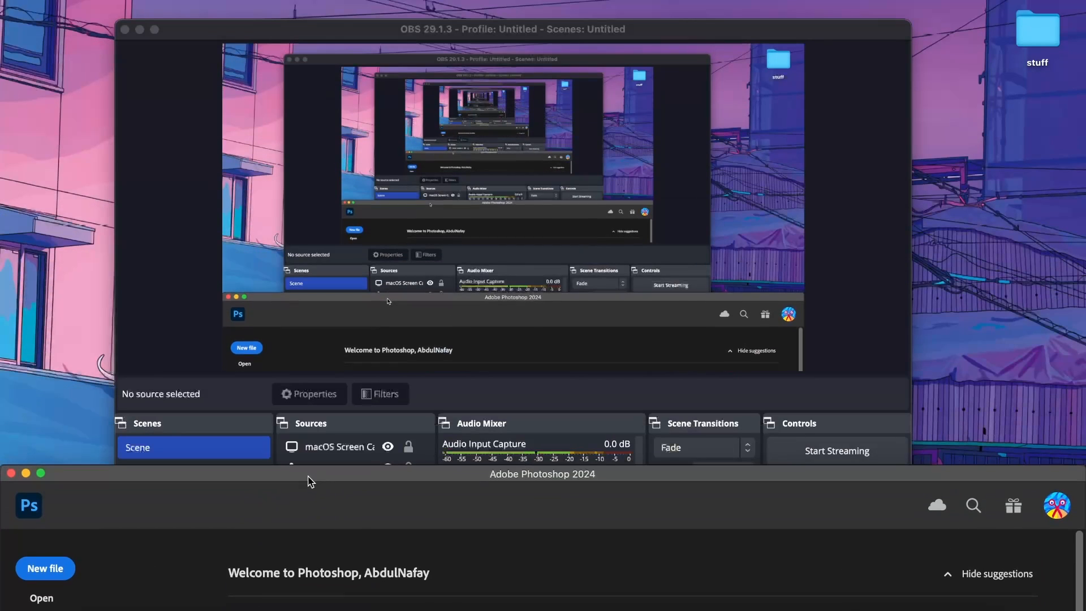
drag(195, 23, 174, 3)
click(119, 9)
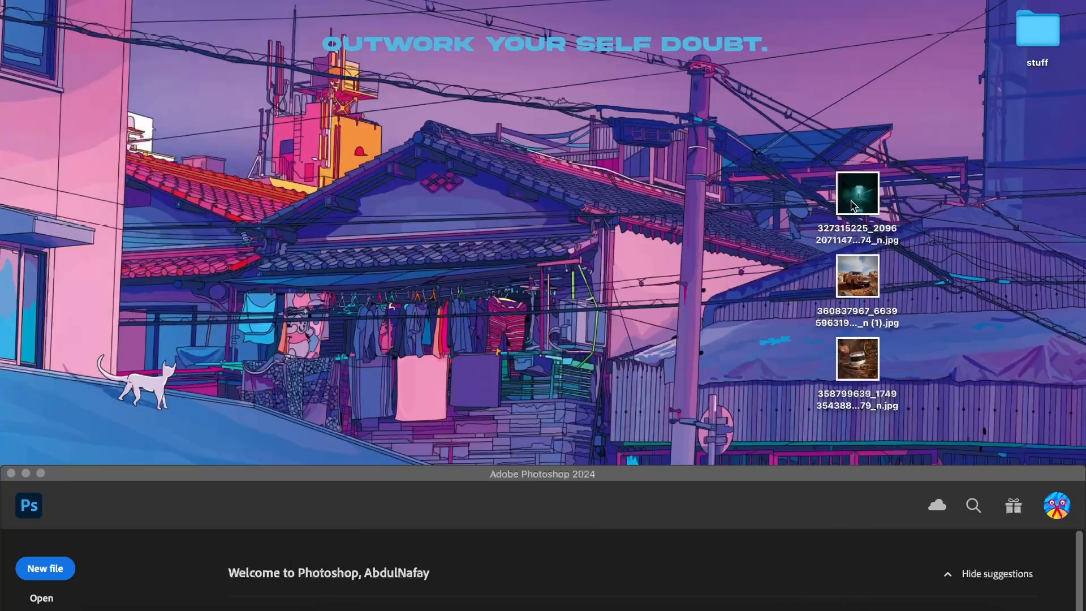
Preview the three desktop images of the orange car, the dark underground platform and the coffee beans jar, and close the previews
click(866, 283)
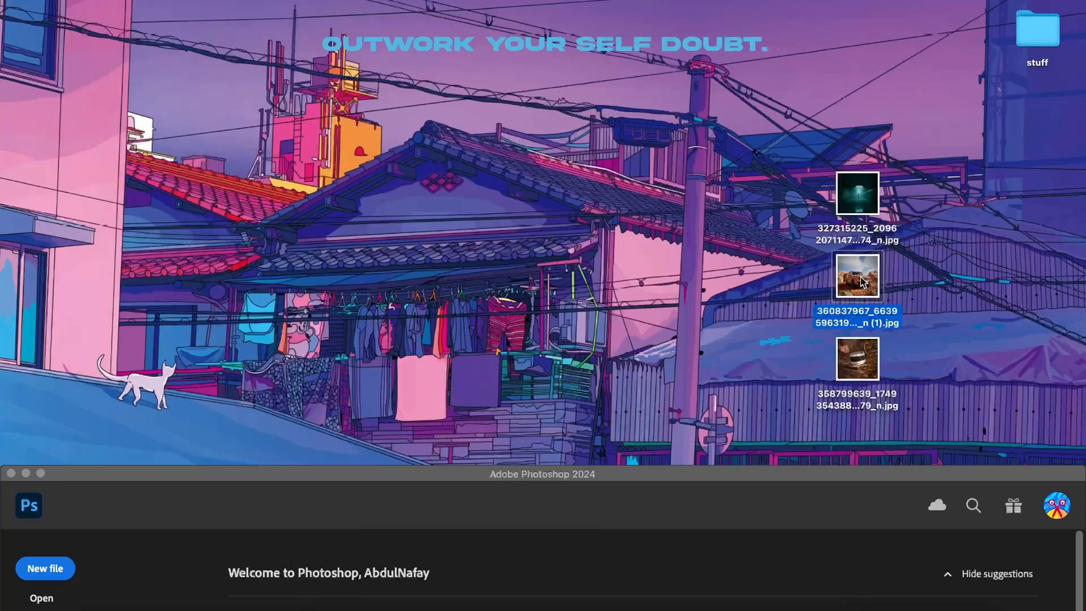
double_click(861, 281)
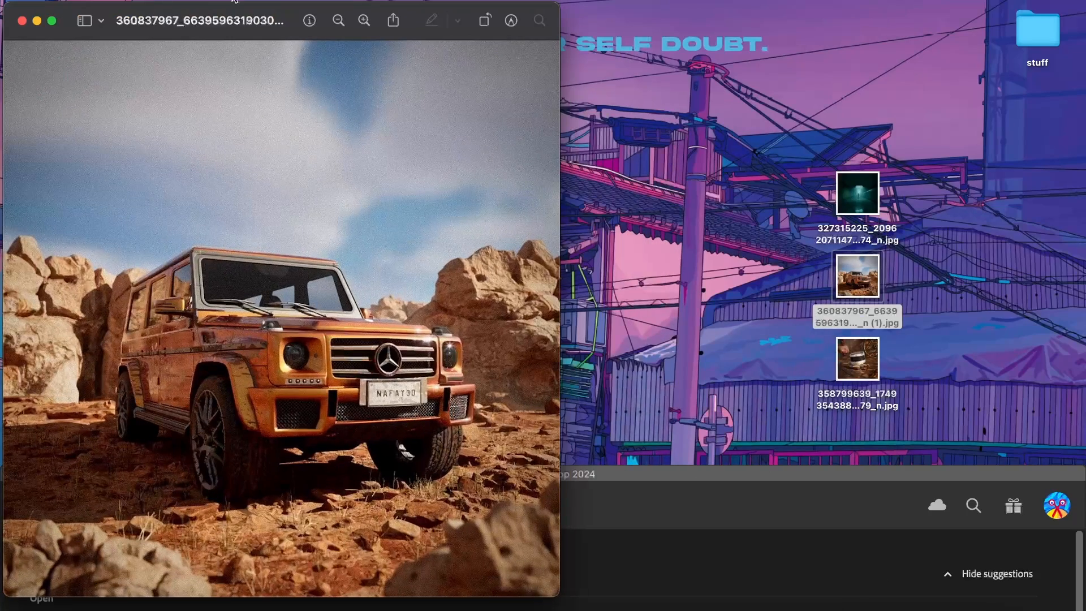
drag(295, 42, 422, 38)
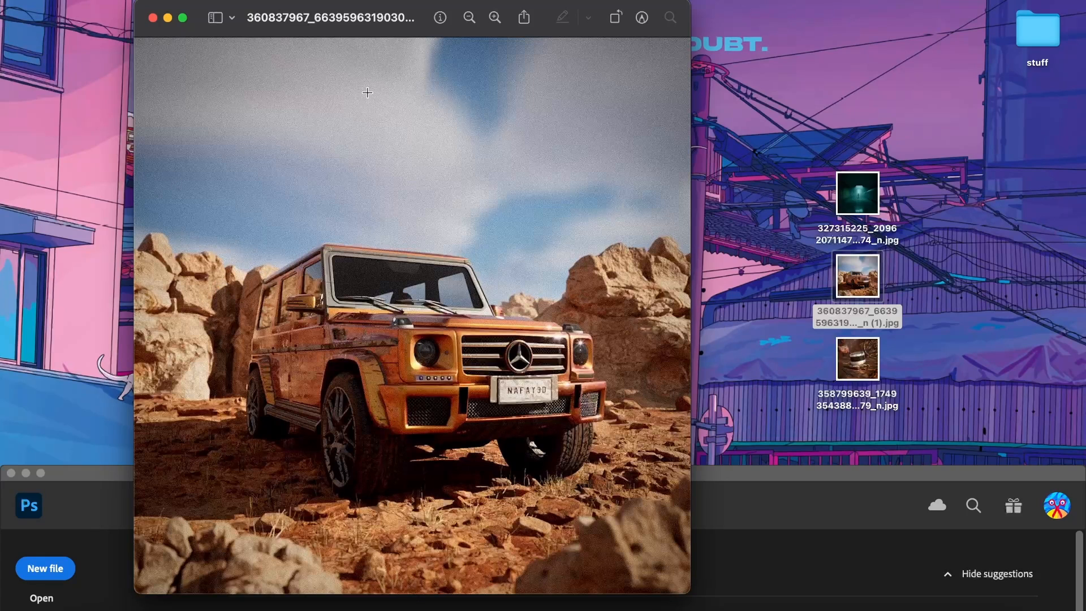
double_click(858, 196)
drag(298, 22, 427, 21)
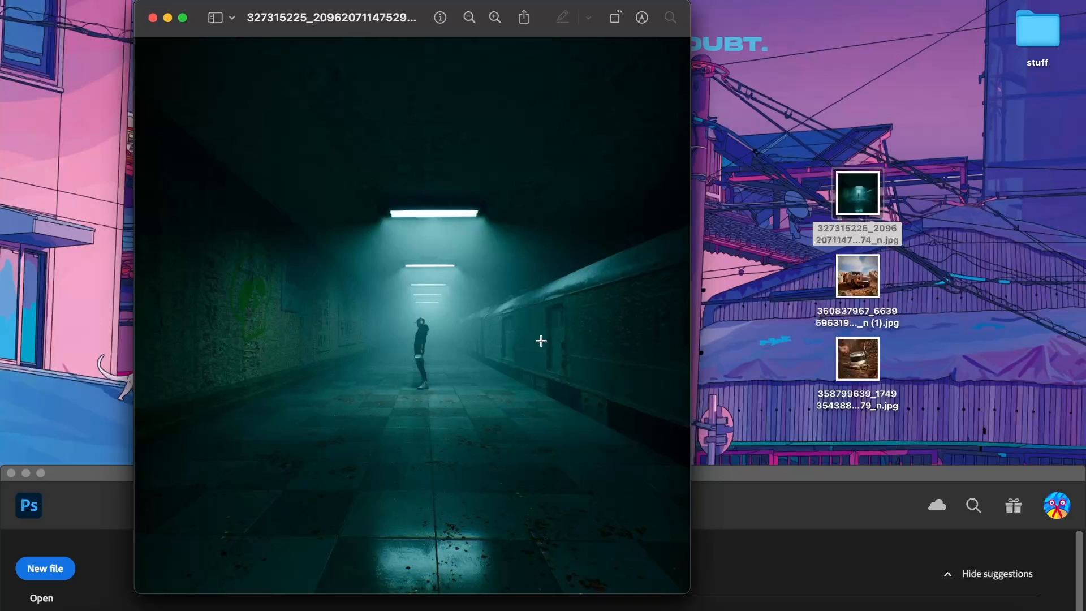
double_click(863, 366)
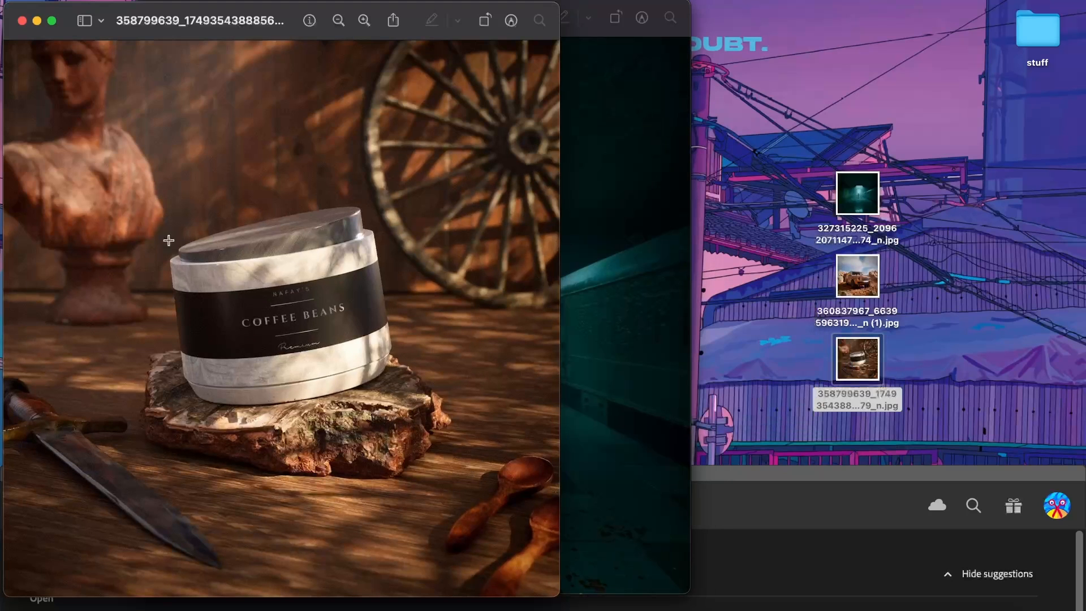
drag(288, 23, 418, 5)
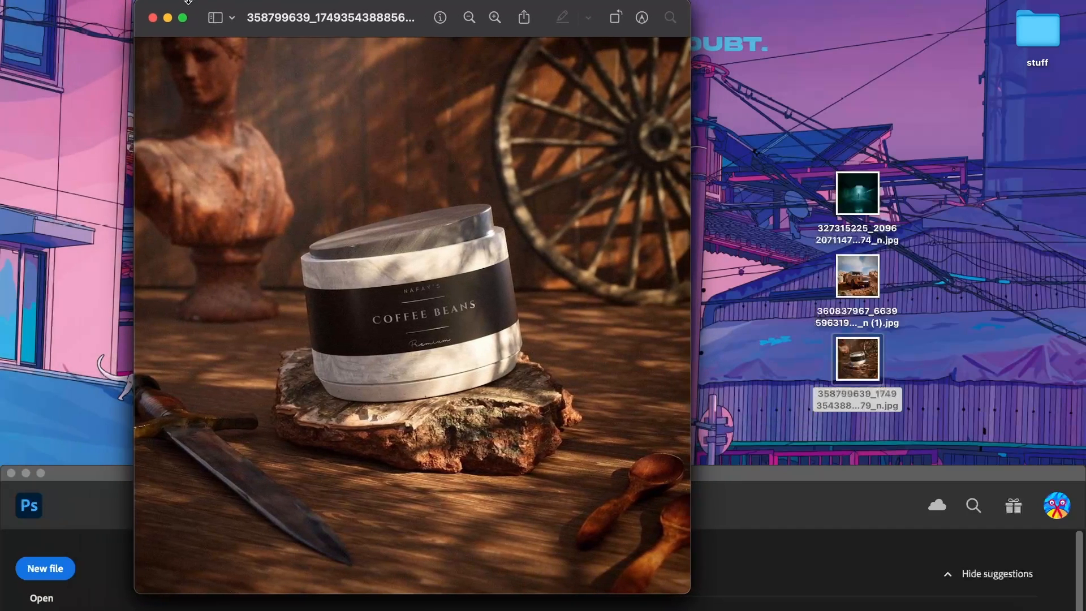
click(153, 18)
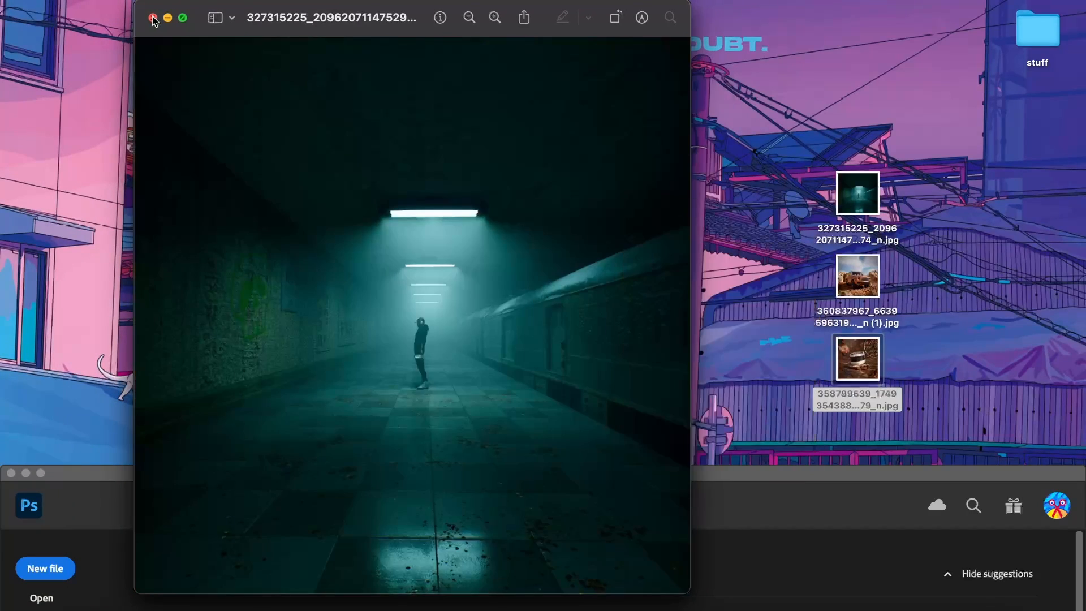
click(153, 19)
click(153, 18)
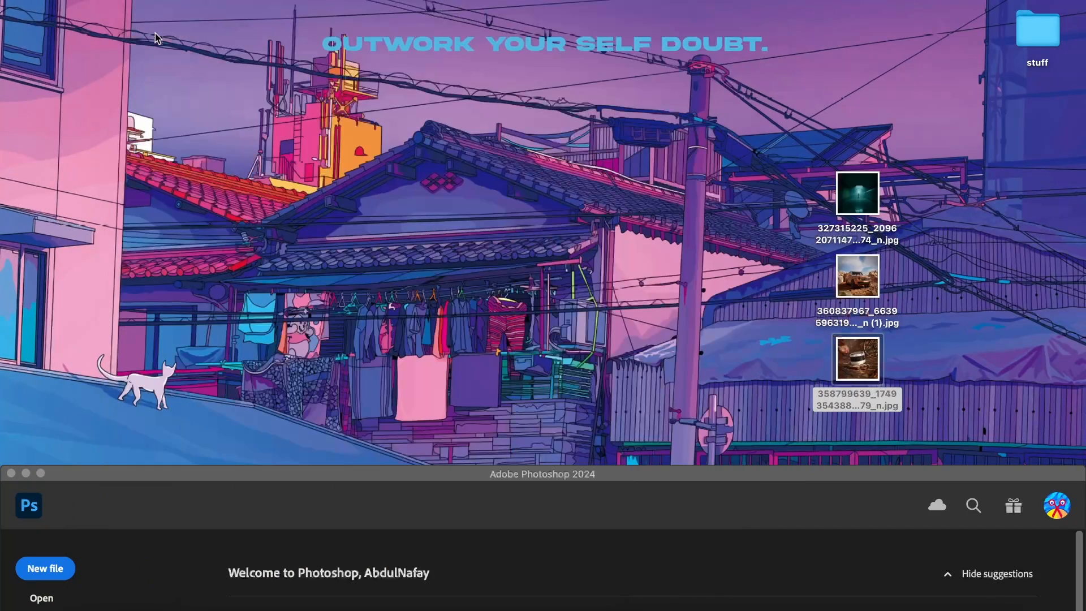
Open the orange car image from the desktop in Photoshop and bring its window back to full view
double_click(319, 478)
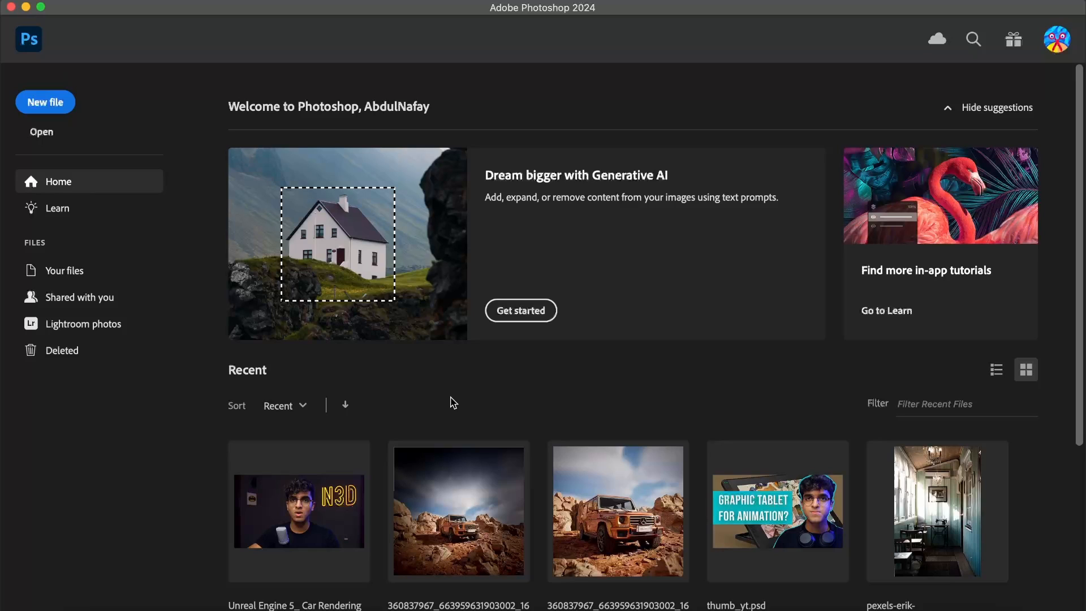
drag(351, 8, 189, 398)
drag(846, 280, 75, 506)
drag(298, 406, 441, 42)
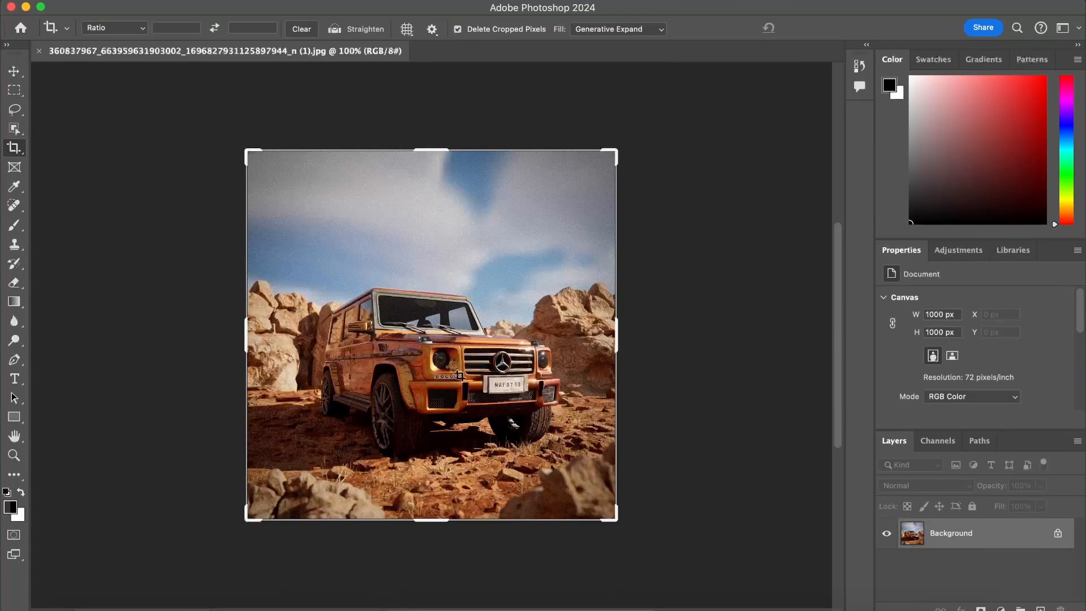
Set the Crop tool to a 16 : 9 ratio and widen the crop frame beyond both sides to the image's full height
click(14, 71)
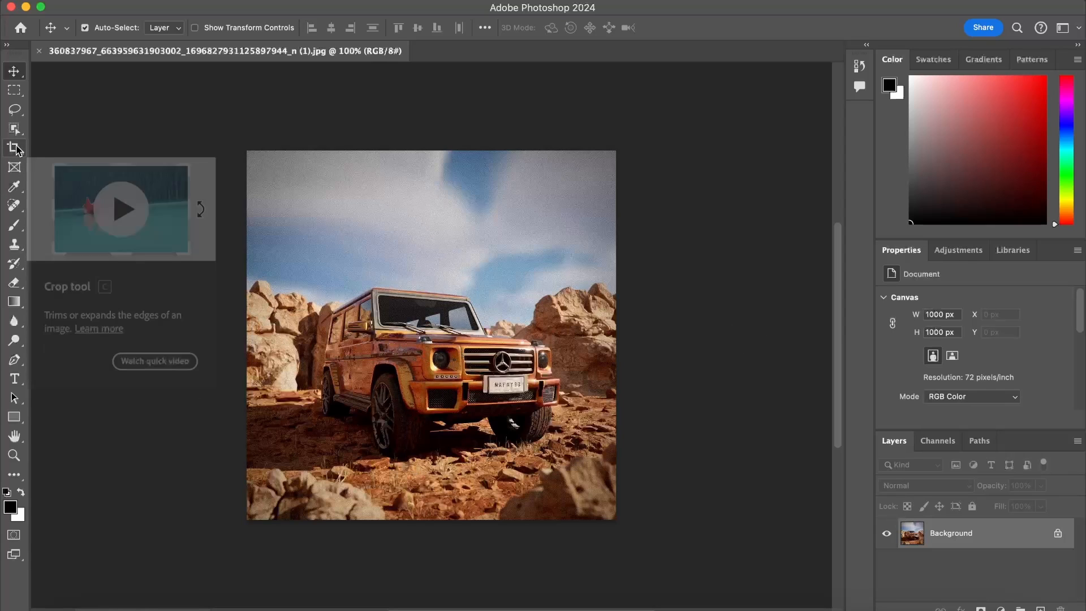
click(16, 148)
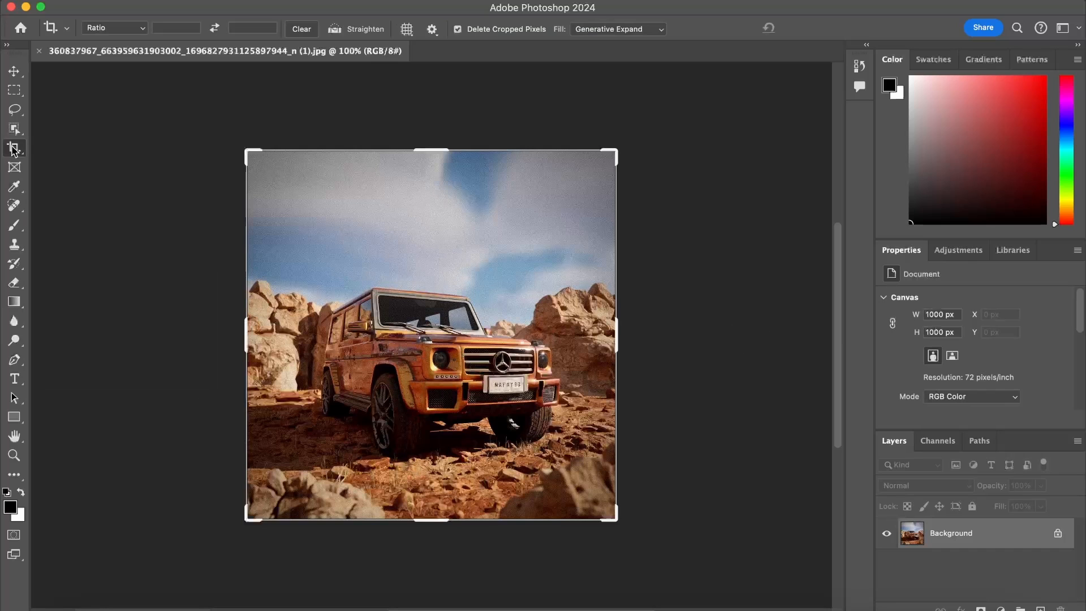
click(136, 28)
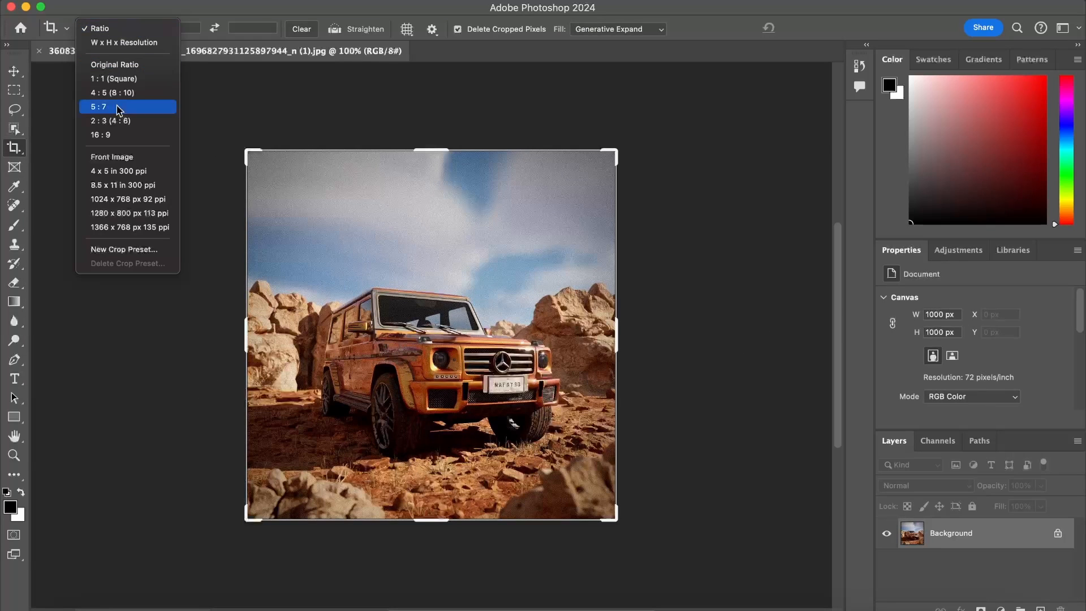
click(110, 134)
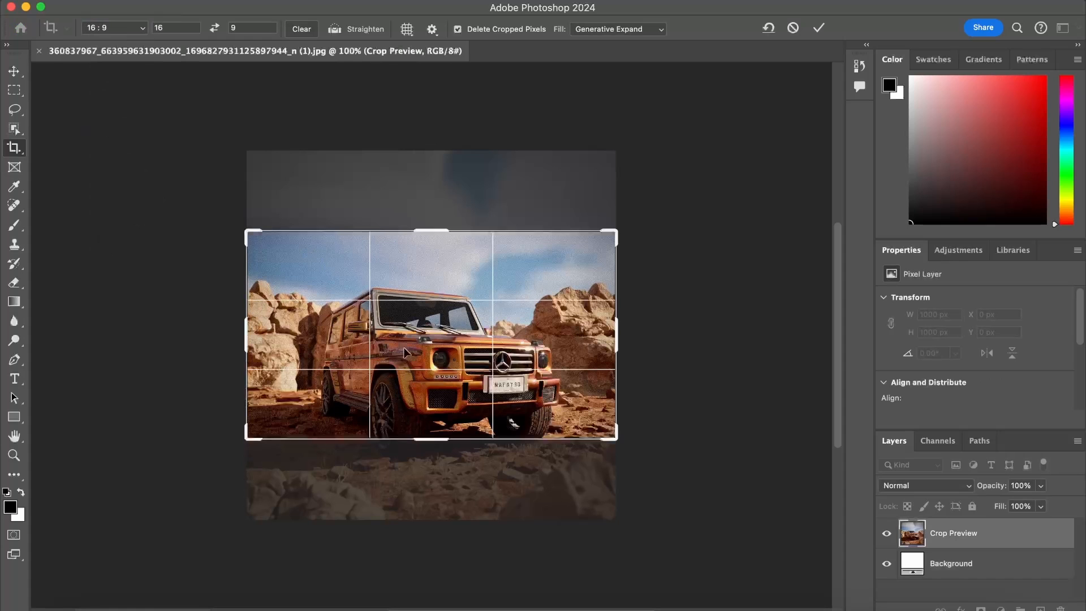
drag(617, 334, 759, 343)
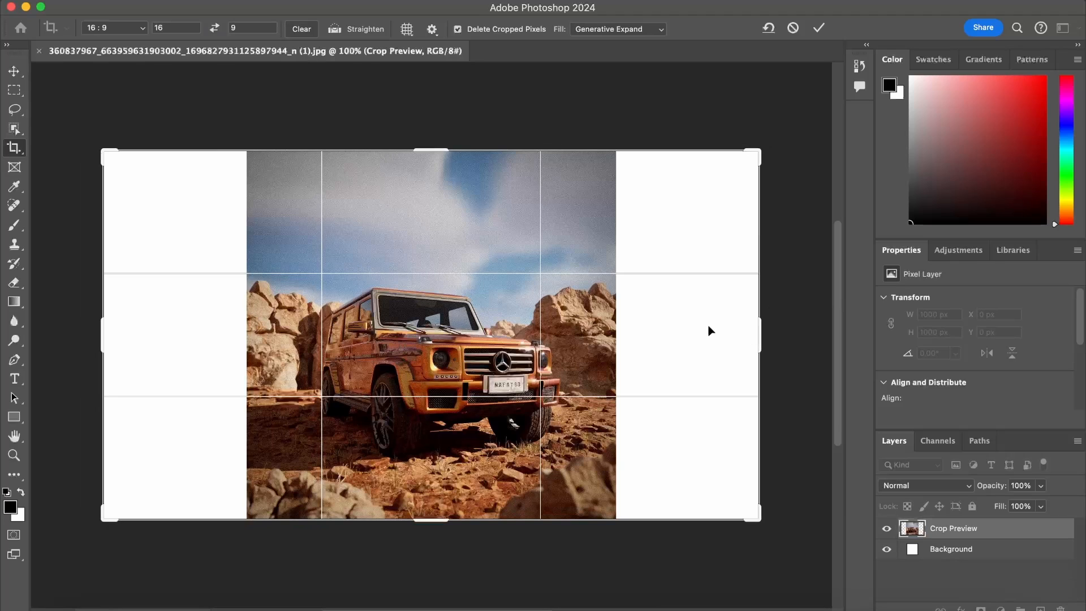
Set the crop fill to Generative Expand and generate the empty side areas with a blank prompt
click(579, 30)
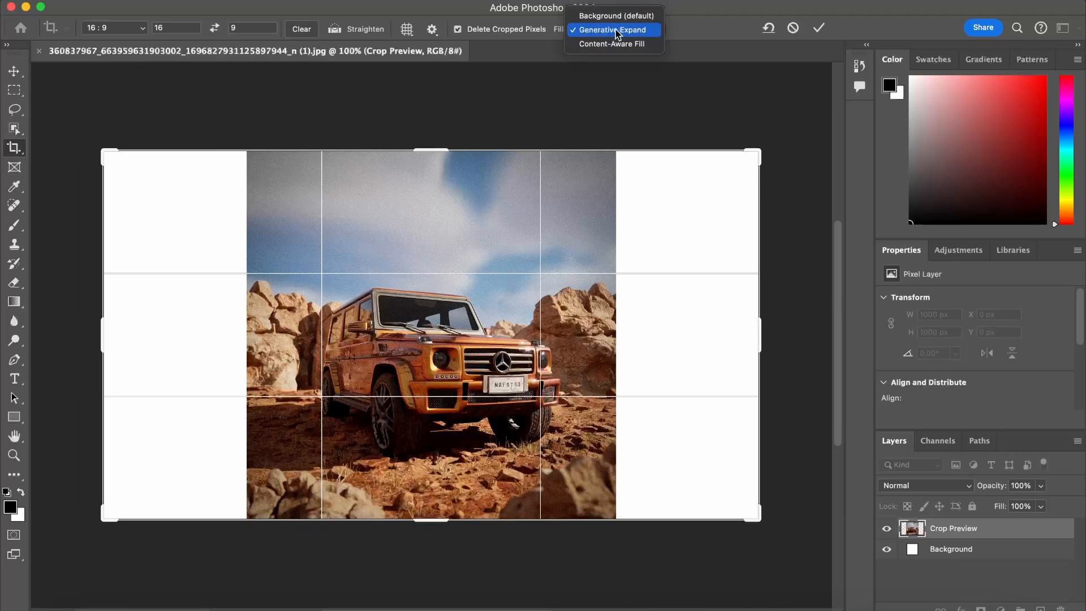
click(617, 15)
click(593, 32)
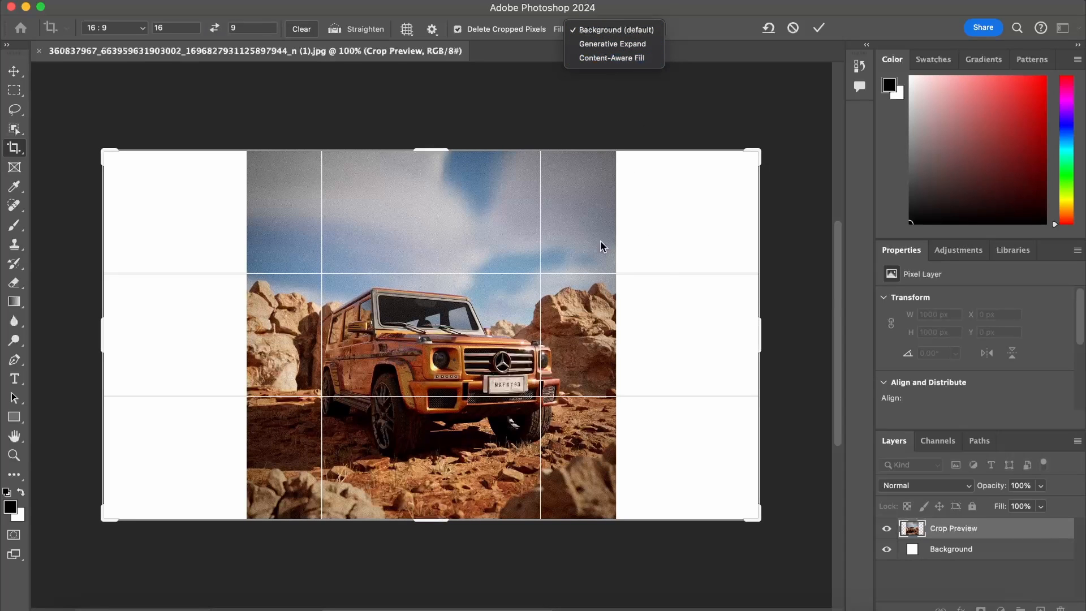
click(601, 45)
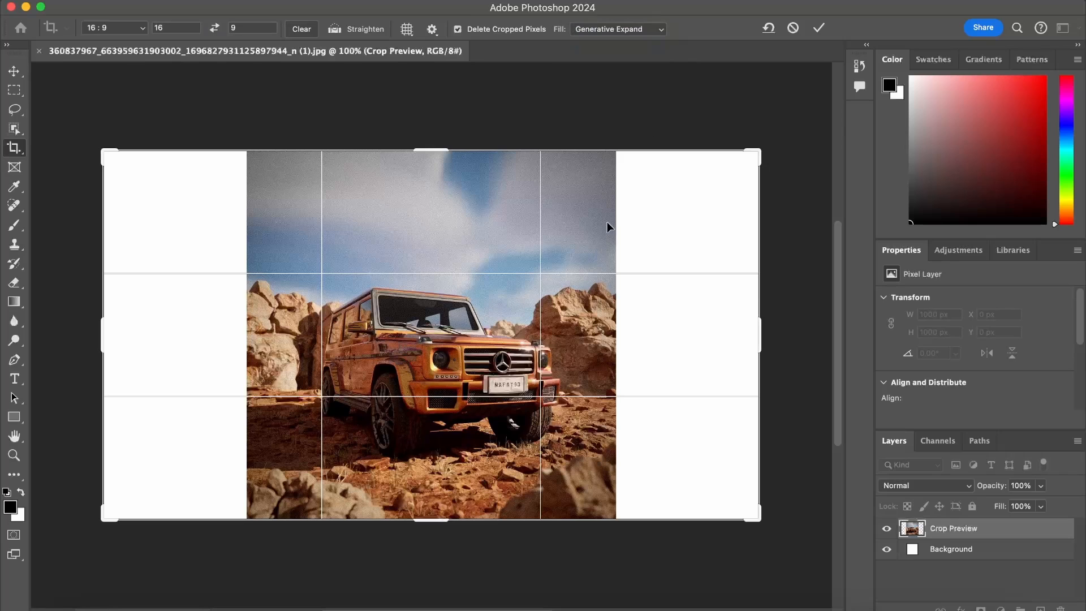
click(817, 29)
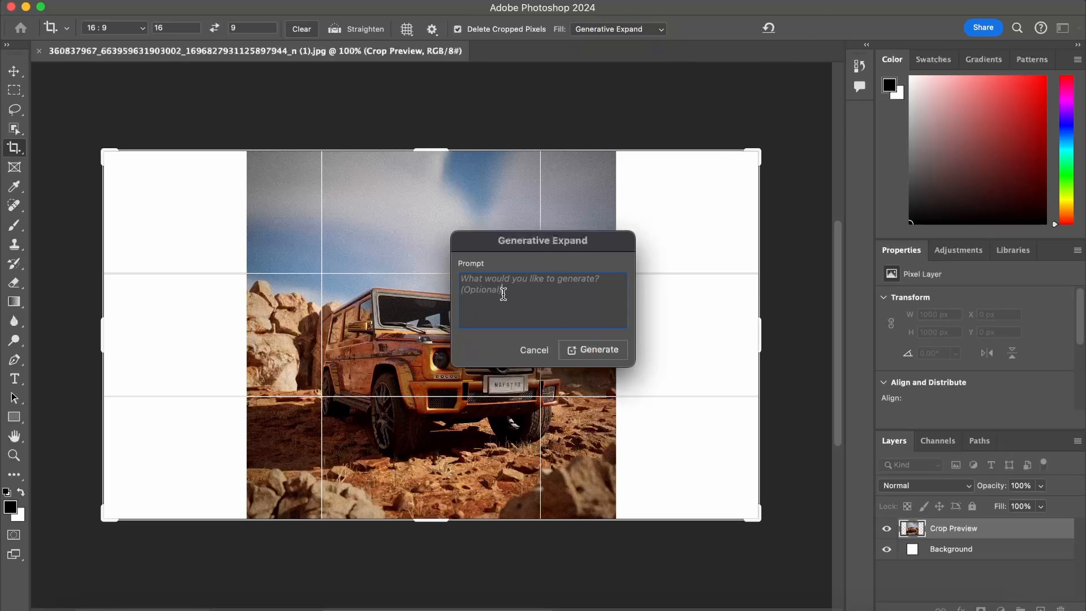
click(502, 292)
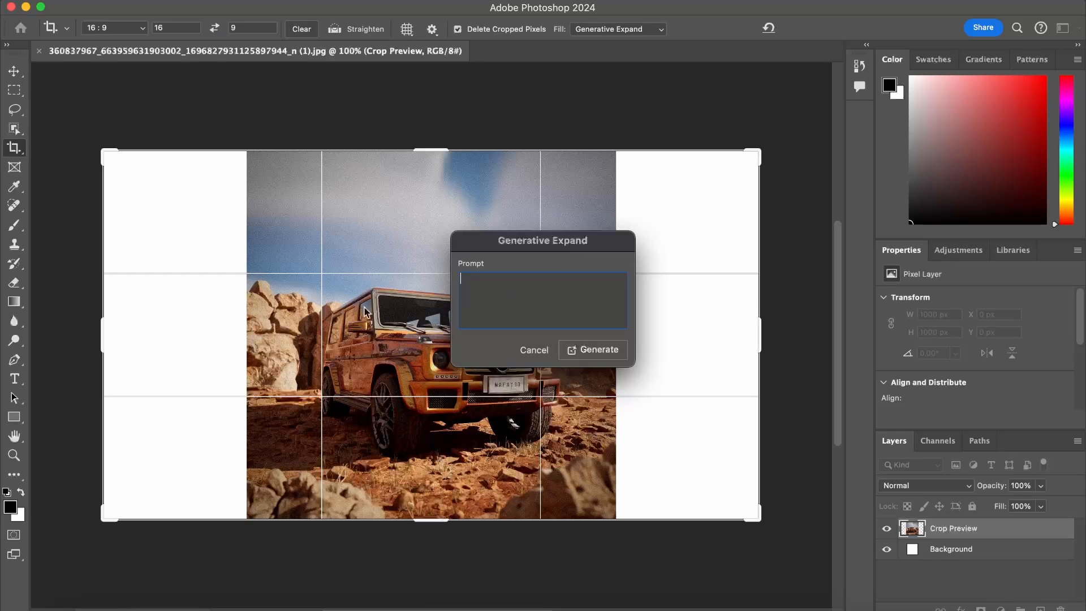
click(585, 351)
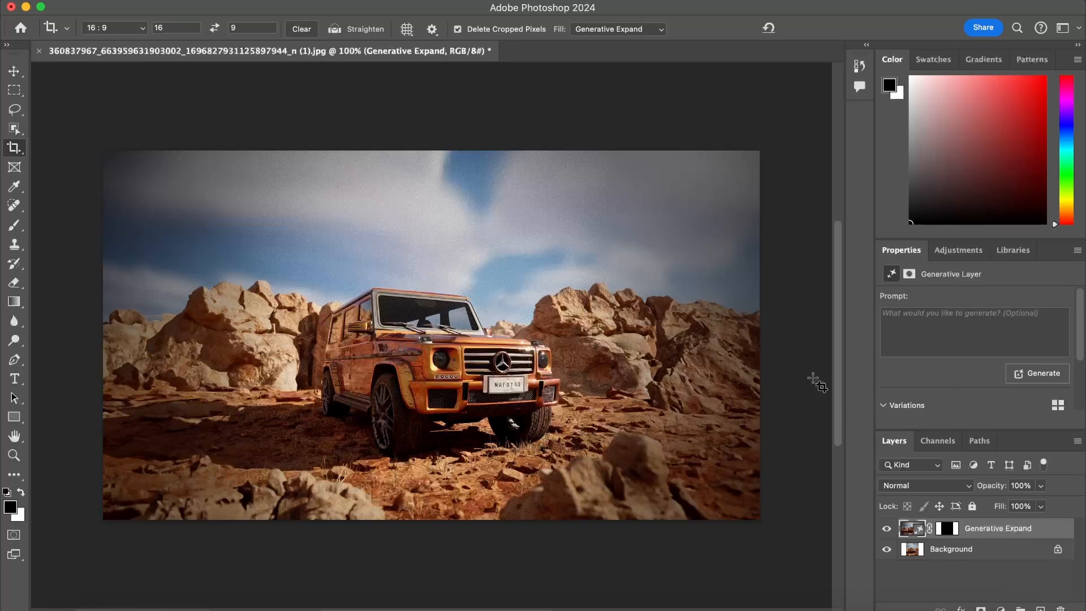
Compare the three generated variations of the expanded car scene and show the third one
scroll(954, 353, down, 5)
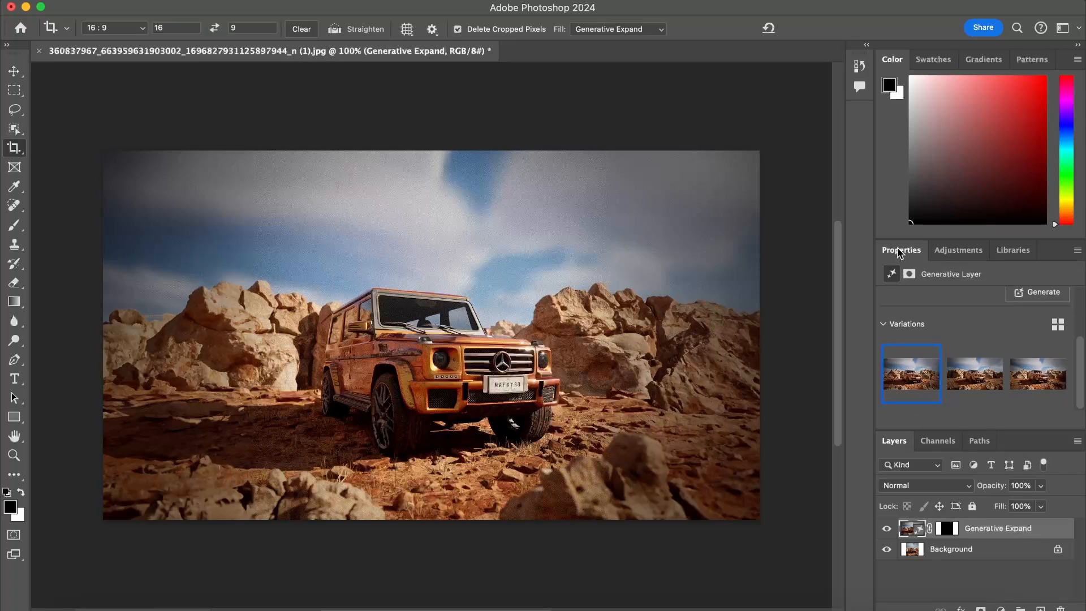
click(961, 548)
click(974, 529)
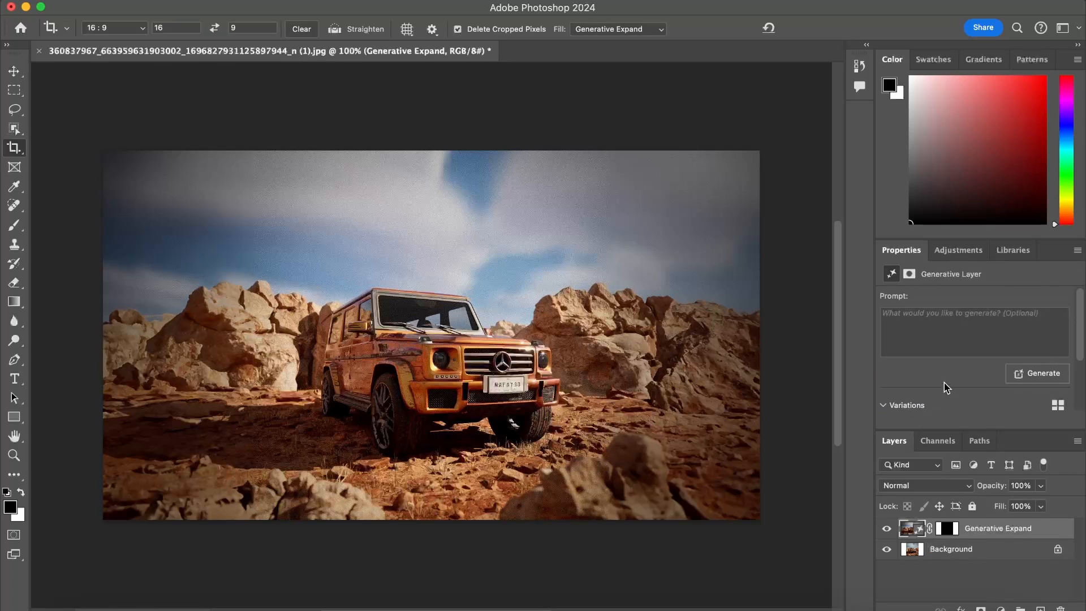
scroll(946, 386, down, 3)
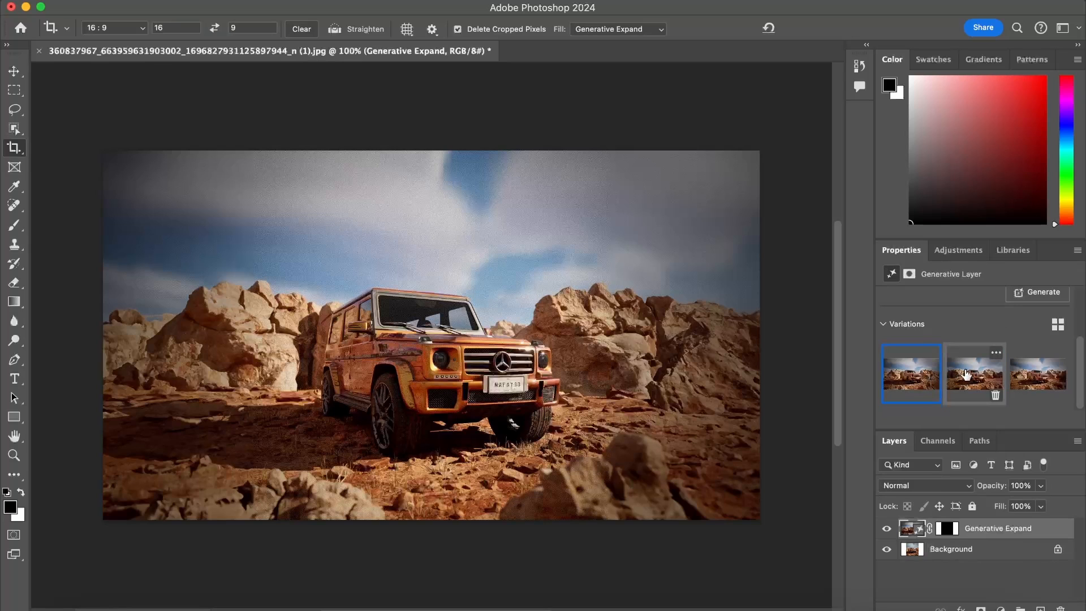
click(966, 374)
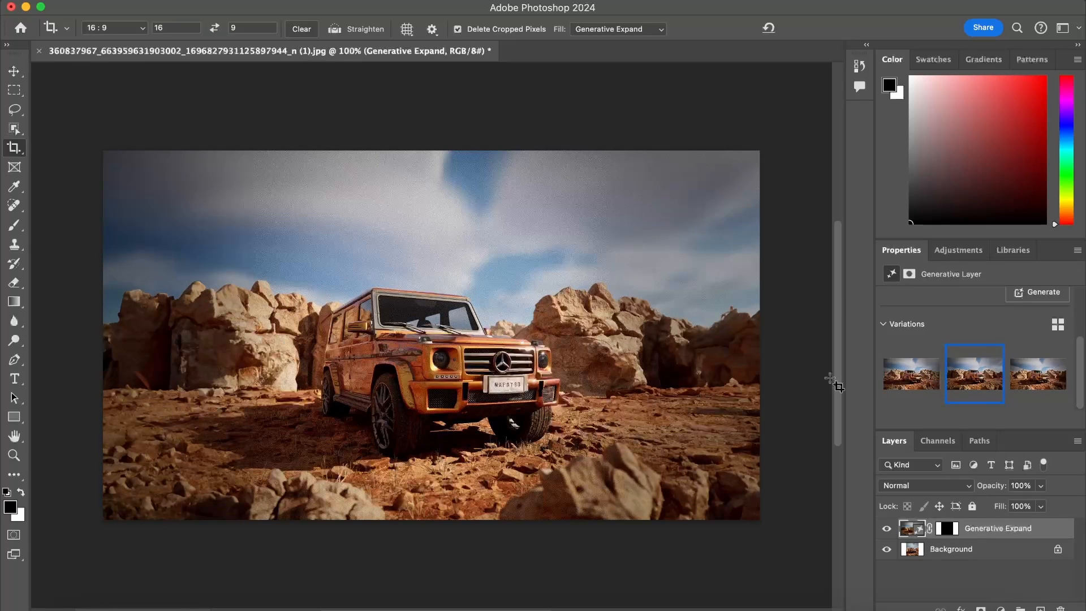
click(1025, 379)
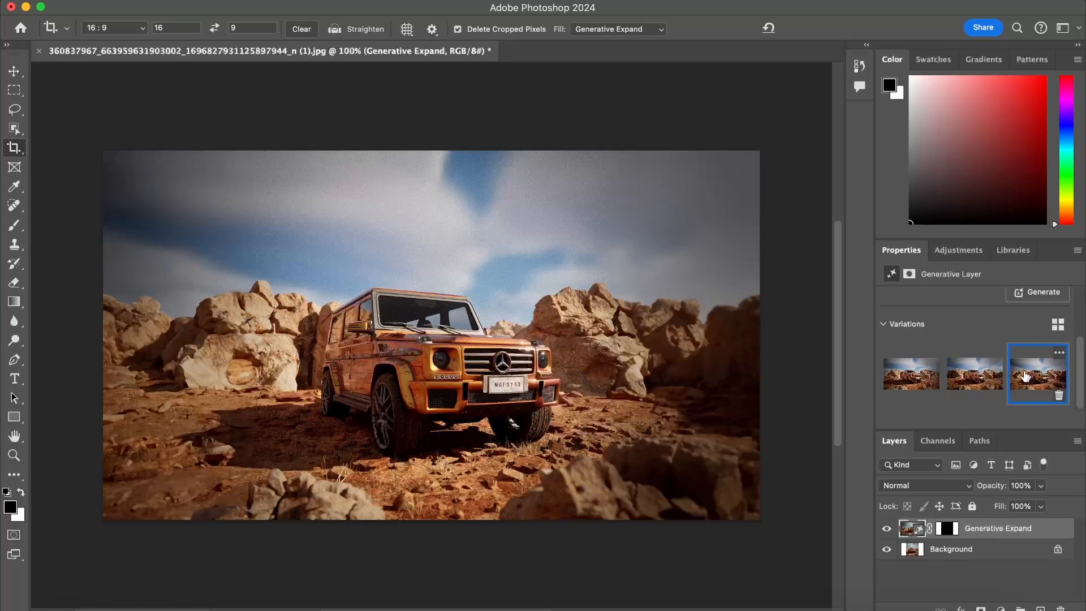
click(925, 380)
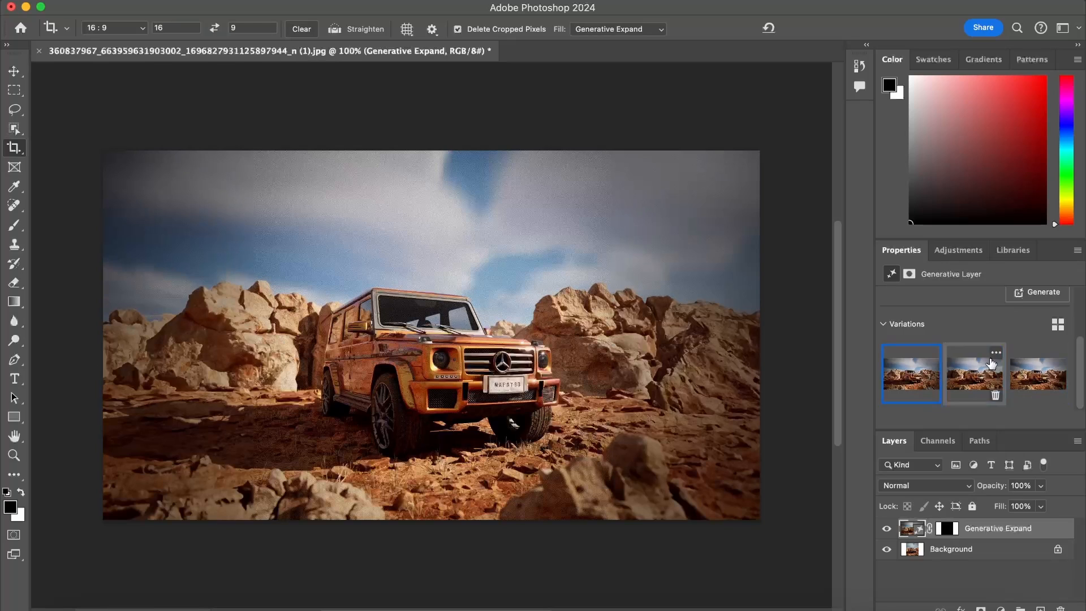
click(1034, 368)
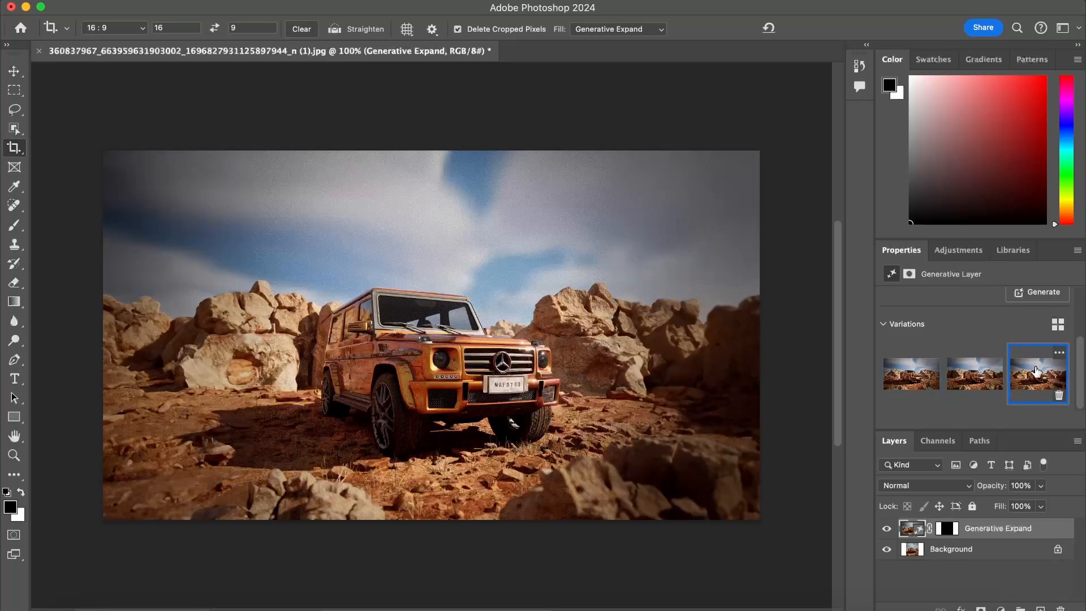
Generate another set of variations for the Generative Expand layer with the prompt left blank
scroll(1036, 370, up, 3)
scroll(1035, 372, down, 3)
scroll(1036, 371, up, 1)
click(1020, 328)
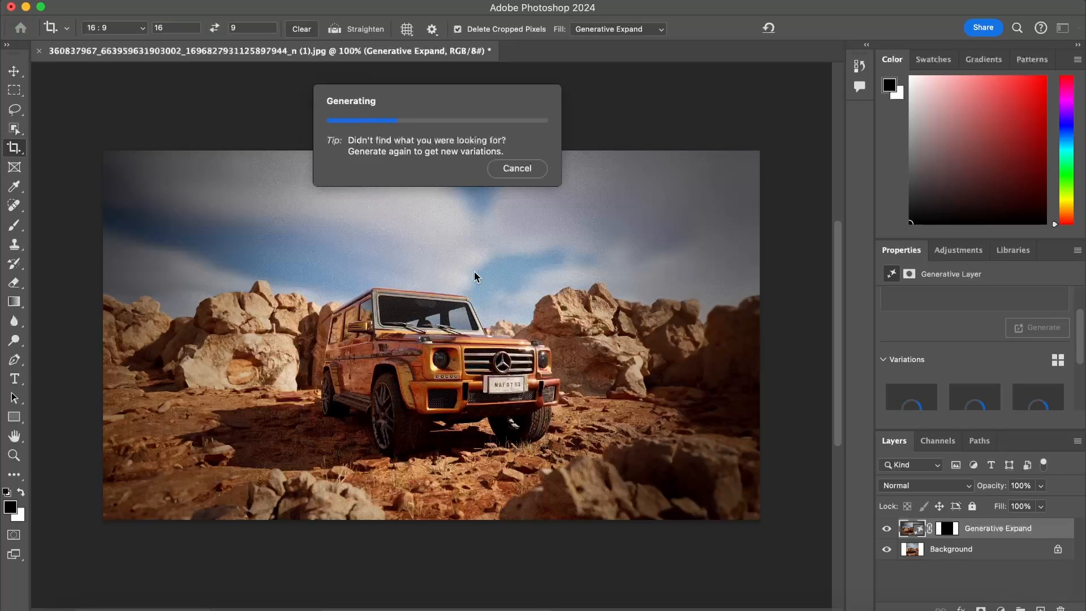
Compare the newly generated variations and select the third variation of the earlier set
scroll(907, 376, down, 3)
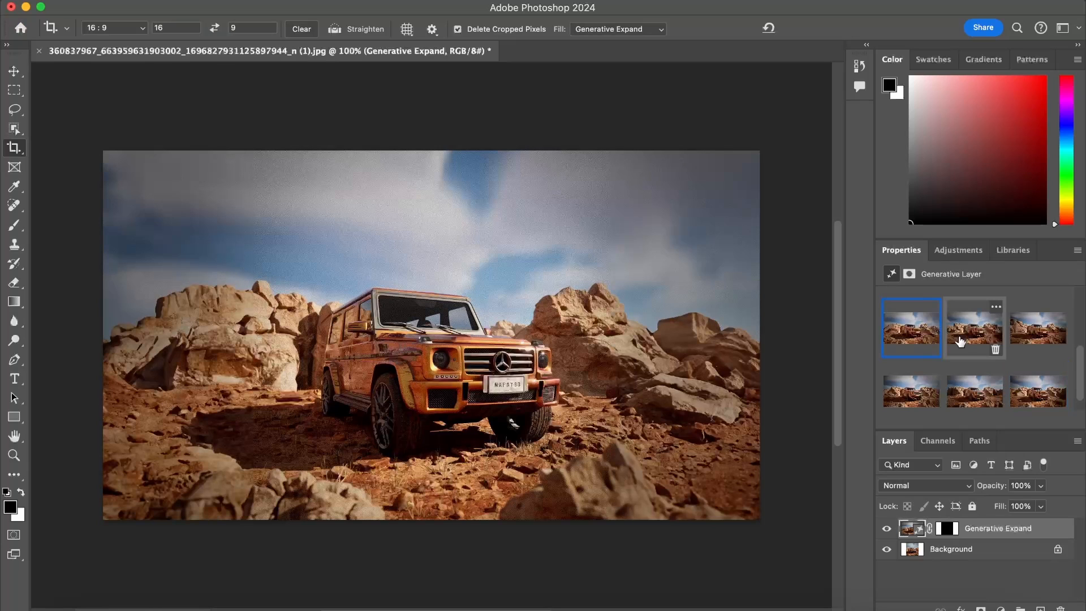
click(960, 339)
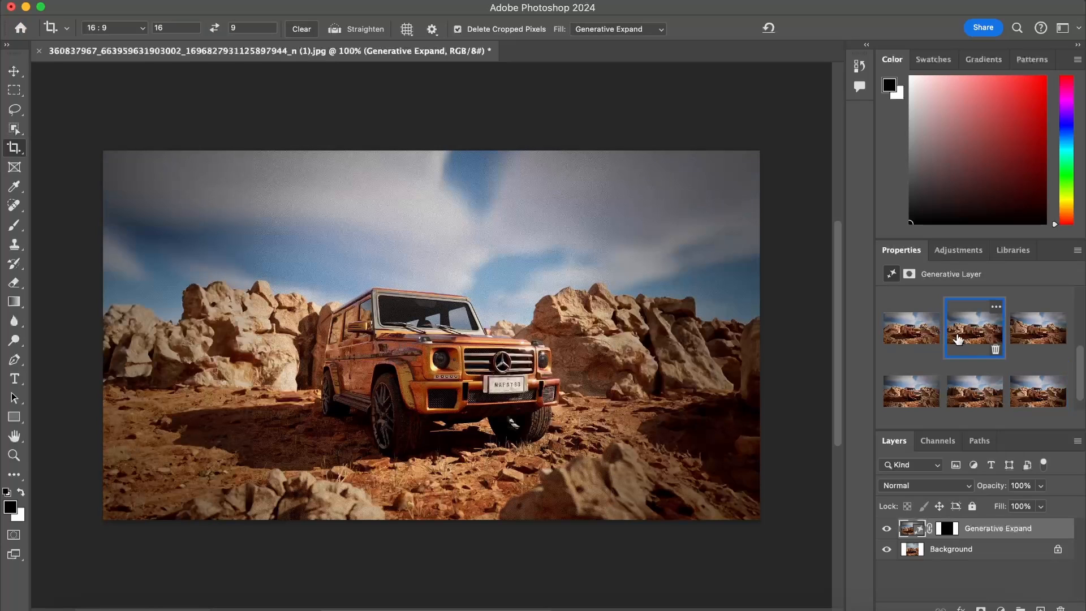
click(1026, 320)
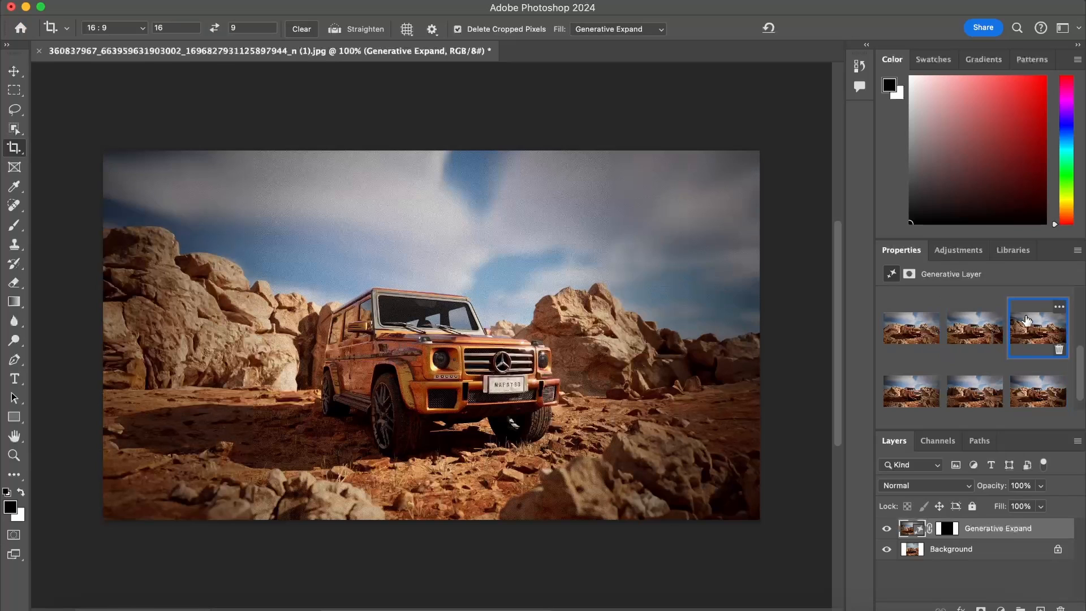
click(1033, 394)
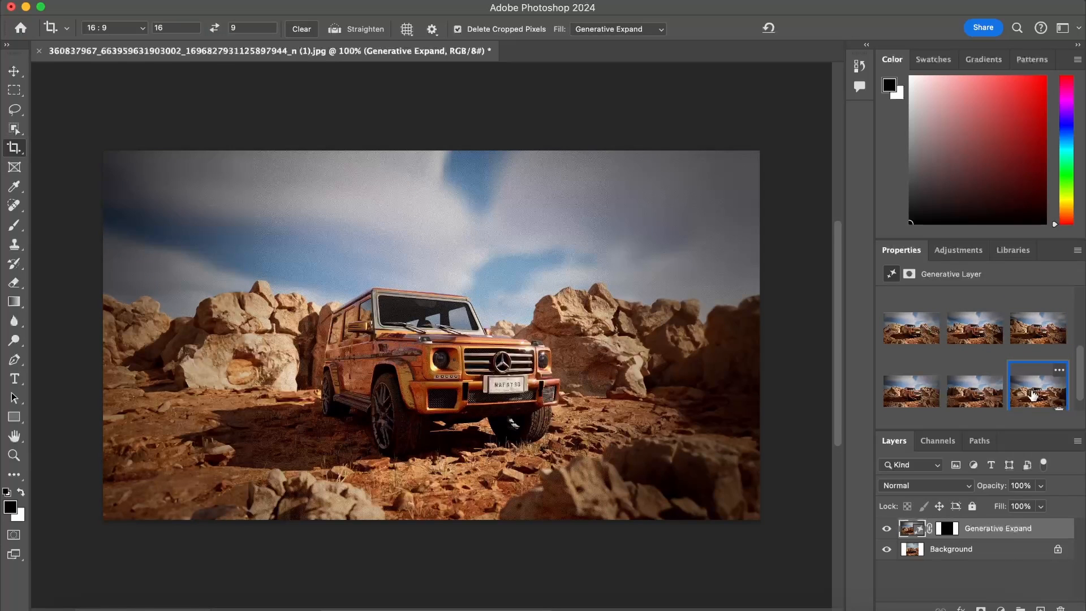
scroll(1033, 394, down, 1)
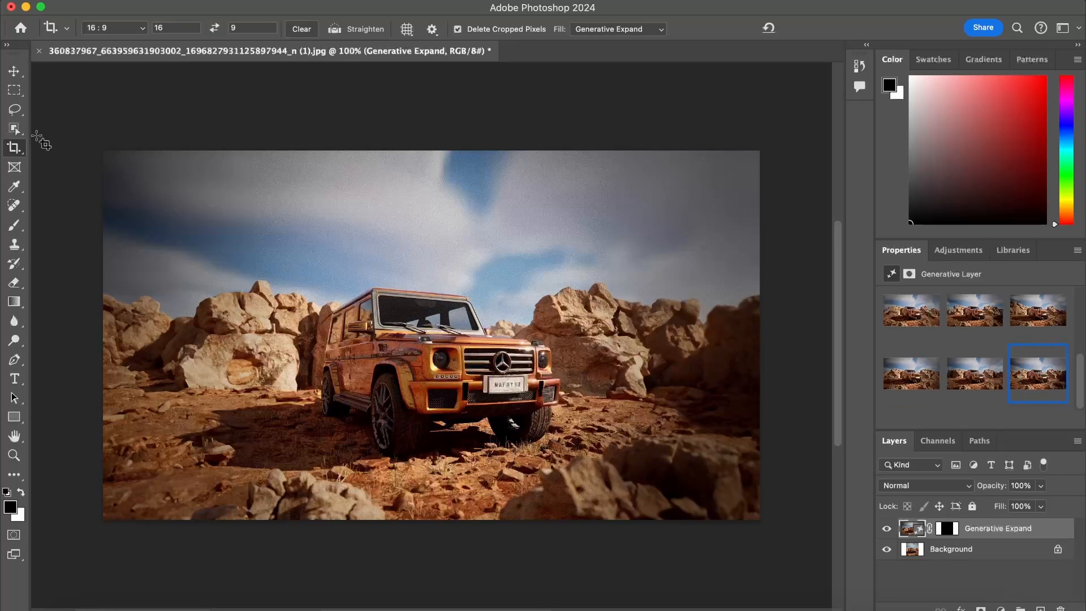
click(14, 148)
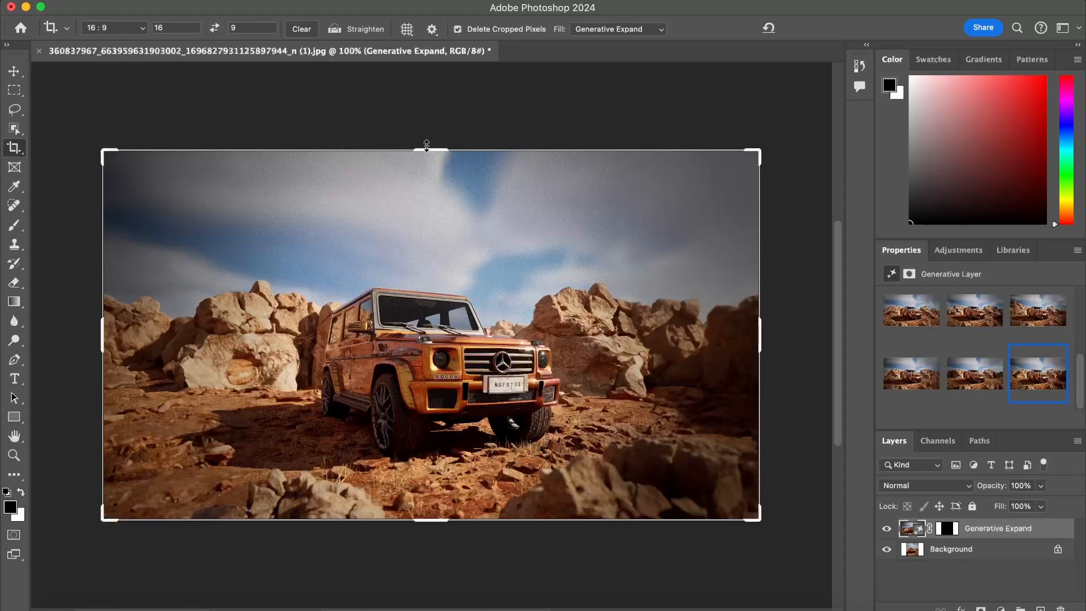
drag(427, 148, 436, 121)
key(super+z)
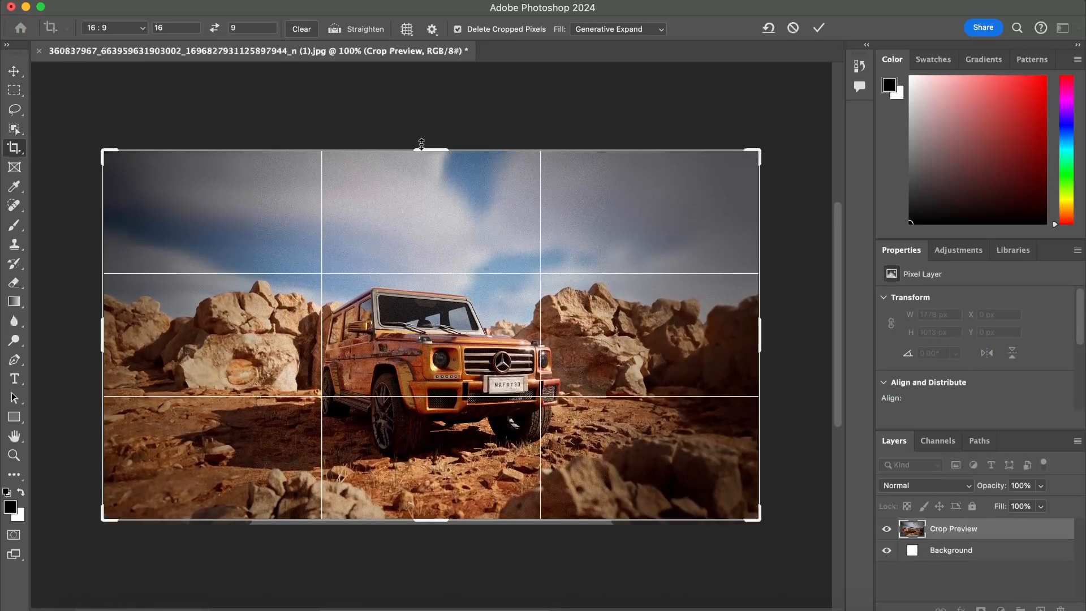
key(Return)
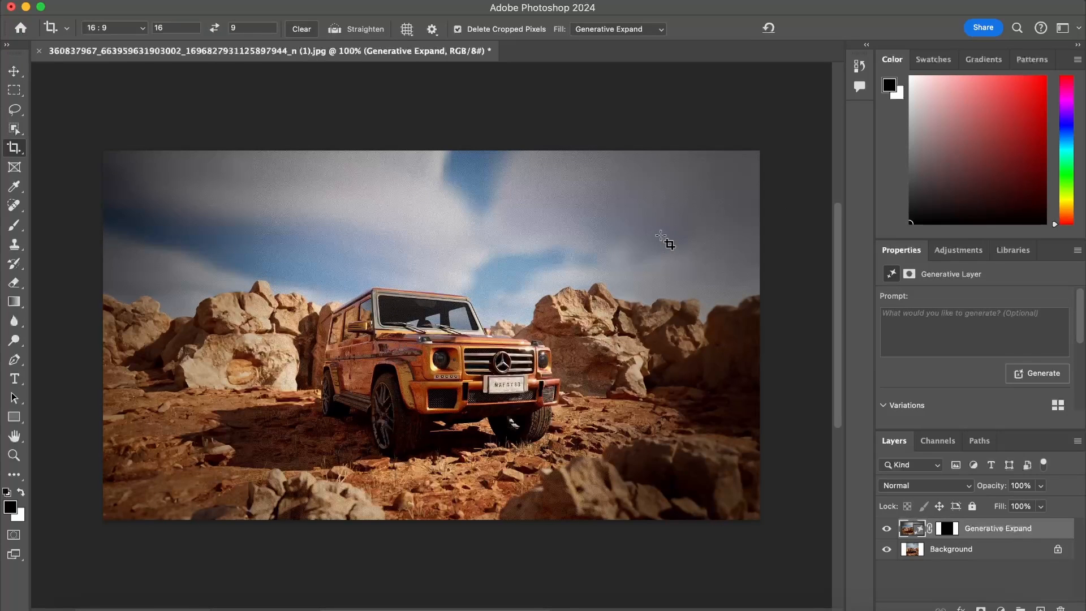
Extend the 16 : 9 crop frame above and beyond both sides of the image, and generate the new area with a blank prompt
click(13, 151)
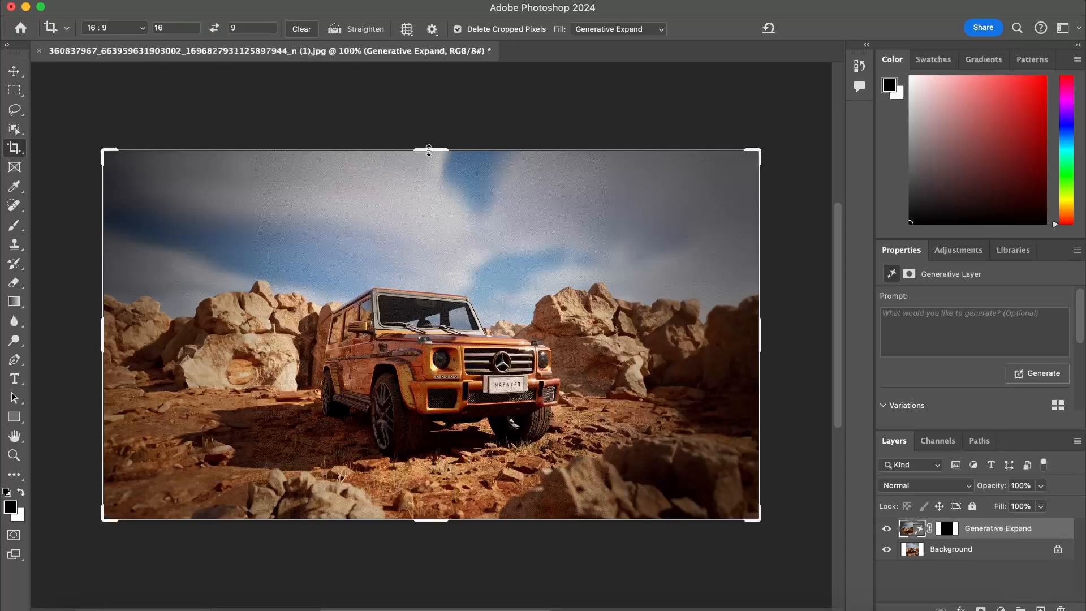
drag(429, 150, 431, 138)
click(818, 28)
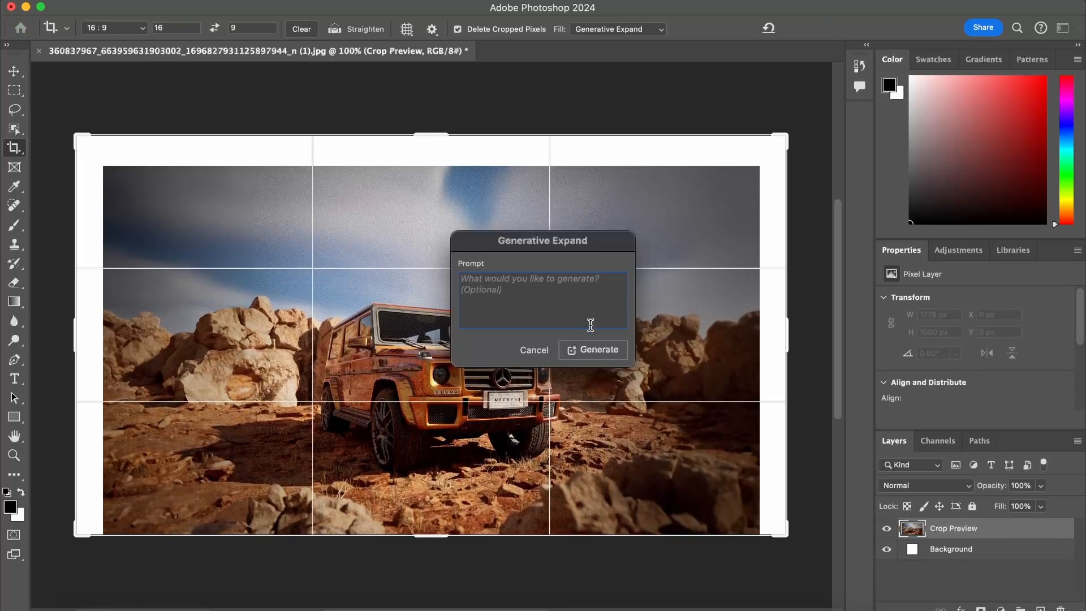
click(617, 349)
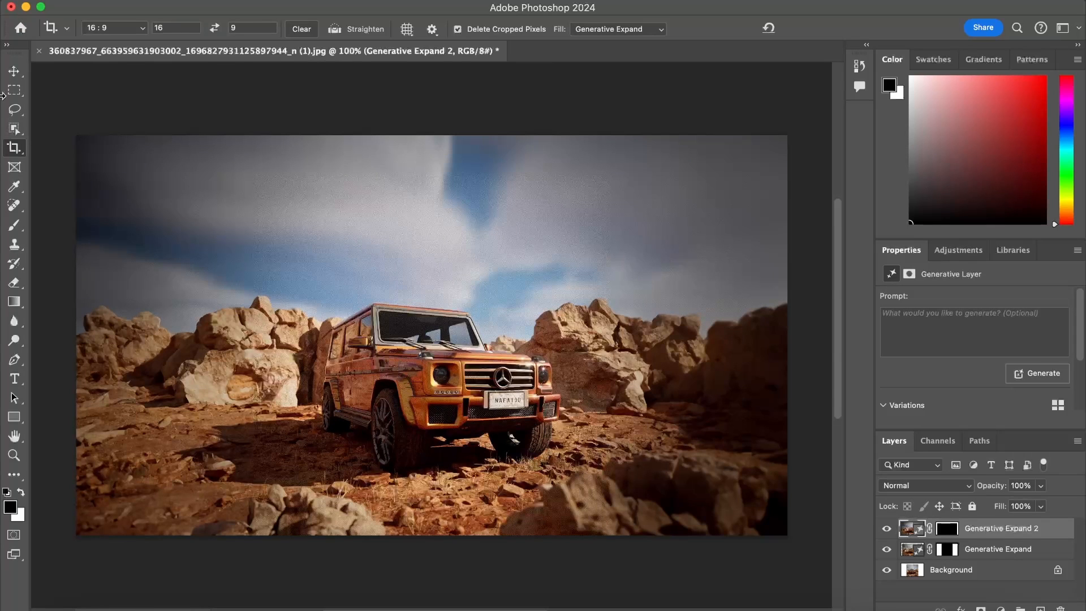
click(14, 71)
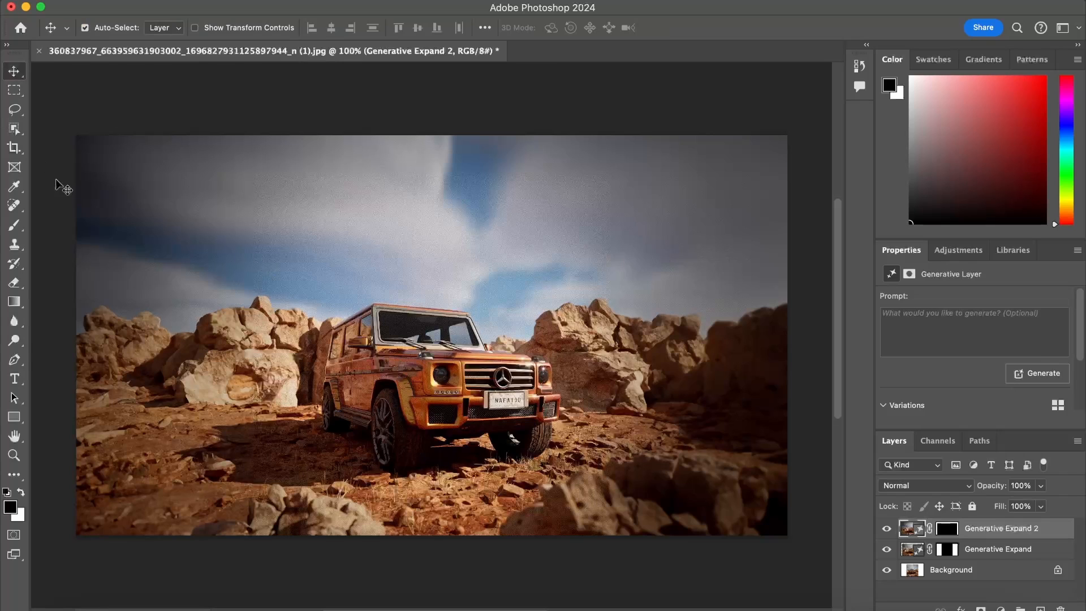
click(14, 359)
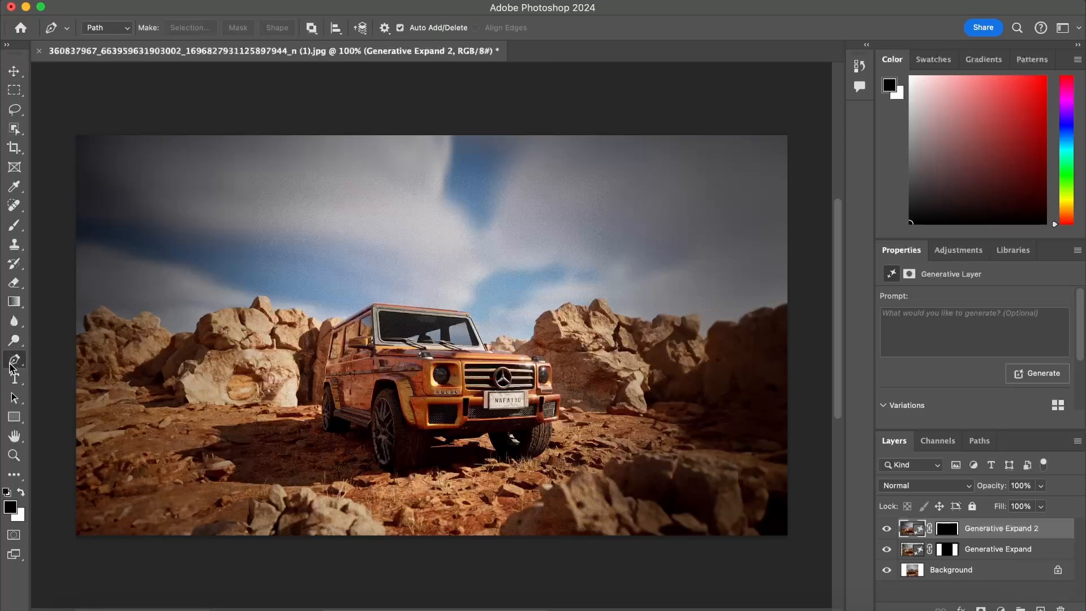
click(20, 94)
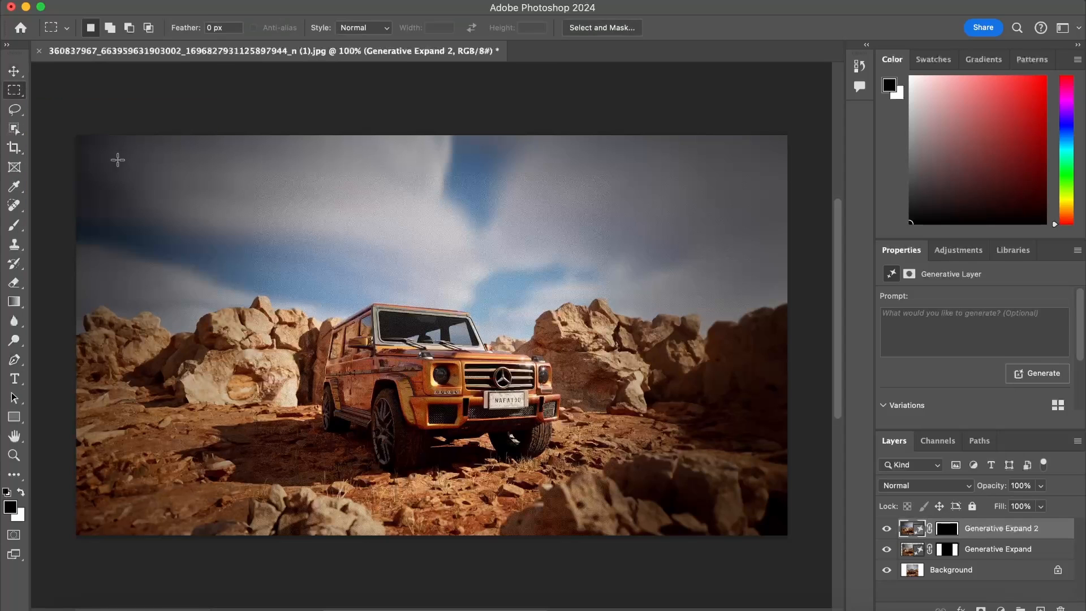
drag(125, 176, 187, 220)
click(236, 198)
click(15, 129)
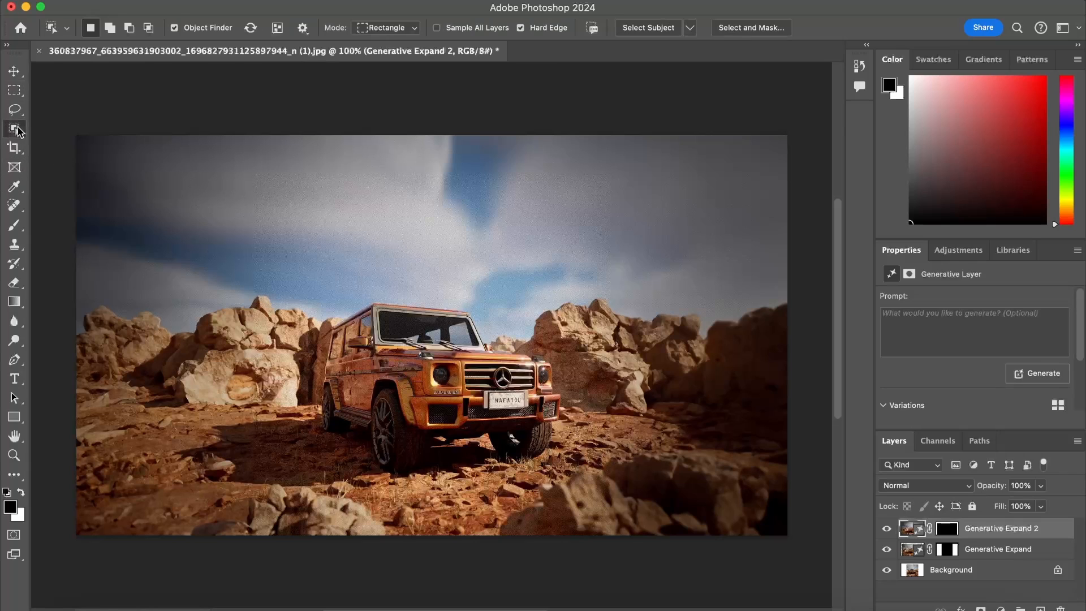
click(15, 109)
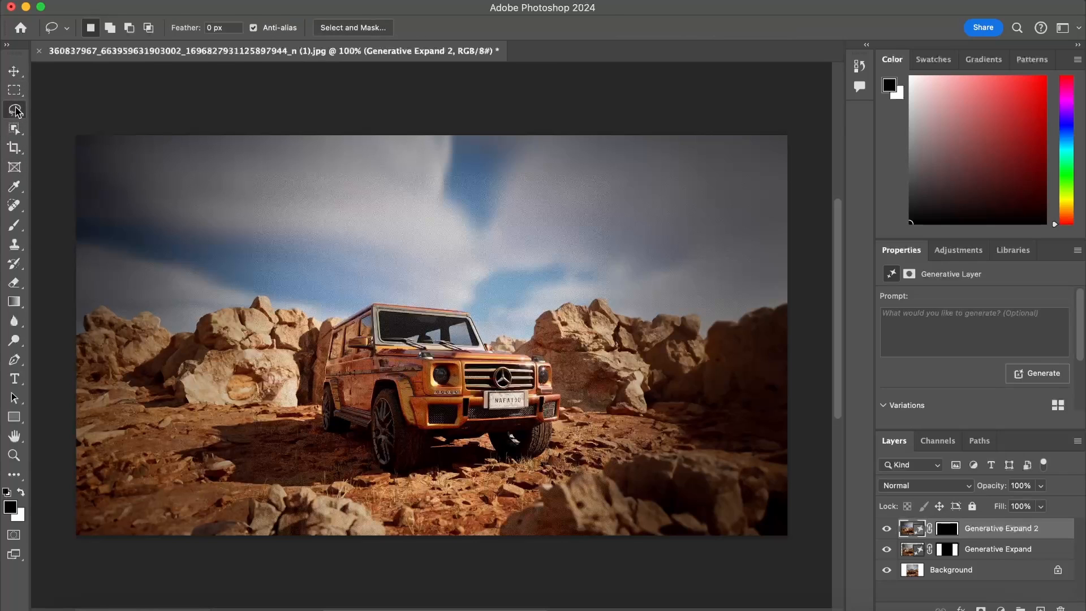
mouse_move(150, 182)
mouse_down()
mouse_move(246, 181)
mouse_move(165, 229)
mouse_move(138, 194)
mouse_move(158, 184)
mouse_up()
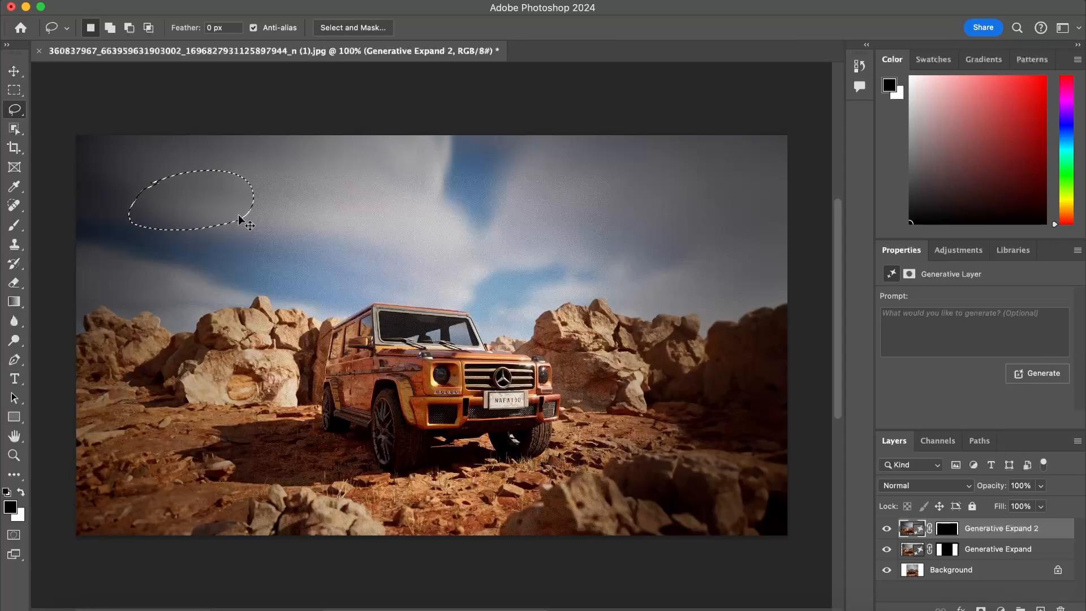
click(238, 215)
Select a small rectangle in the sky above the car and generate content there with the prompt "birds, silhouette"
click(14, 90)
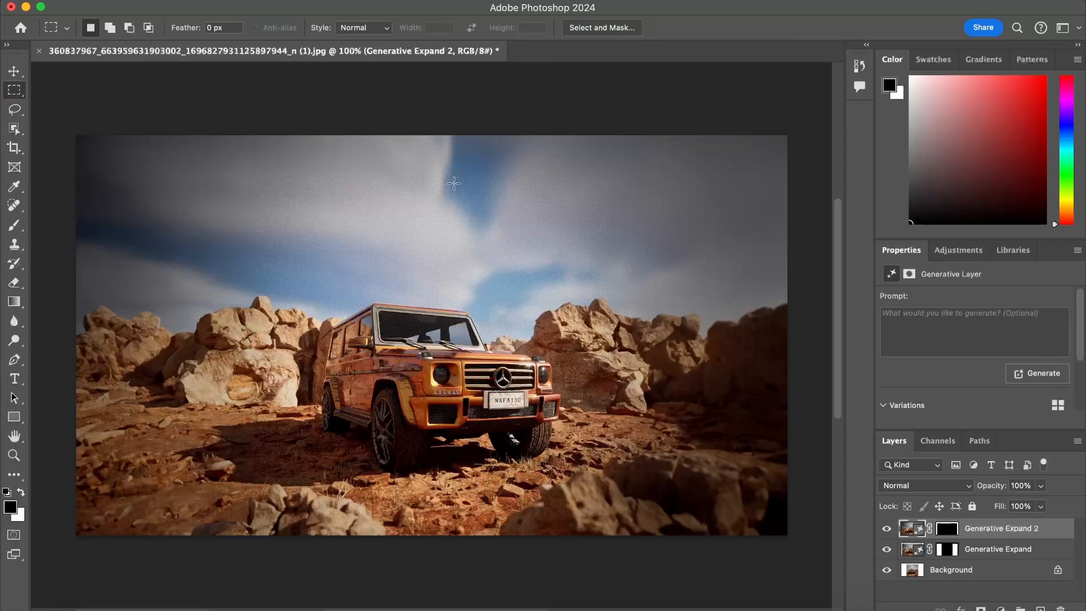
drag(484, 188, 550, 236)
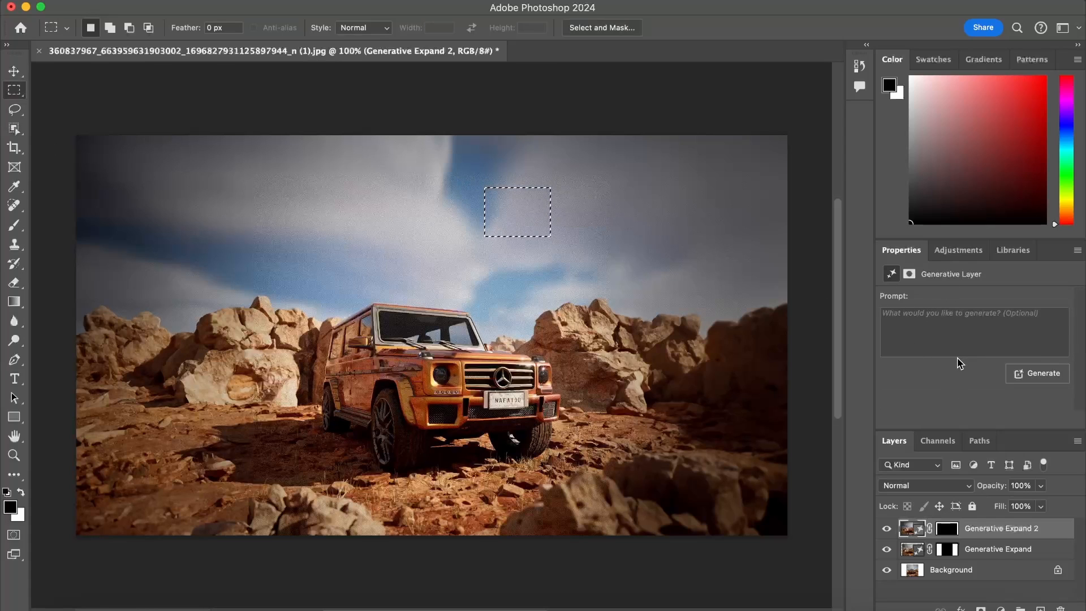
click(930, 325)
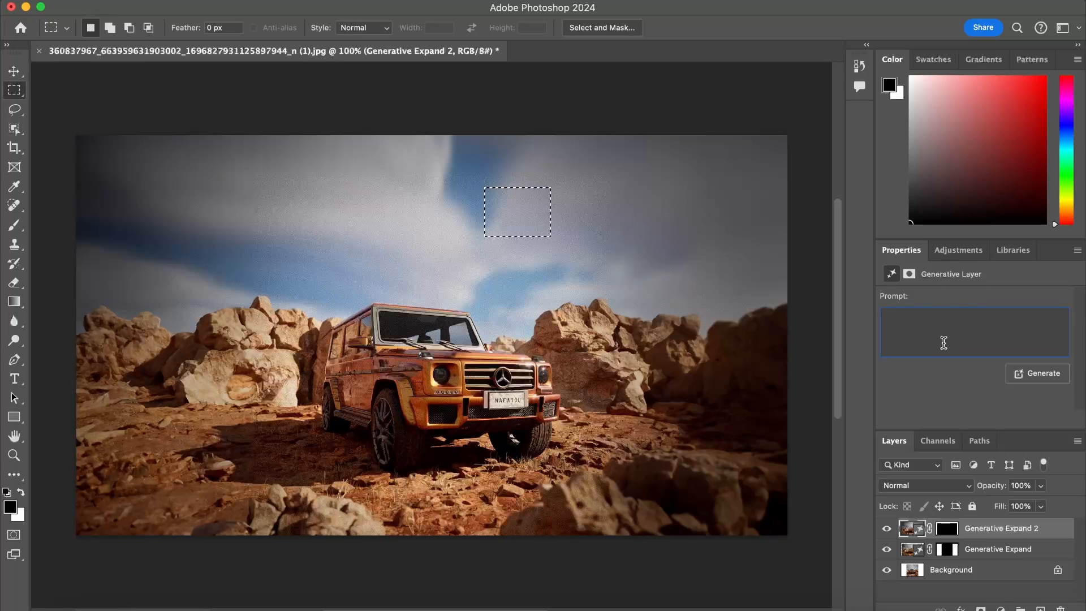
text(birds, silhouette)
click(1025, 375)
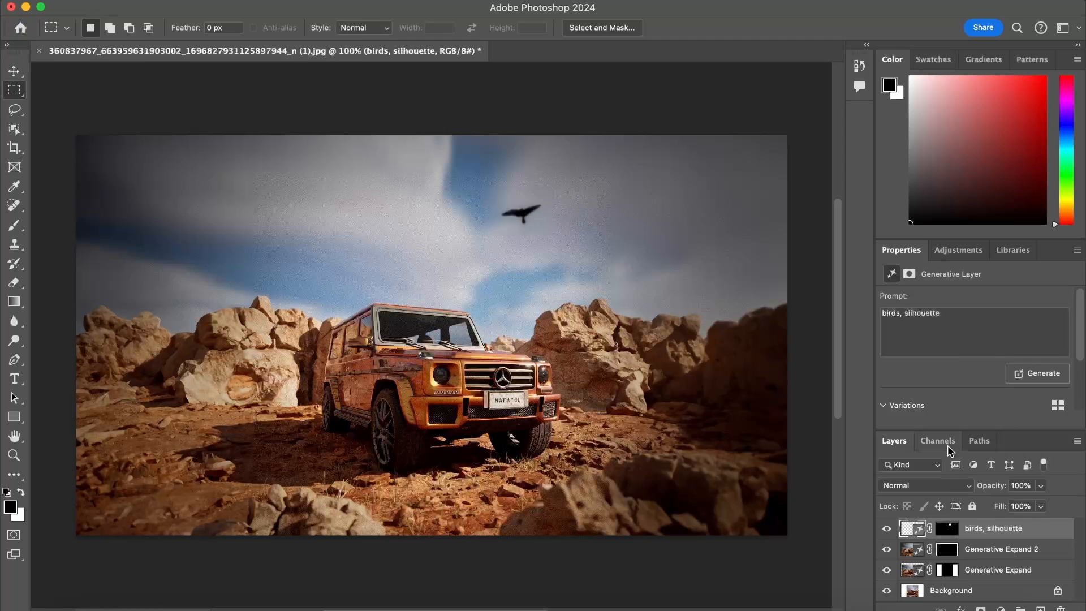
Compare the generated bird silhouette variations and show the second one
scroll(952, 402, down, 3)
click(987, 370)
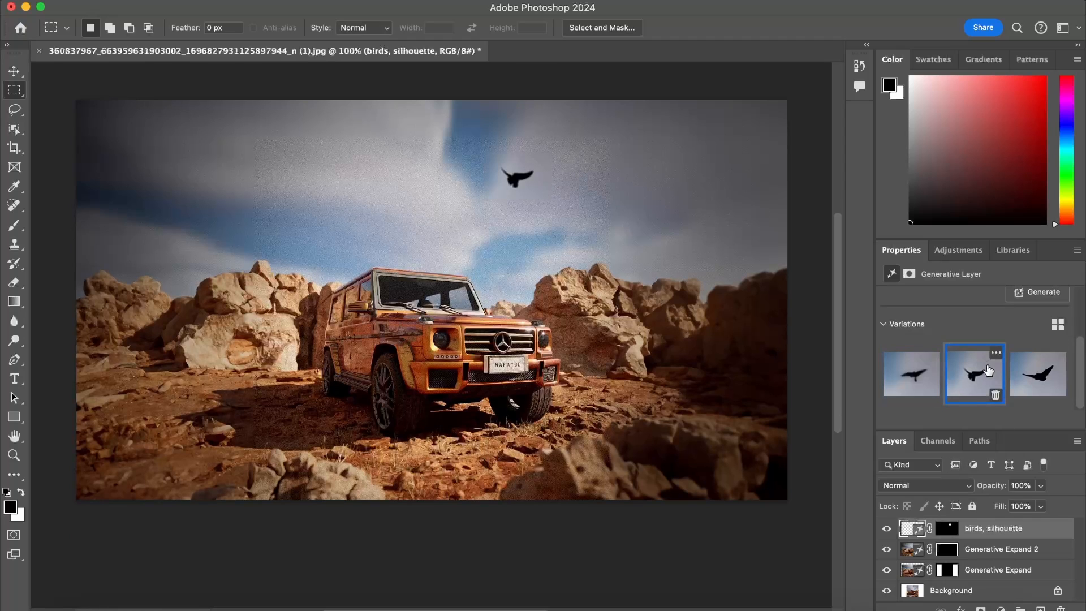
click(1031, 372)
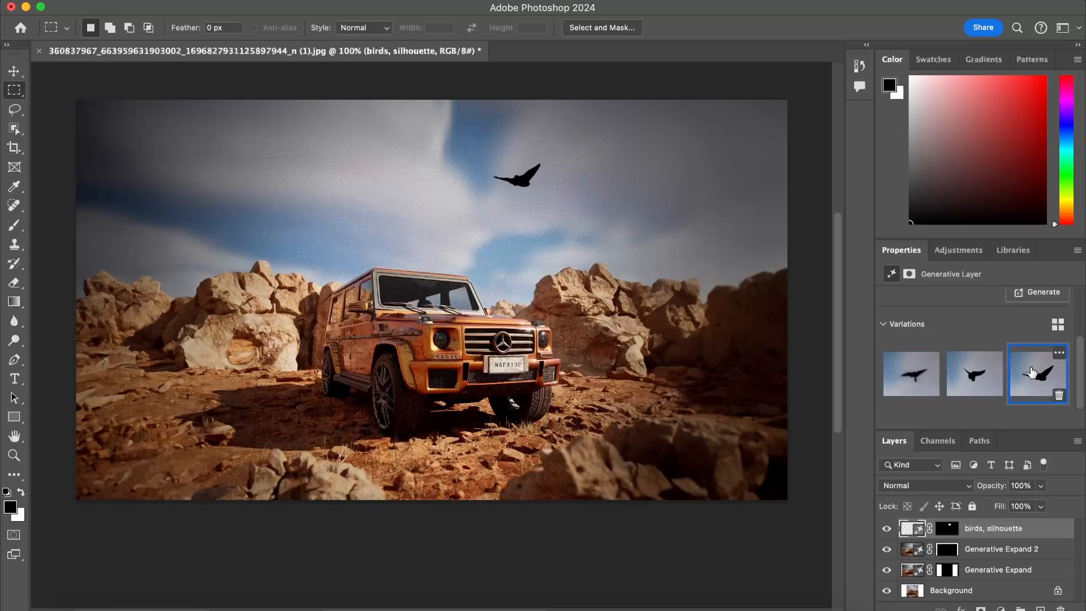
click(988, 373)
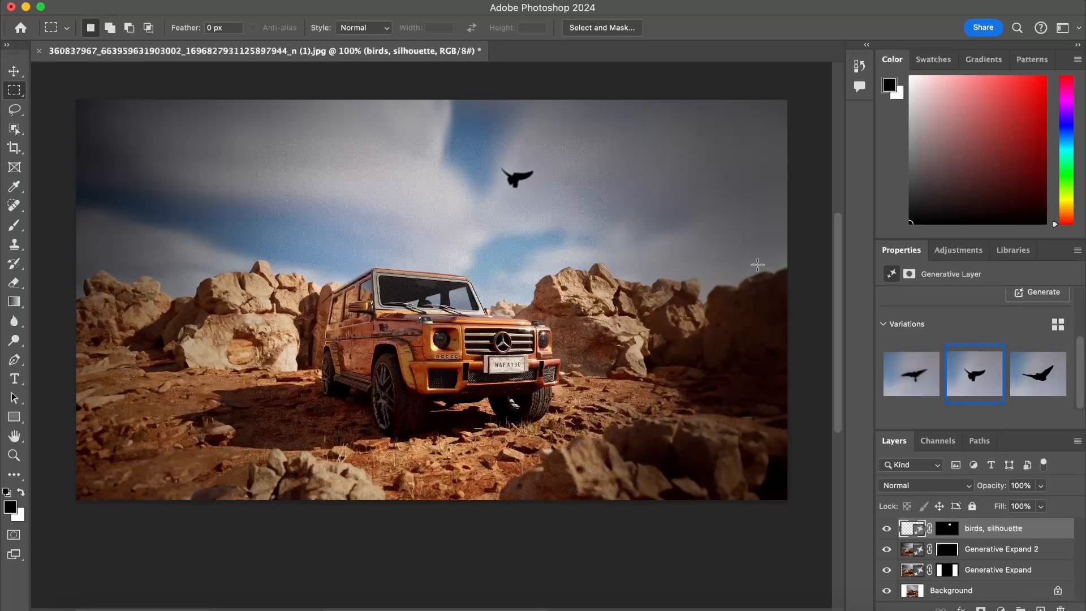
Change the bird layer's prompt to "many birds" and generate a new set of variations
scroll(985, 369, up, 3)
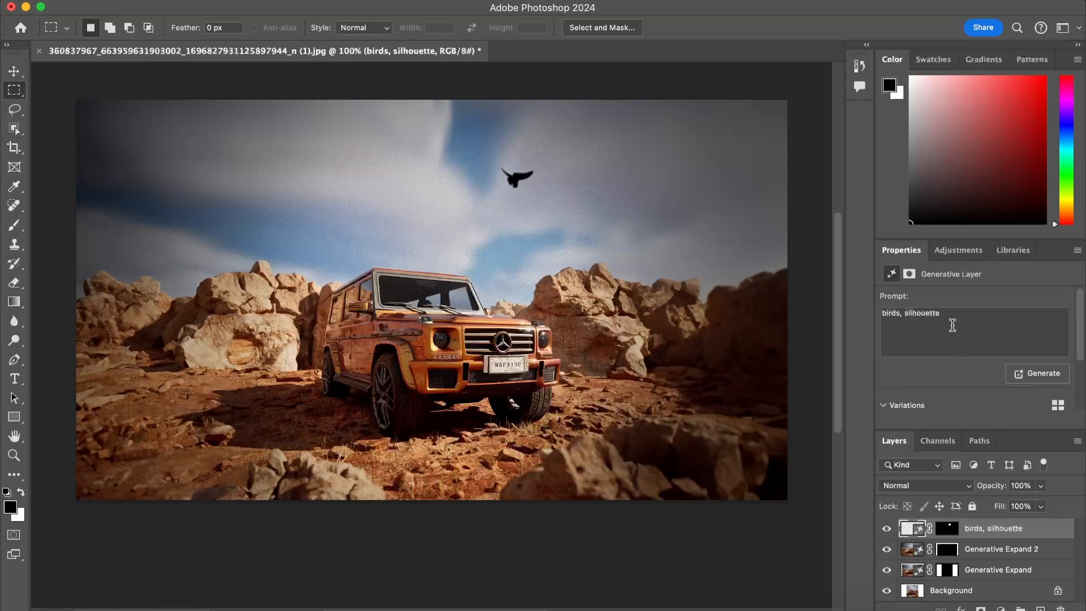
click(911, 320)
click(899, 311)
triple_click(883, 314)
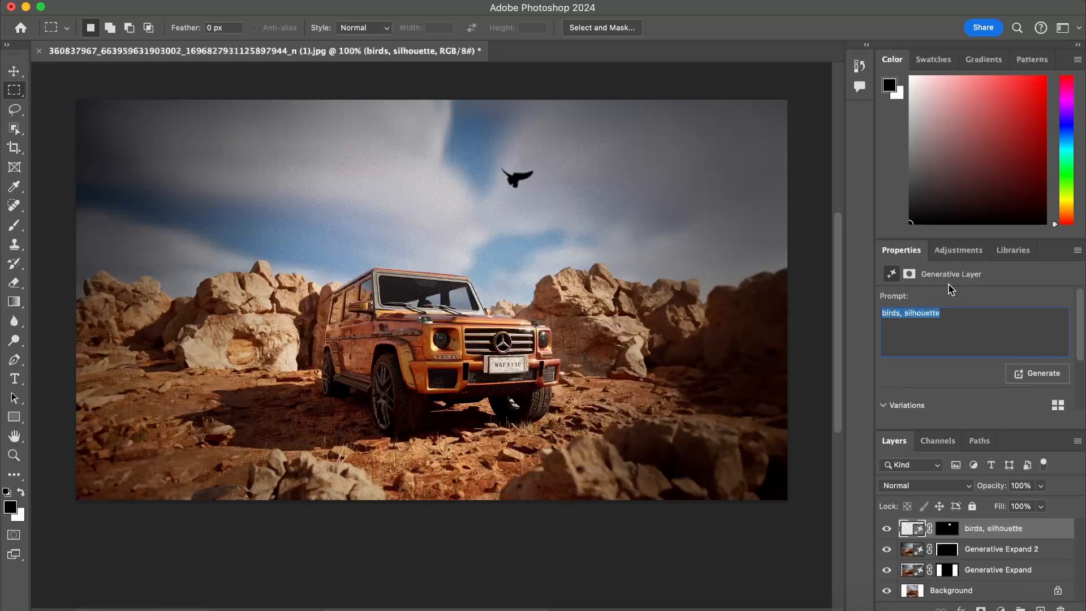
click(883, 314)
text(many)
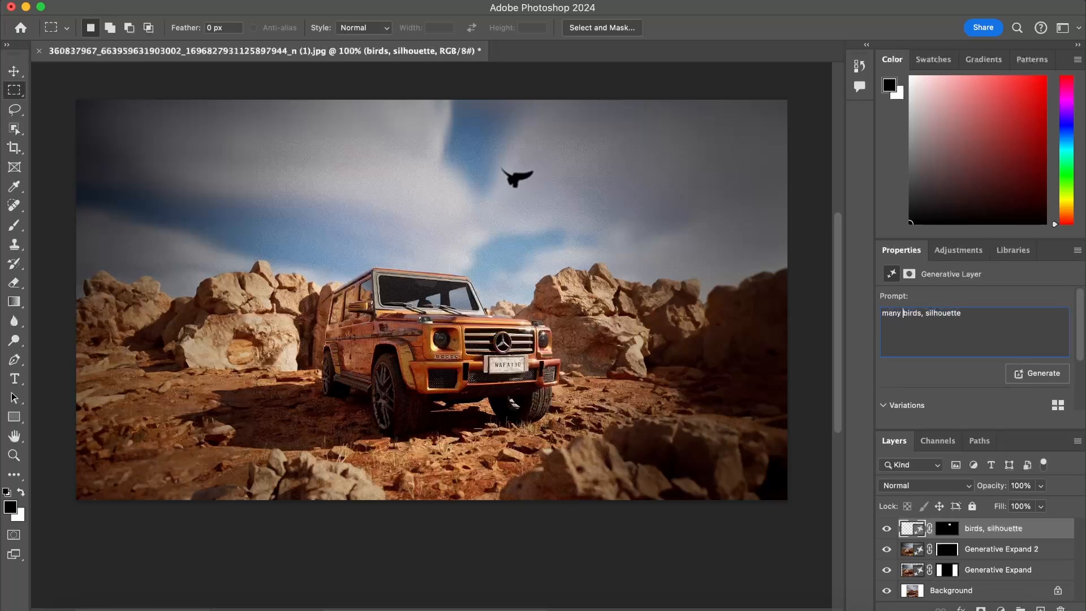
triple_click(968, 320)
click(925, 311)
drag(921, 313, 991, 313)
key(BackSpace)
key(Return)
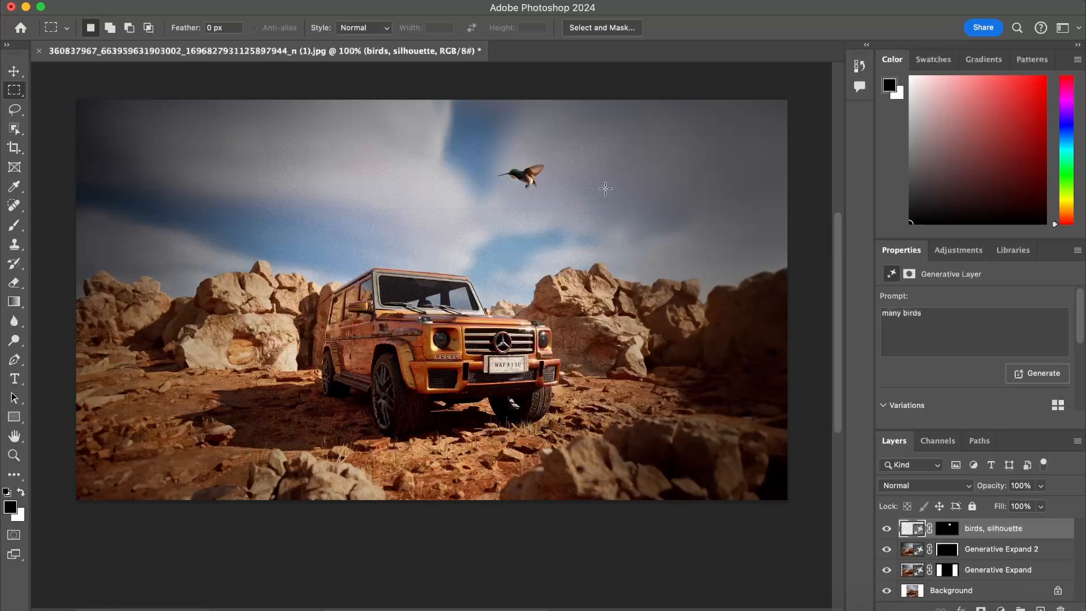
Compare the new bird variations and choose the third one, the black bird with raised wings
scroll(916, 407, down, 3)
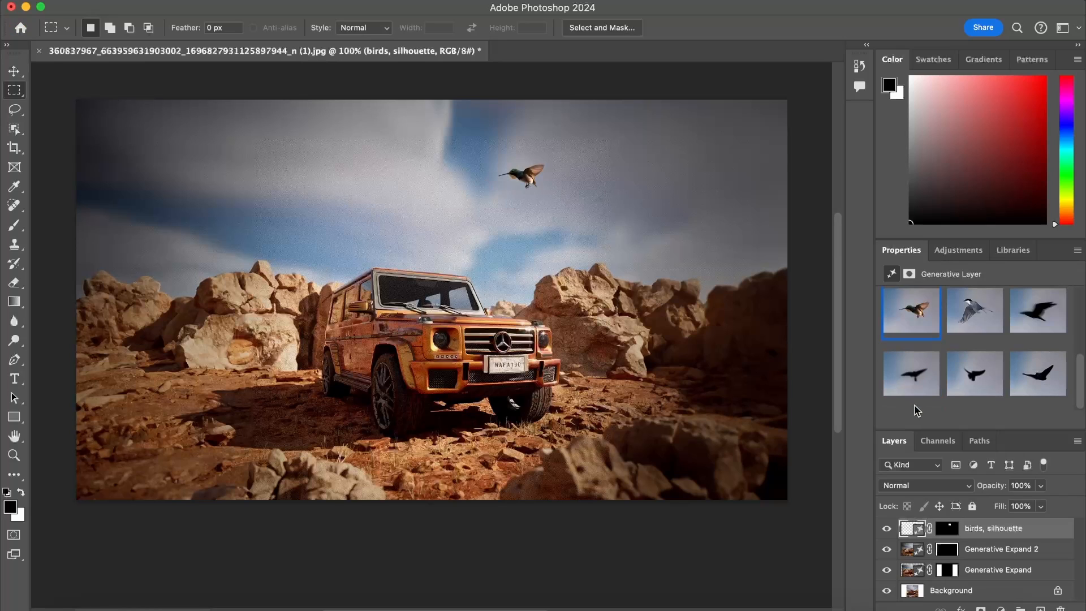
click(990, 321)
click(1046, 311)
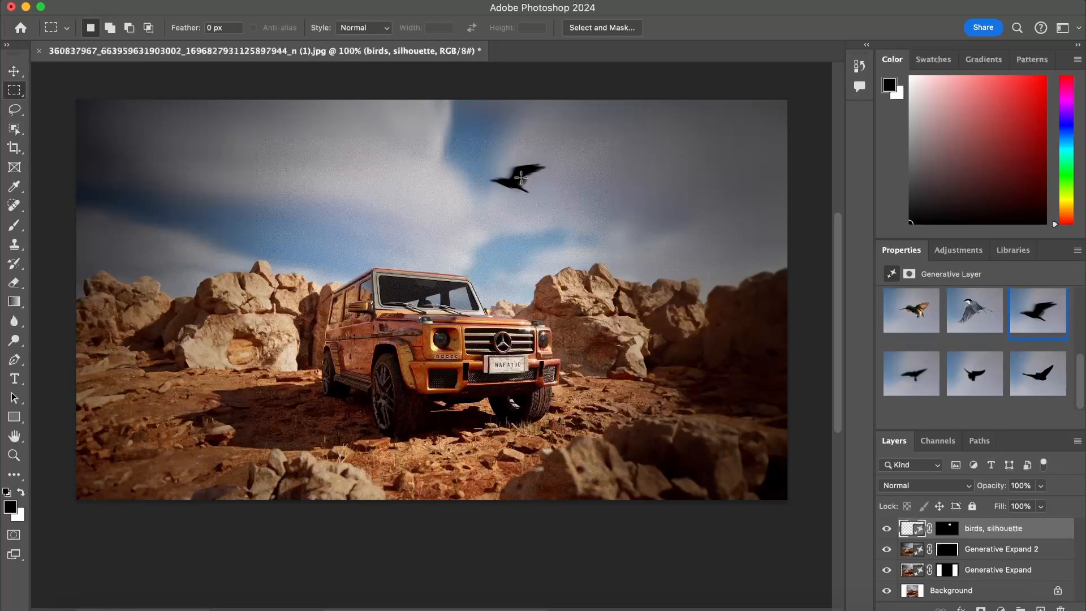
Scale the generated bird layer down proportionally to 28.56%
key(v)
key(ctrl+t)
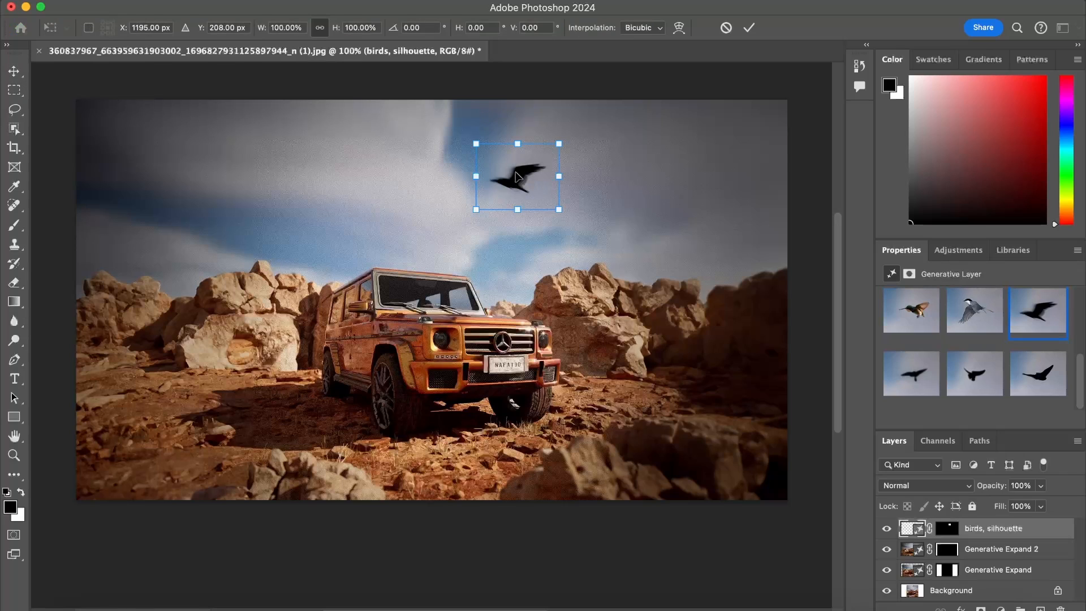
drag(560, 177, 501, 176)
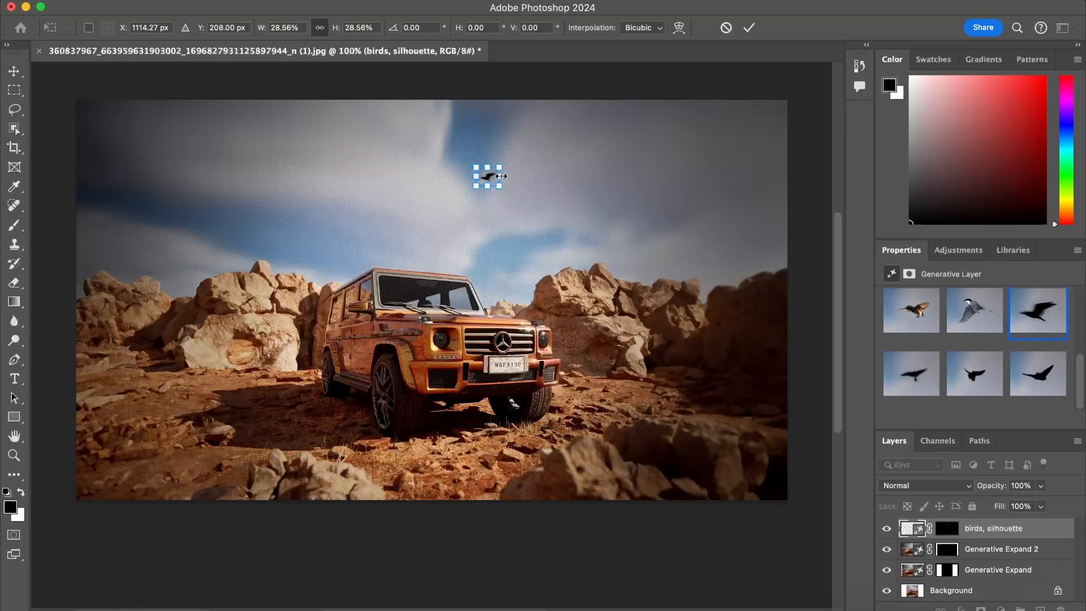
click(748, 28)
Move the small bird sideways from the blue patch of sky onto the grey clouds
scroll(511, 146, up, 5)
scroll(443, 214, up, 8)
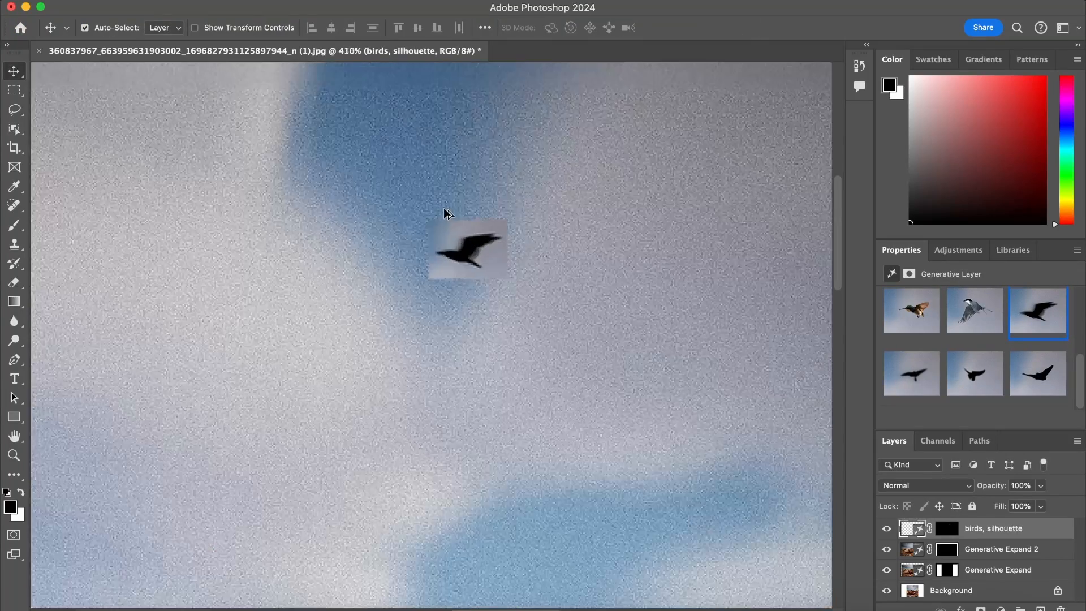
scroll(486, 230, down, 7)
drag(475, 276, 563, 275)
Set the Eraser to a soft brush with a size of 20 px and 0% hardness for cleaning around the bird
scroll(583, 280, up, 6)
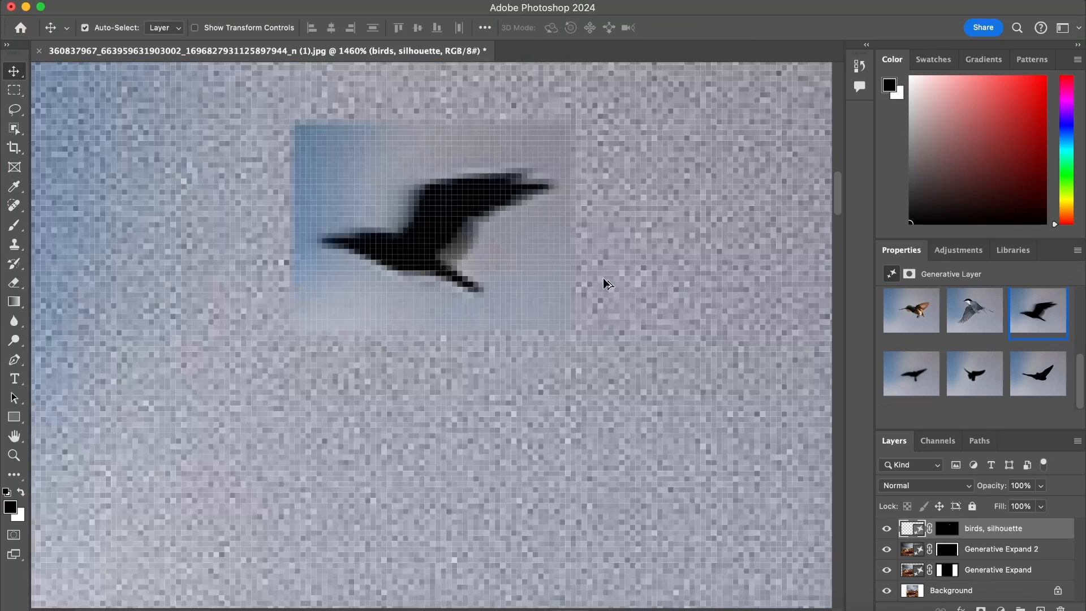
scroll(501, 235, down, 6)
scroll(492, 186, up, 3)
scroll(507, 199, up, 4)
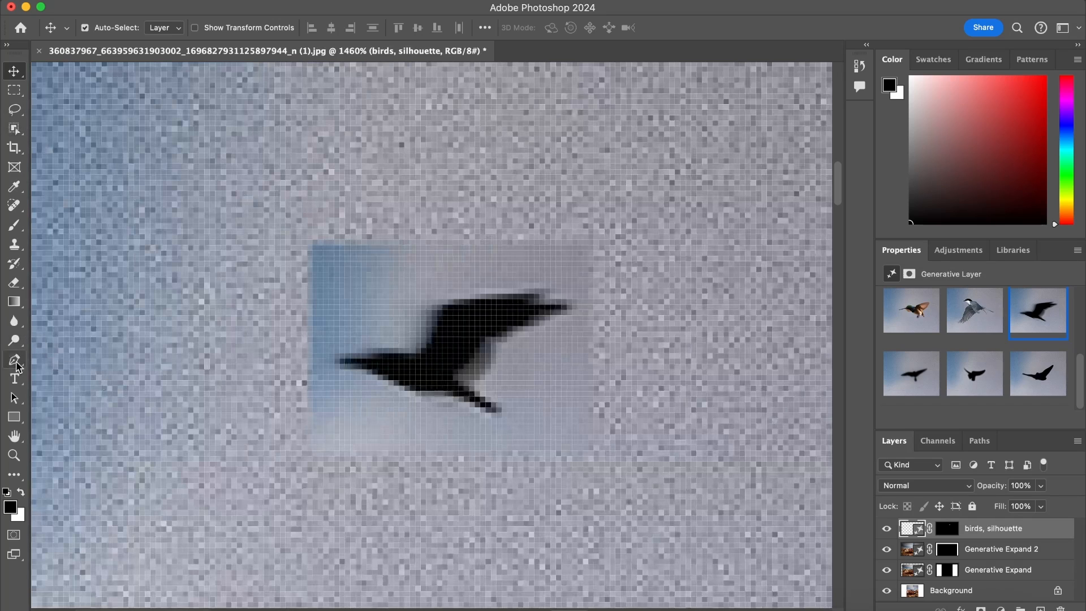
click(15, 283)
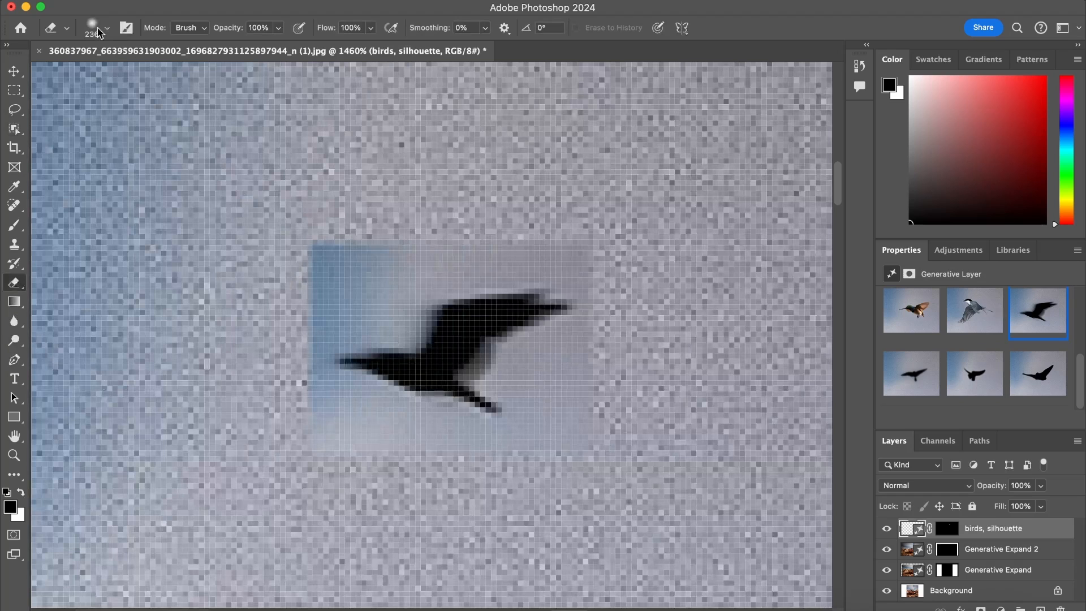
key(bracketleft)
key(bracketleft)
key(bracketleft)
key(bracketleft)
key(bracketleft)
key(bracketleft)
key(bracketleft)
key(bracketleft)
key(bracketleft)
key(bracketleft)
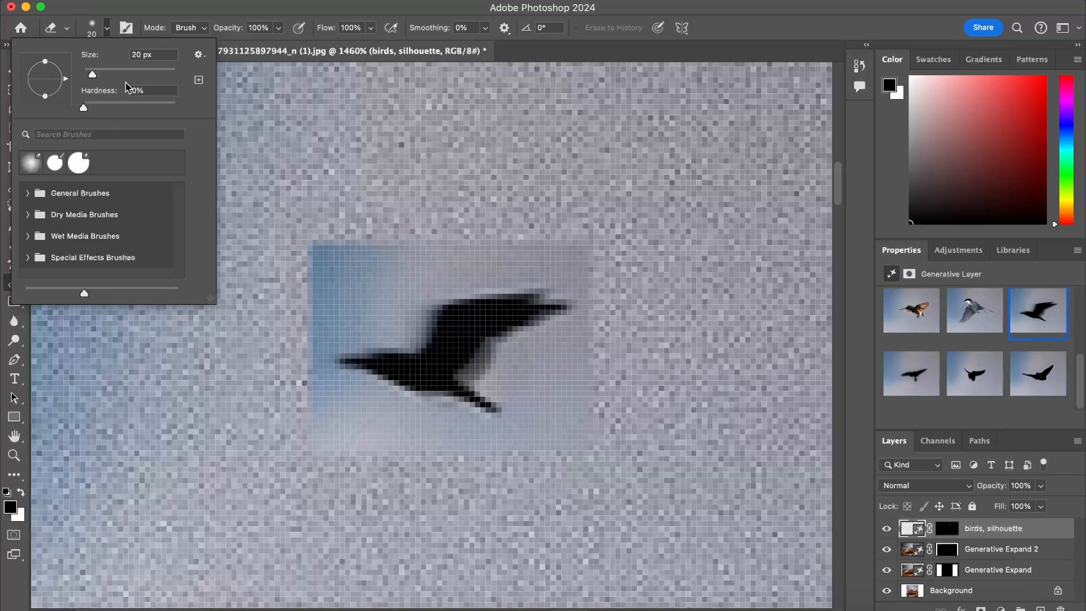
click(106, 28)
drag(113, 107, 73, 107)
Rasterize the bird layer's smart object for erasing
click(325, 246)
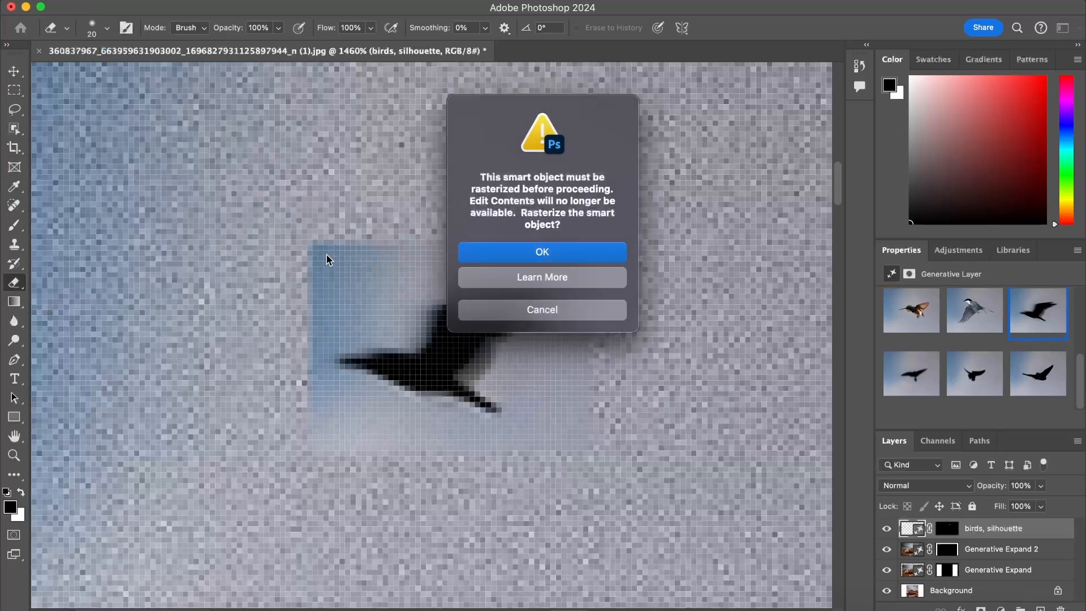
click(531, 253)
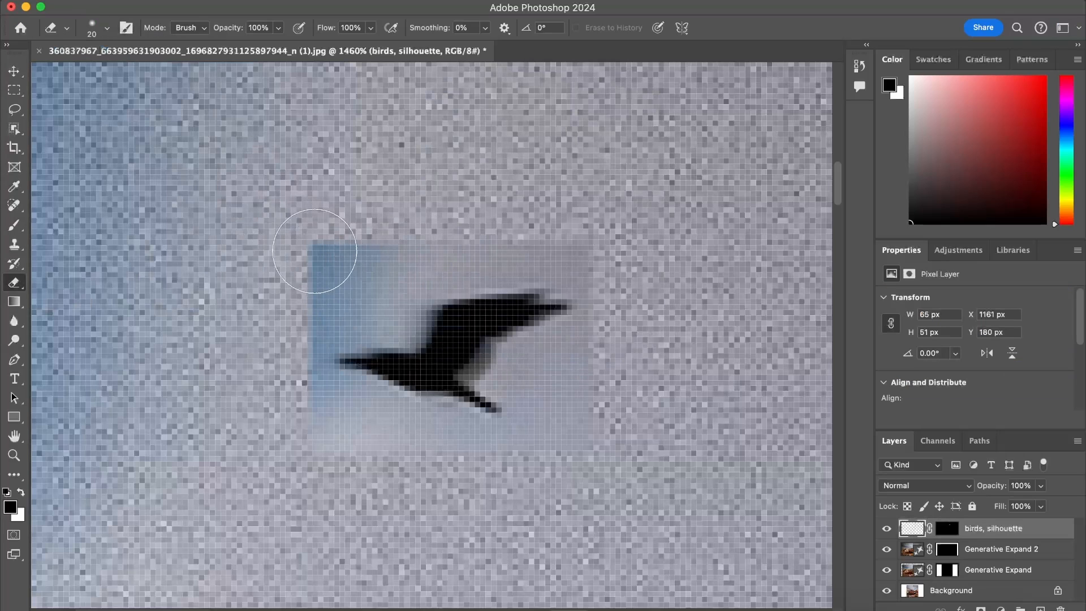
Erase the leftover rectangular patch of blue and grey sky around the bird silhouette without removing the bird itself
mouse_move(316, 250)
mouse_down()
mouse_move(371, 251)
mouse_move(301, 294)
mouse_move(346, 274)
mouse_move(279, 347)
mouse_up()
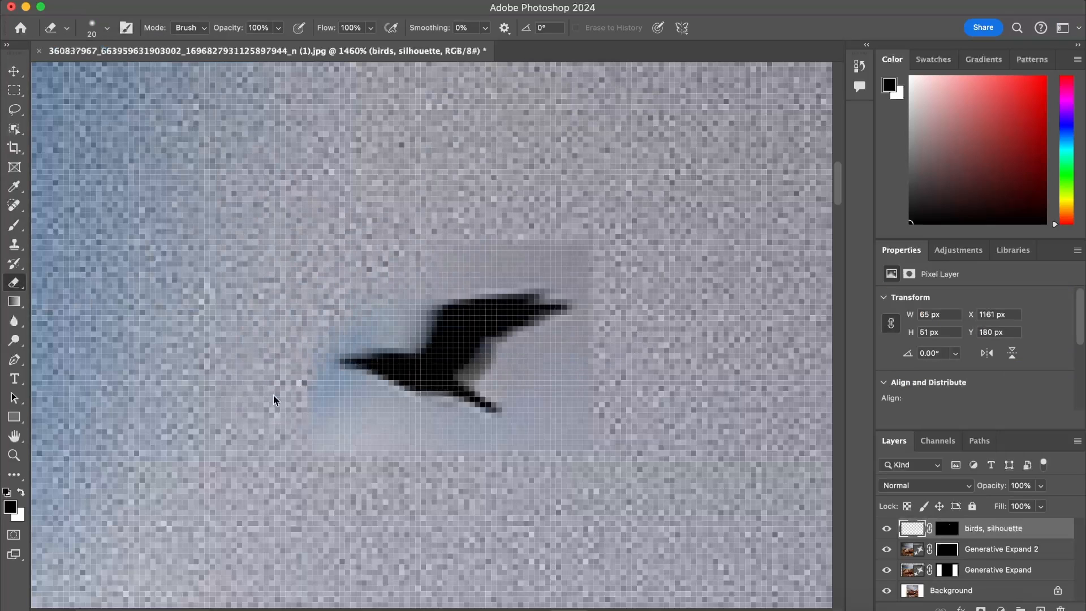
mouse_move(273, 393)
mouse_down()
mouse_move(342, 460)
mouse_move(300, 421)
mouse_move(523, 466)
mouse_move(577, 412)
mouse_move(616, 339)
mouse_move(625, 250)
mouse_move(512, 235)
mouse_move(371, 250)
mouse_move(331, 307)
mouse_move(356, 301)
mouse_move(314, 312)
mouse_move(283, 354)
mouse_move(337, 431)
mouse_move(533, 424)
mouse_move(568, 371)
mouse_up()
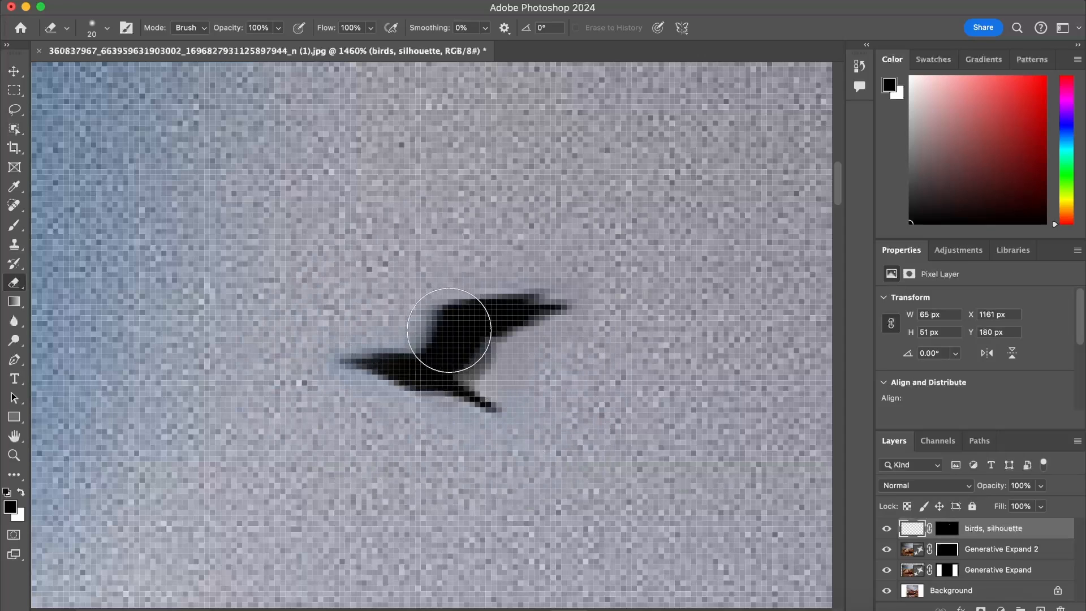
scroll(448, 322, down, 10)
scroll(398, 426, down, 3)
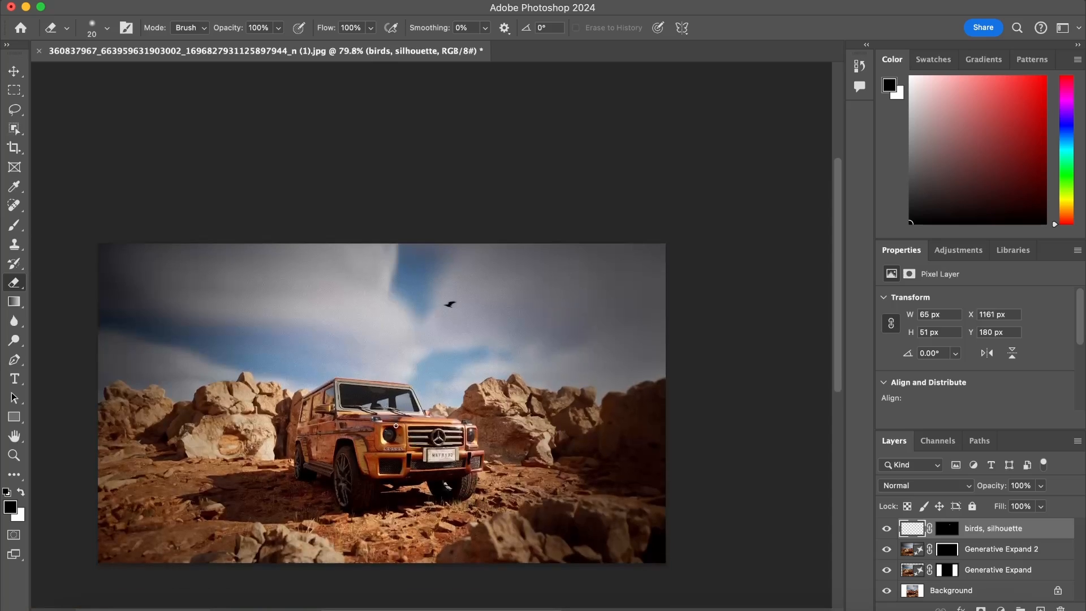
Duplicate the bird layer and place the copy slightly above and to the right of the original bird
scroll(422, 332, up, 8)
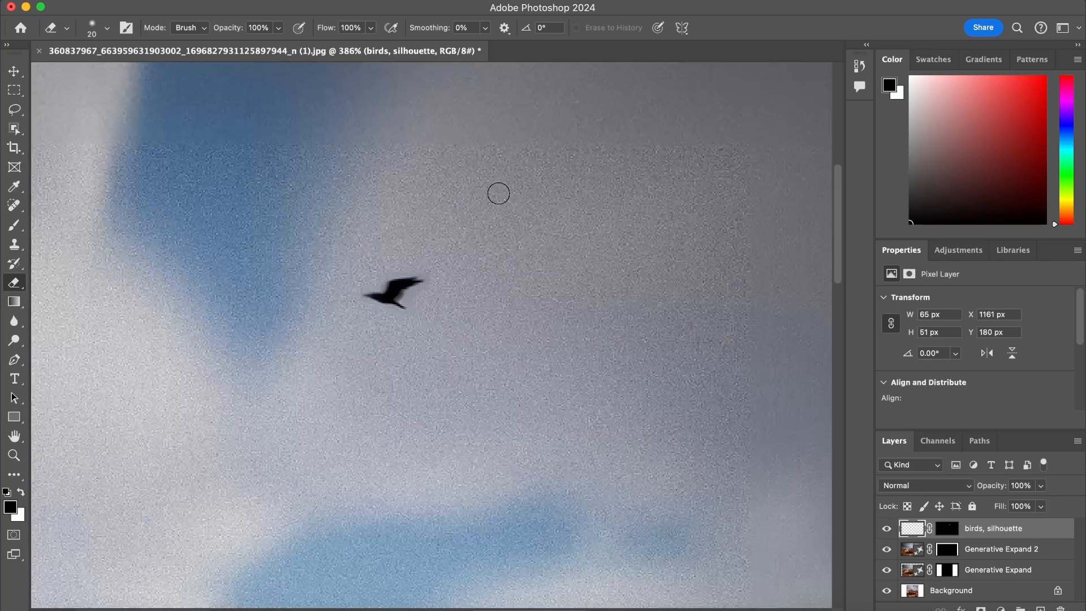
scroll(390, 243, up, 4)
key(v)
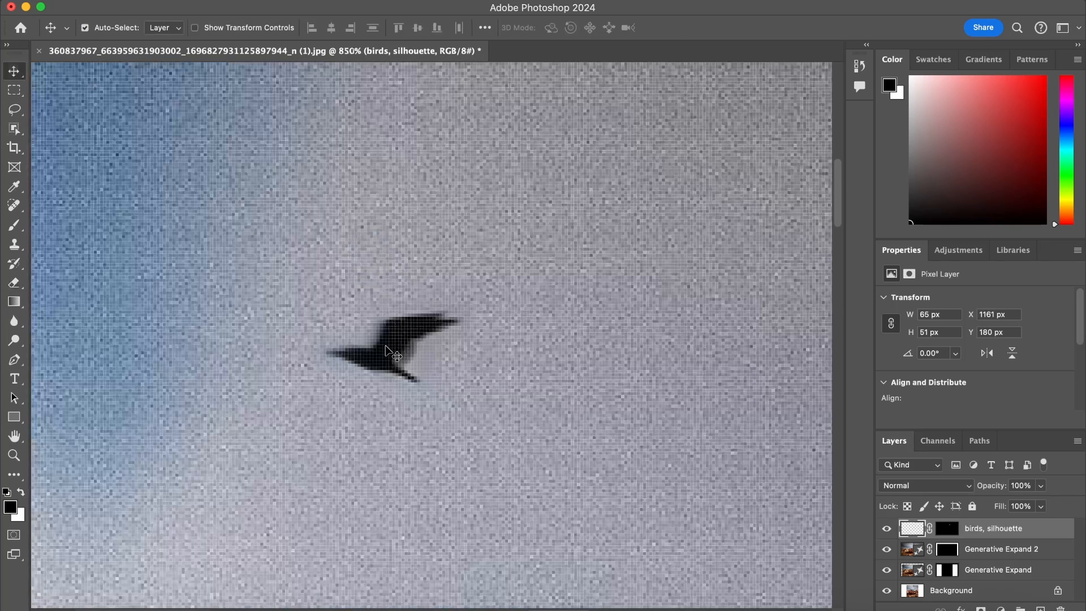
drag(387, 351, 581, 298)
Nudge the duplicate bird slightly upward beside the original and deselect all layers
scroll(492, 405, down, 15)
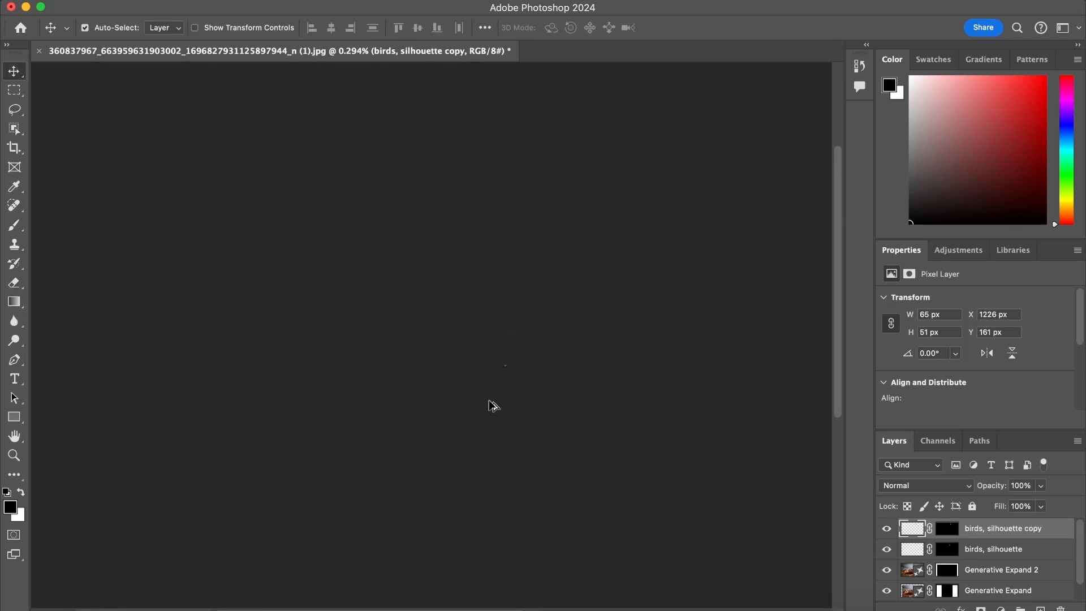
scroll(588, 411, up, 15)
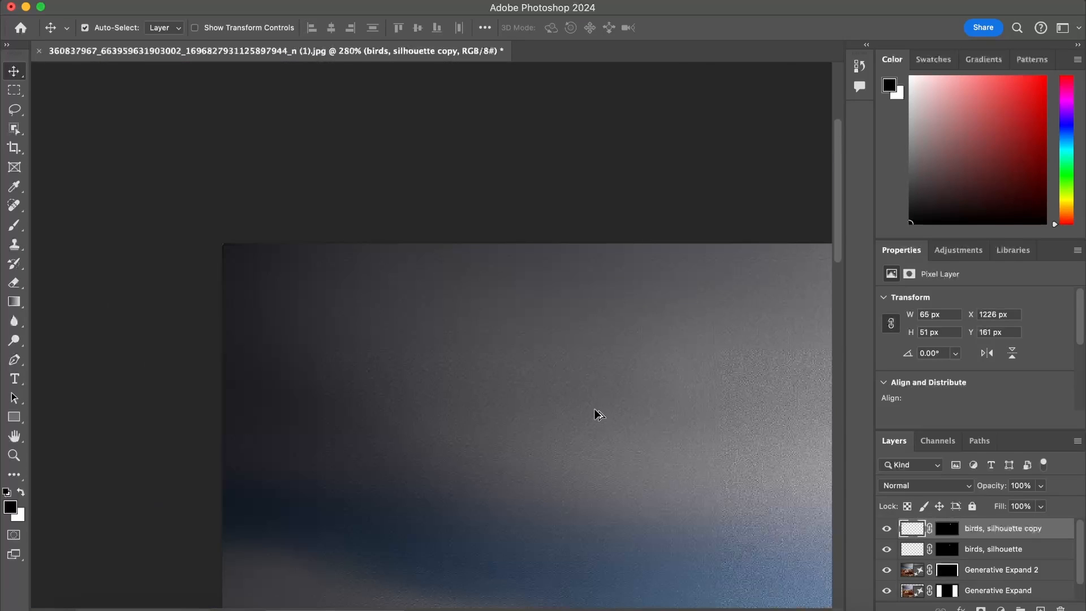
scroll(599, 433, down, 5)
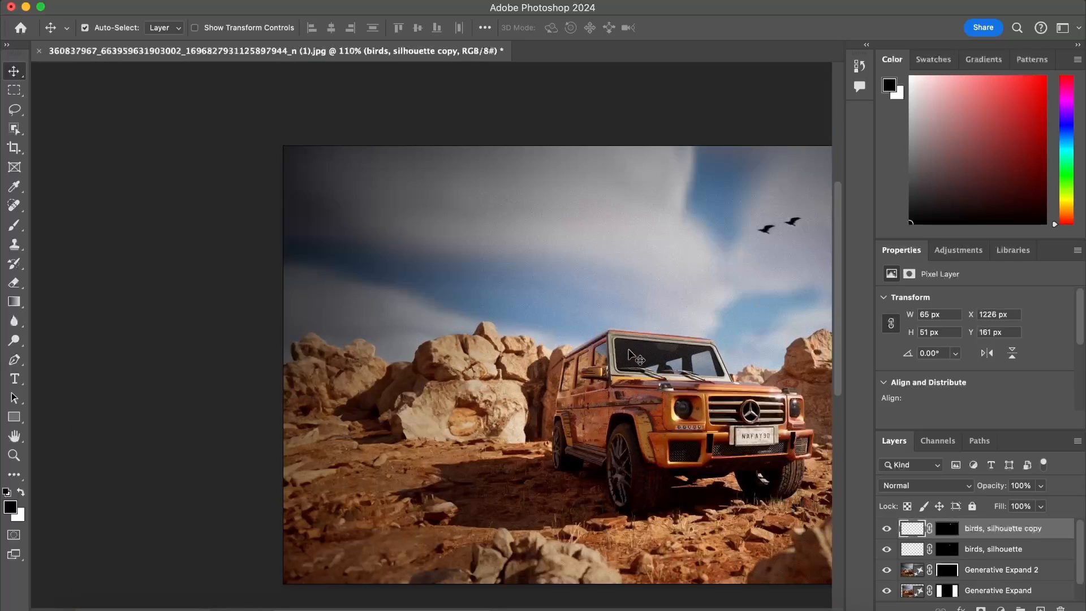
drag(537, 322, 342, 283)
scroll(678, 328, down, 5)
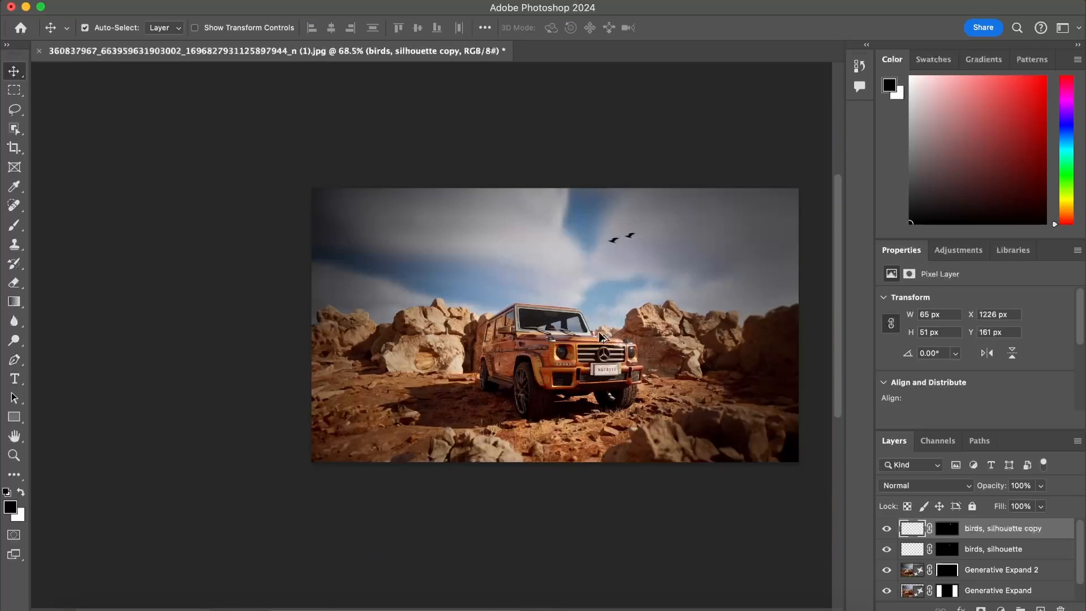
drag(460, 311, 360, 304)
scroll(486, 235, up, 5)
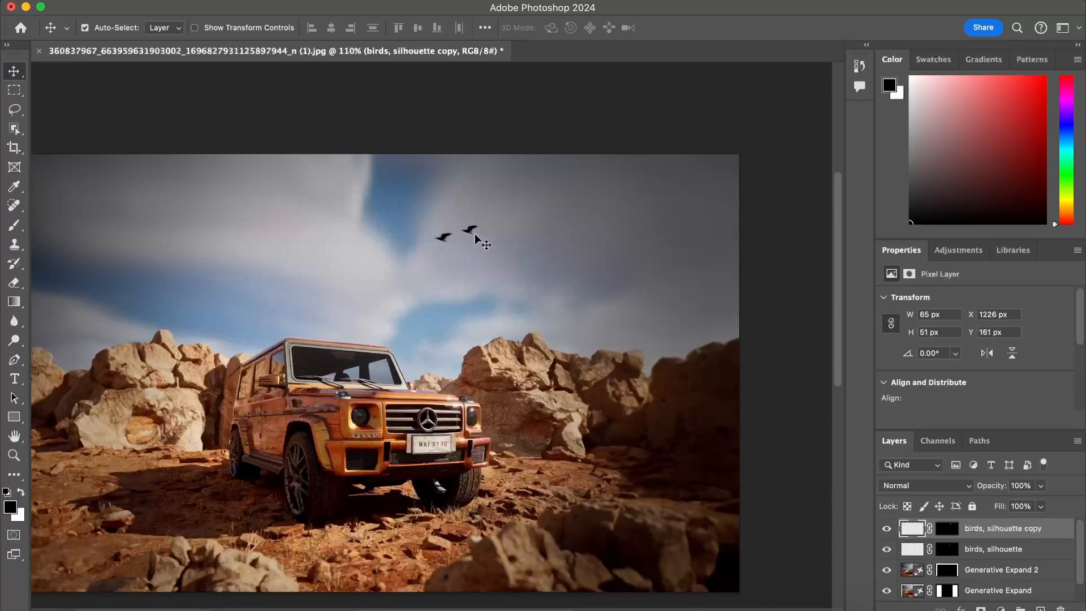
drag(474, 231, 473, 229)
click(482, 114)
scroll(394, 351, down, 2)
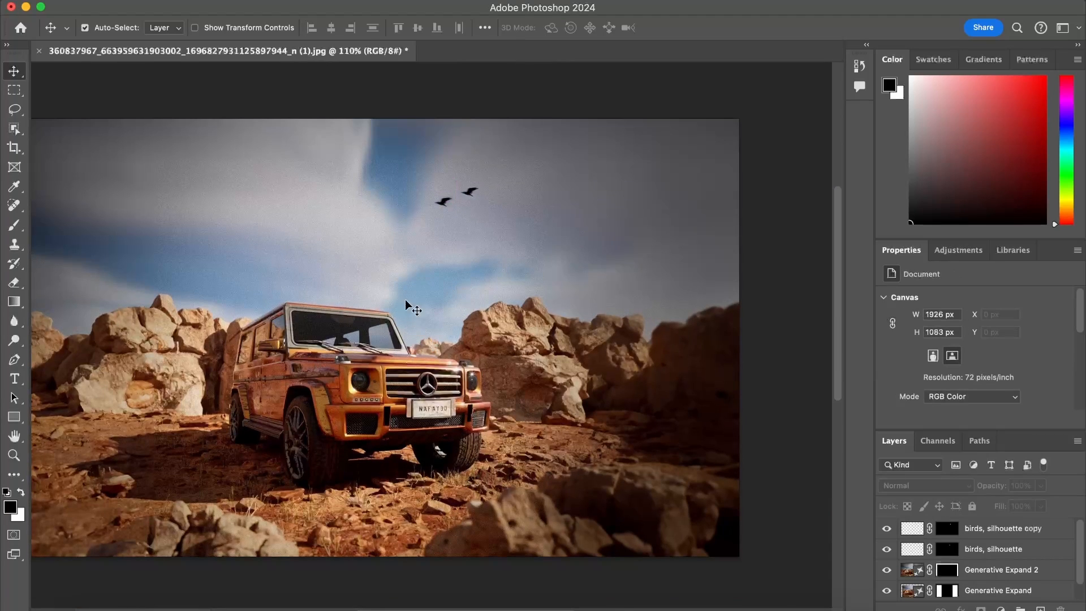
Marquee a small rectangle of cloudy sky beside the two birds and add a new layer
click(14, 90)
drag(497, 187, 516, 201)
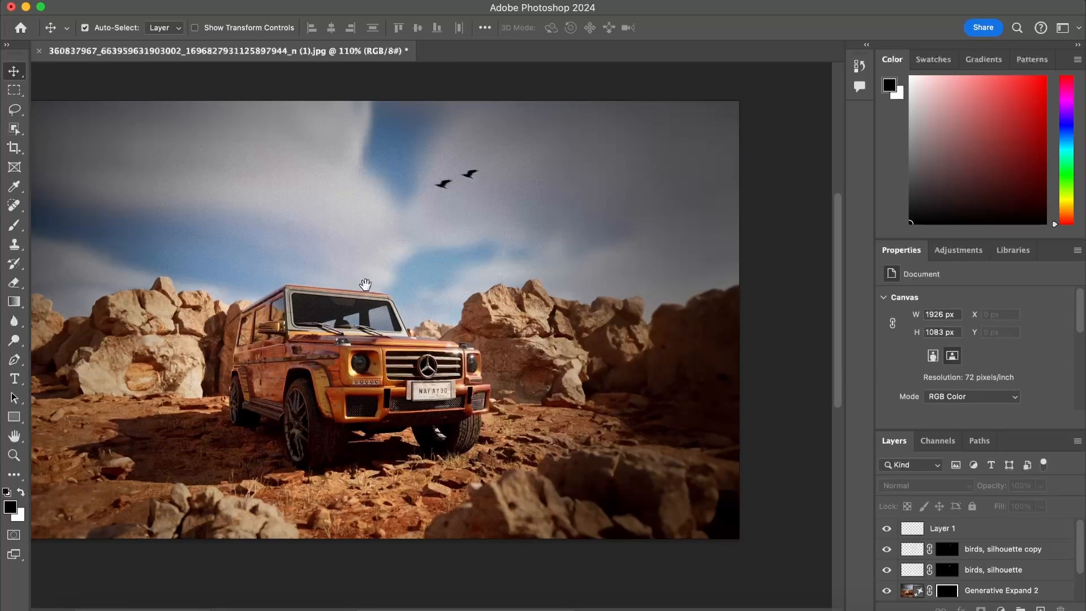
Examine the expanded car image with both birds at several zoom levels
drag(364, 284, 454, 292)
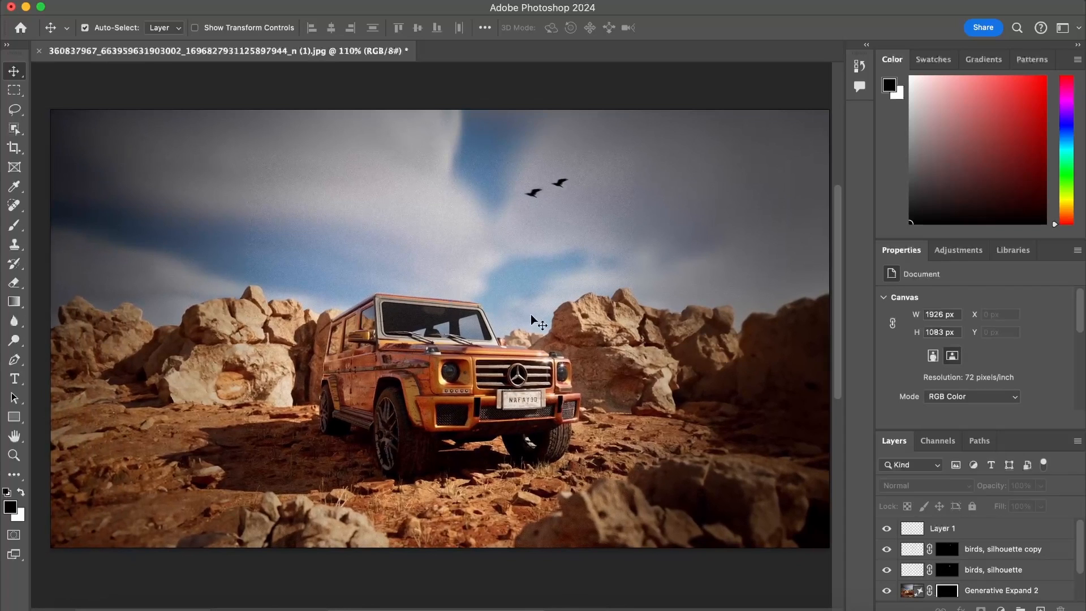
scroll(511, 312, down, 5)
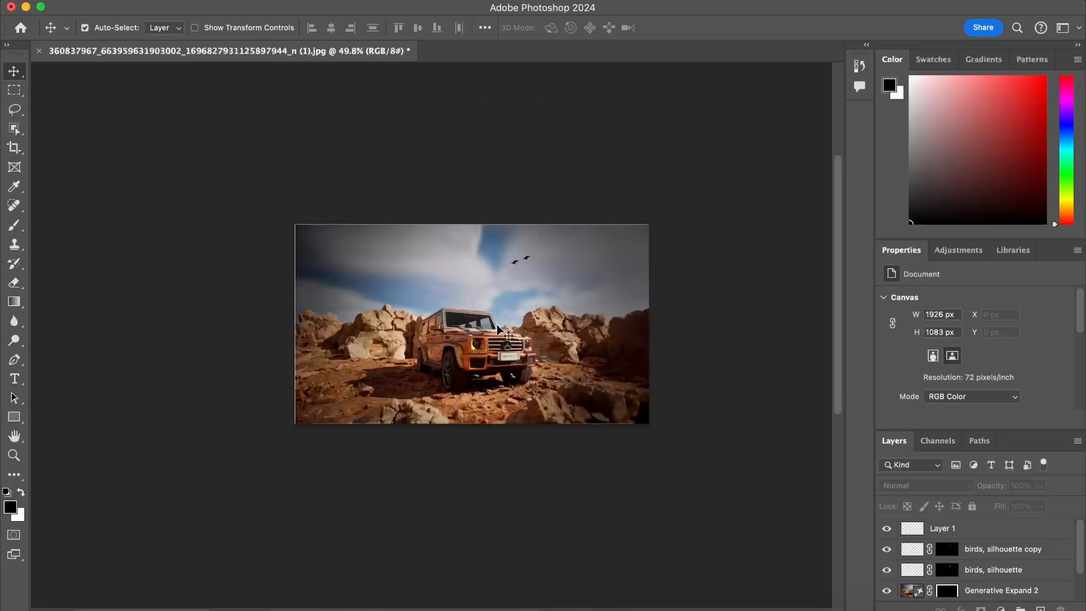
scroll(504, 323, up, 3)
scroll(504, 311, up, 2)
scroll(503, 311, down, 2)
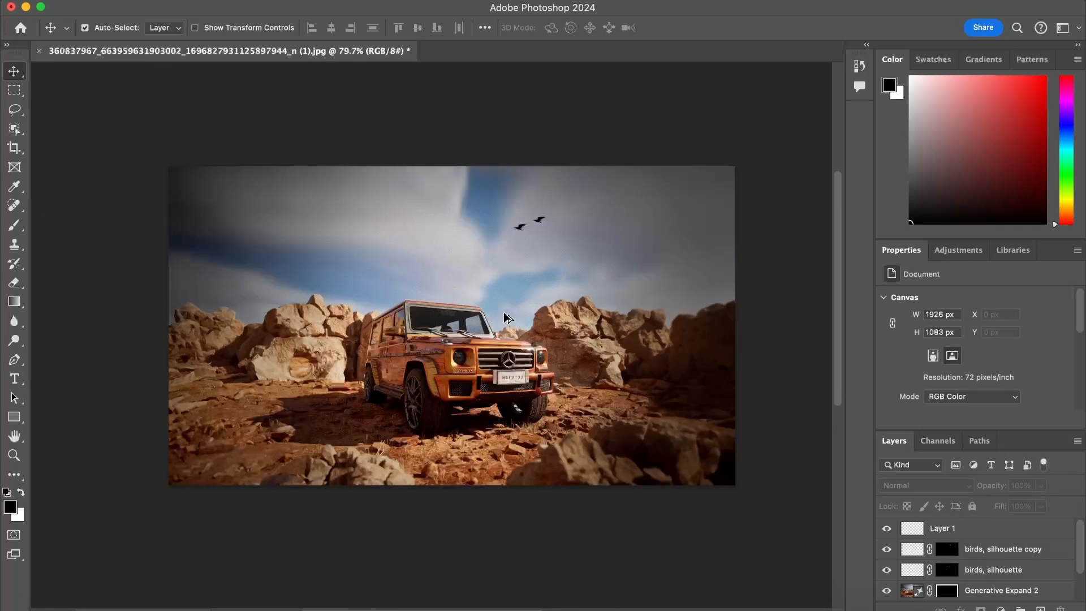
scroll(501, 310, up, 2)
scroll(502, 312, down, 2)
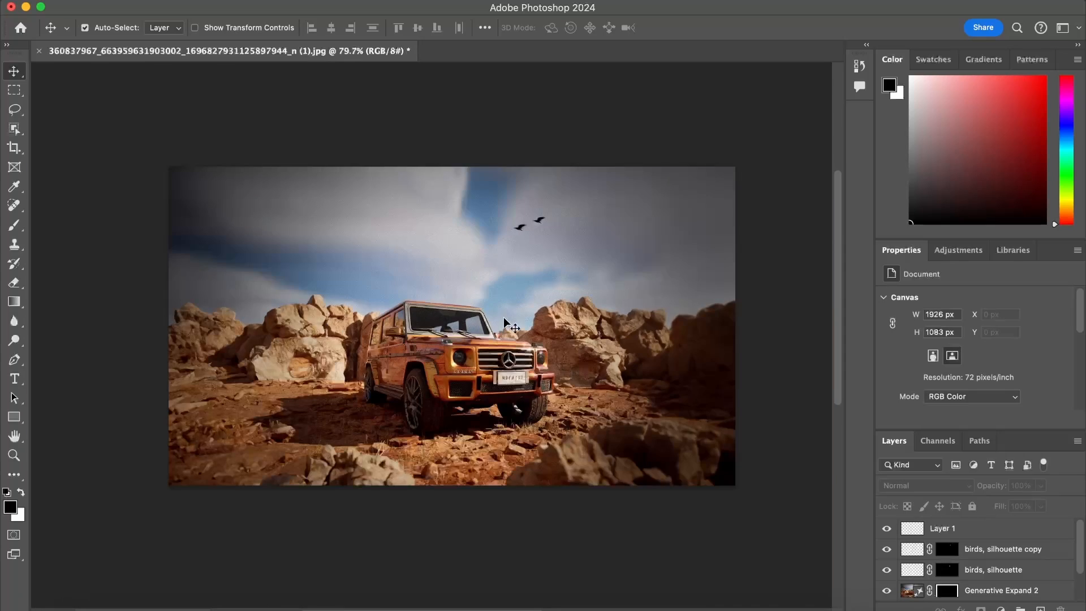
drag(486, 286, 484, 273)
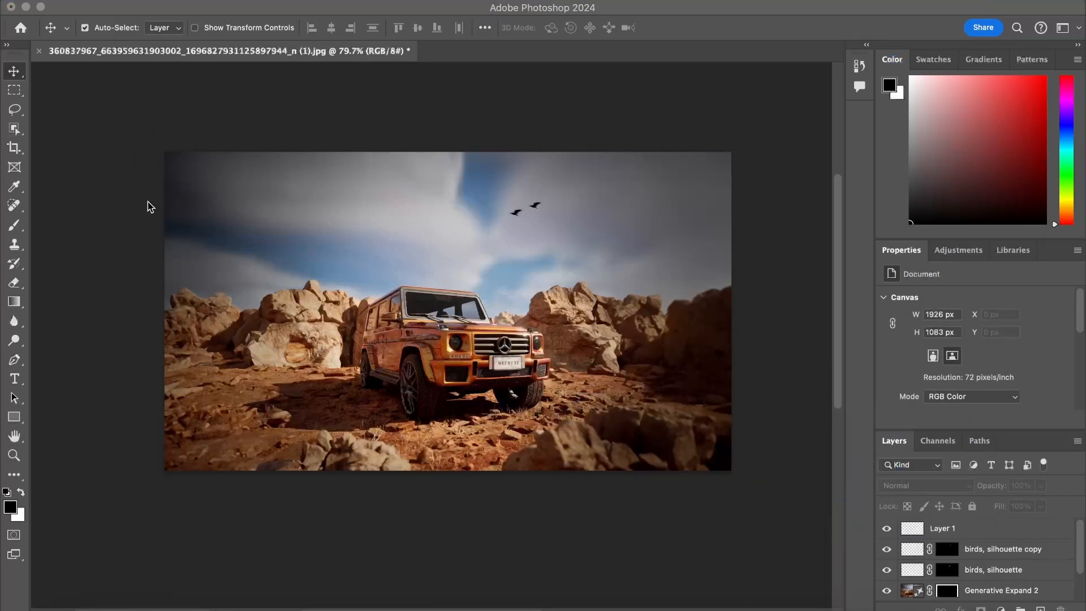
click(26, 6)
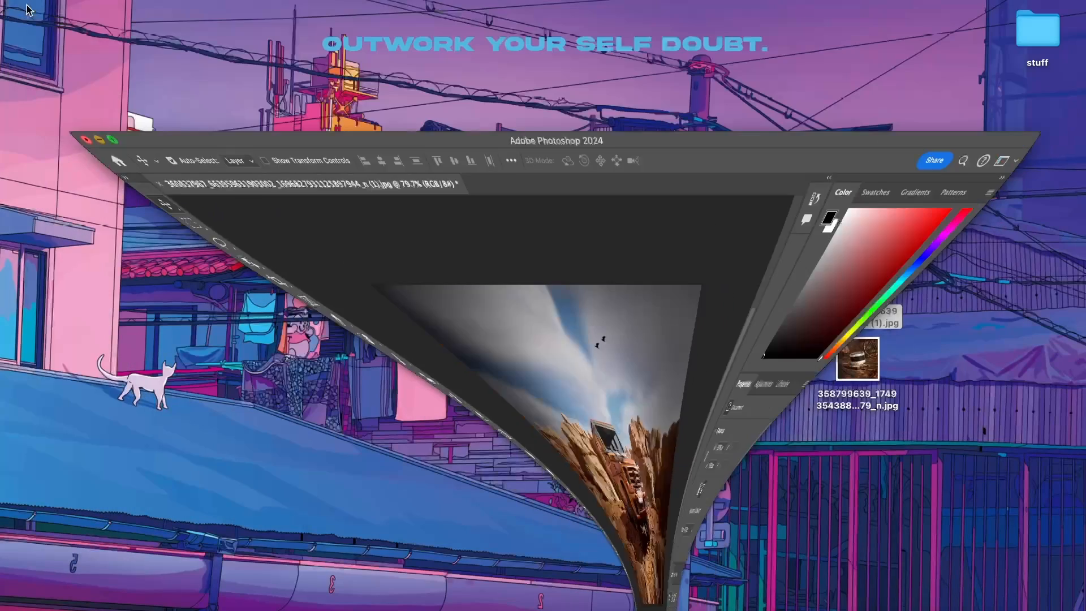
drag(857, 193, 449, 56)
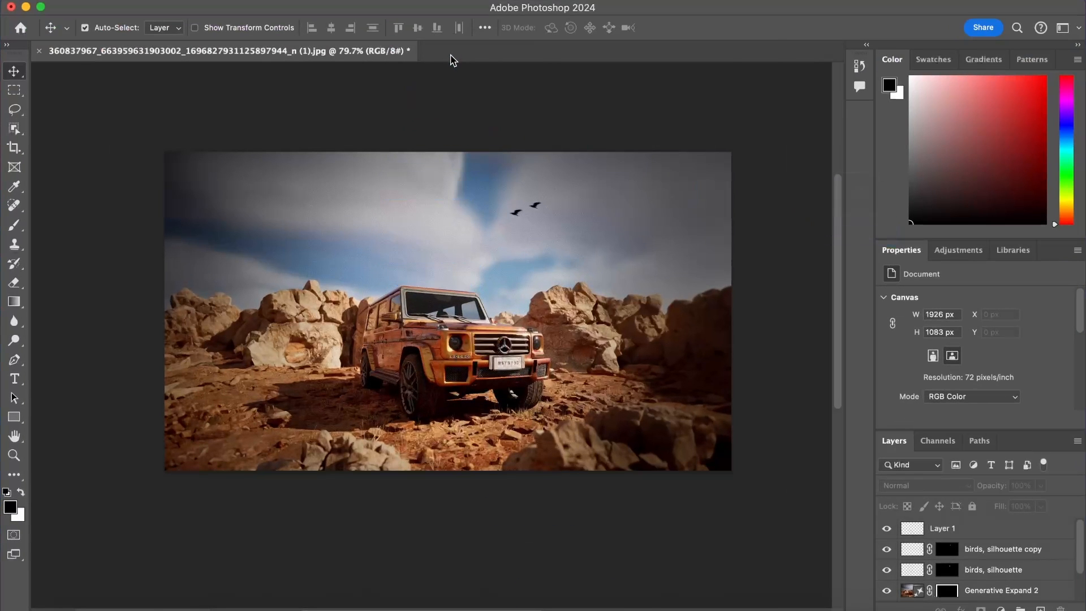
scroll(441, 379, down, 2)
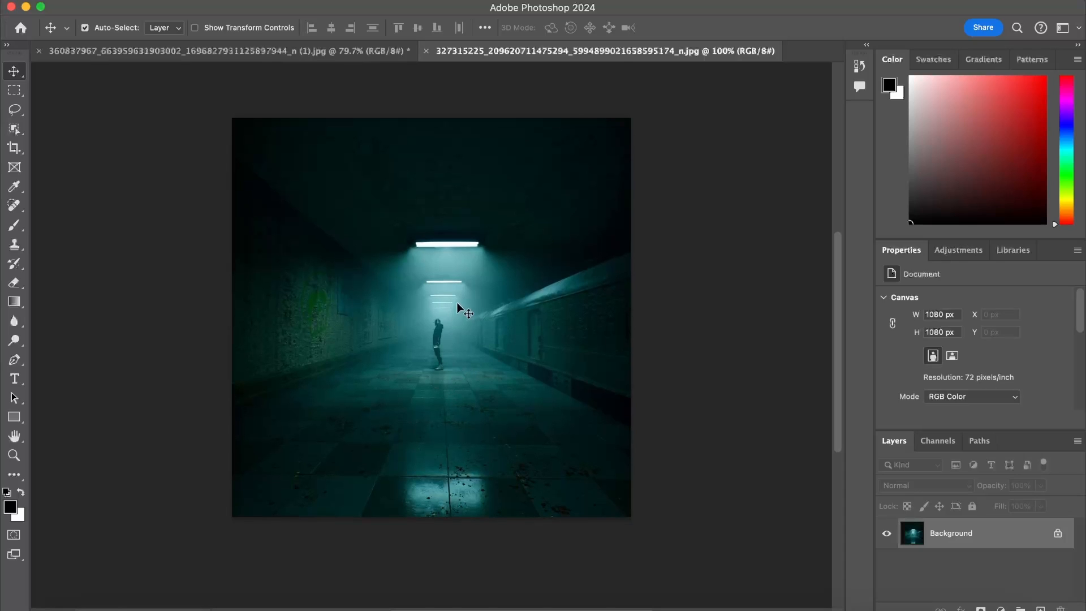
scroll(933, 388, down, 5)
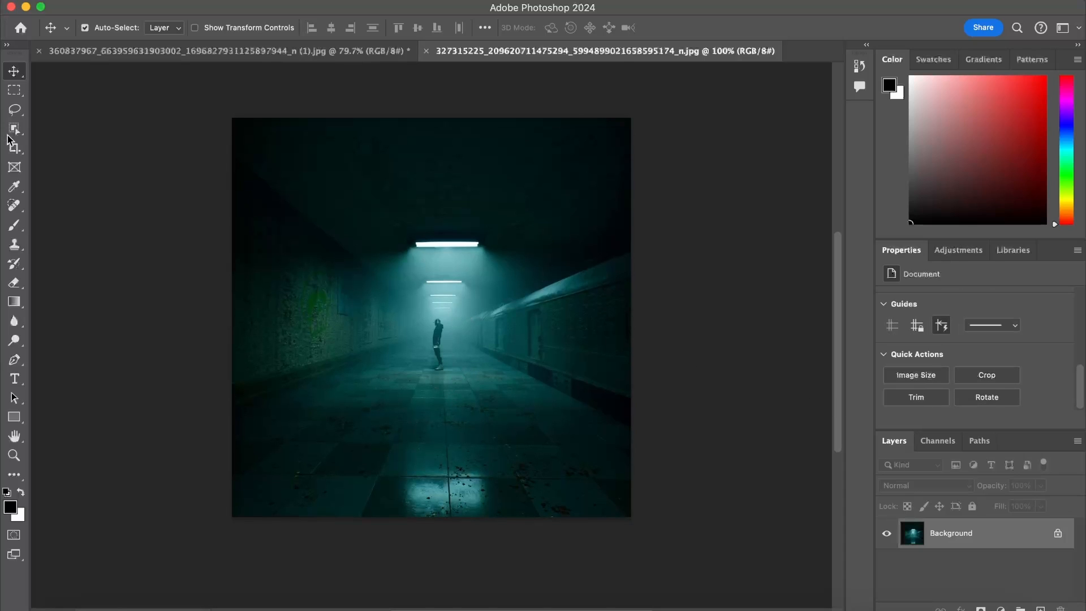
Expand the square tunnel image to a 16 : 9 canvas over its full height using Generative Expand with an empty prompt
click(16, 150)
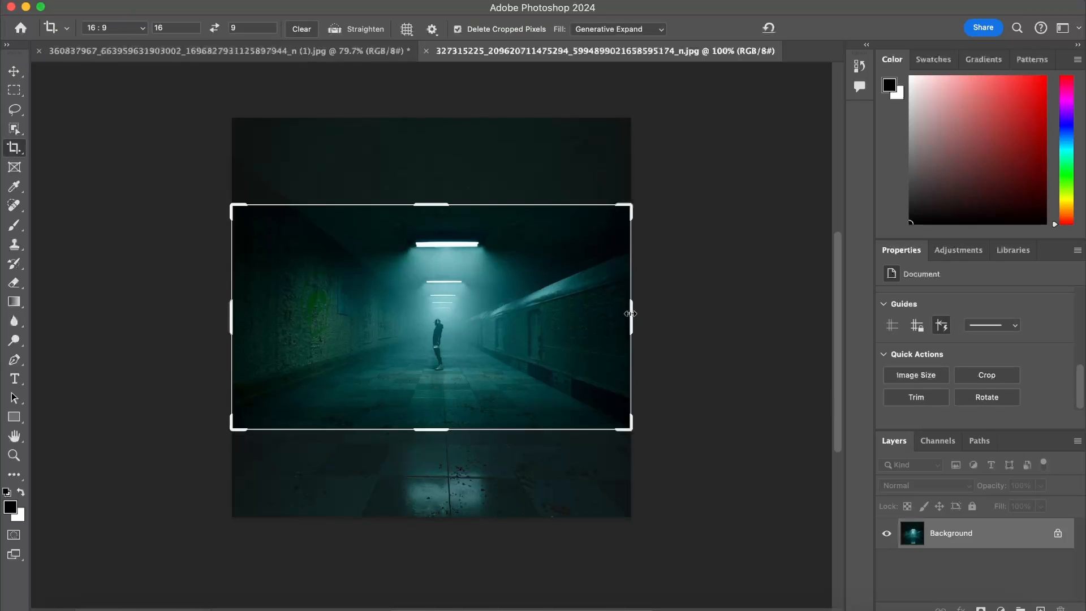
drag(630, 315, 787, 309)
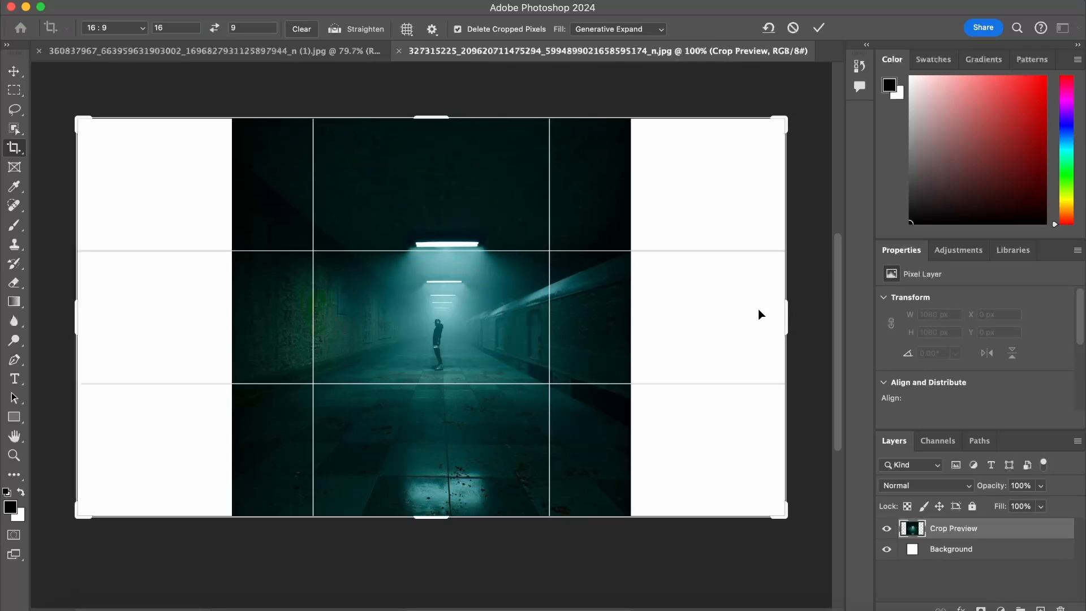
click(818, 29)
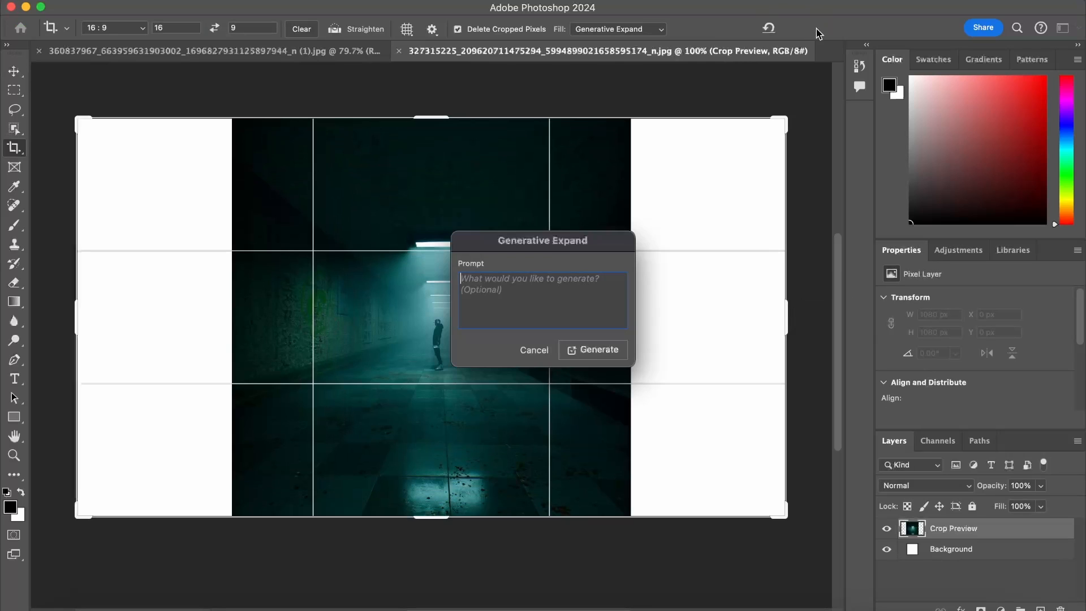
click(577, 355)
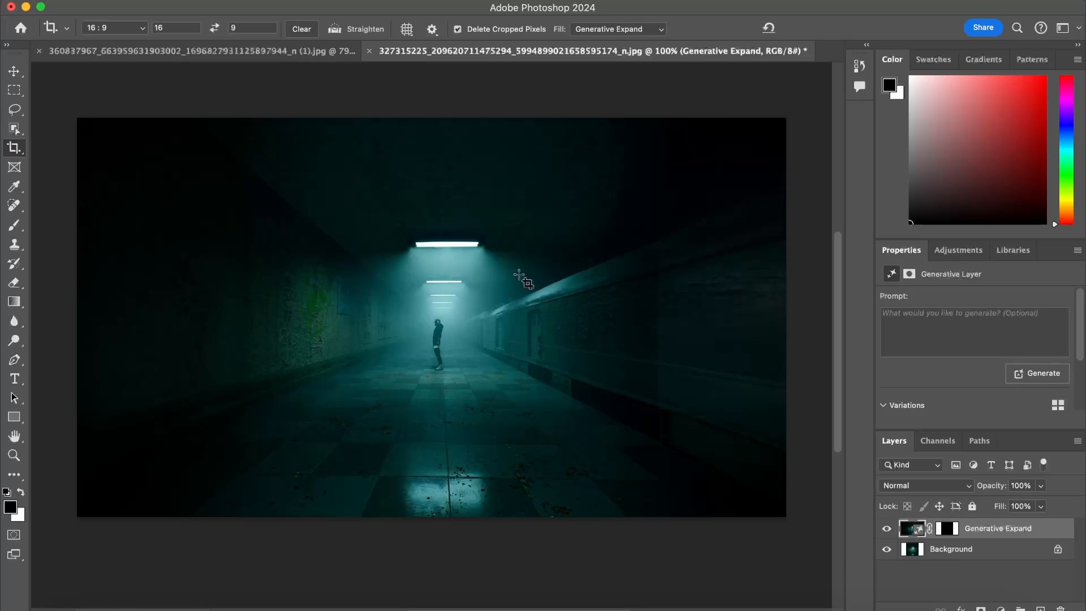
Outline the tunnel's right-hand wall with a closed four-point Pen path, from behind the standing figure to past the canvas edge
click(17, 75)
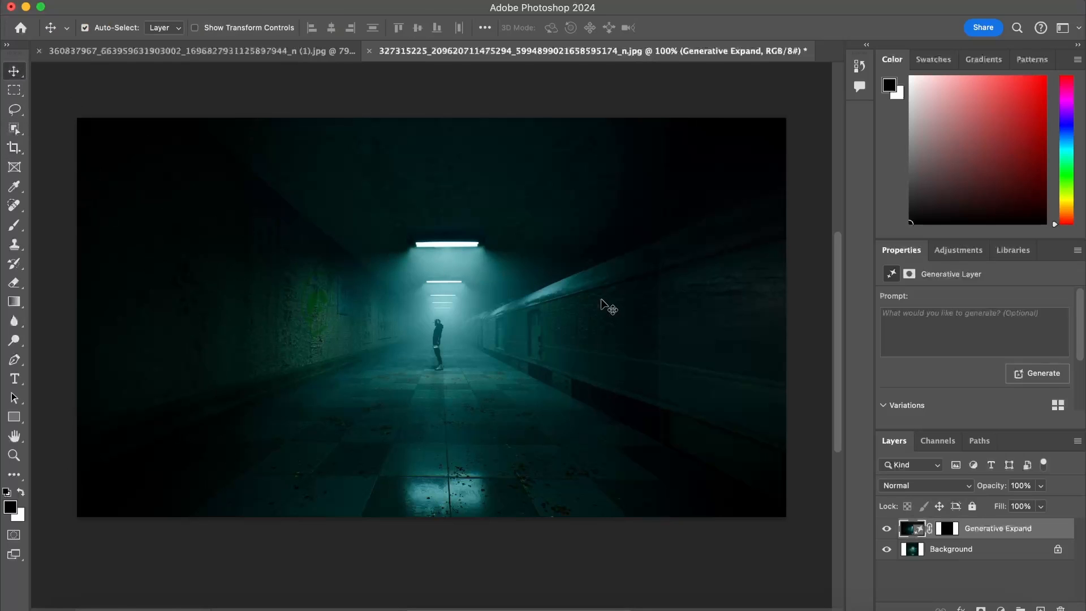
key(p)
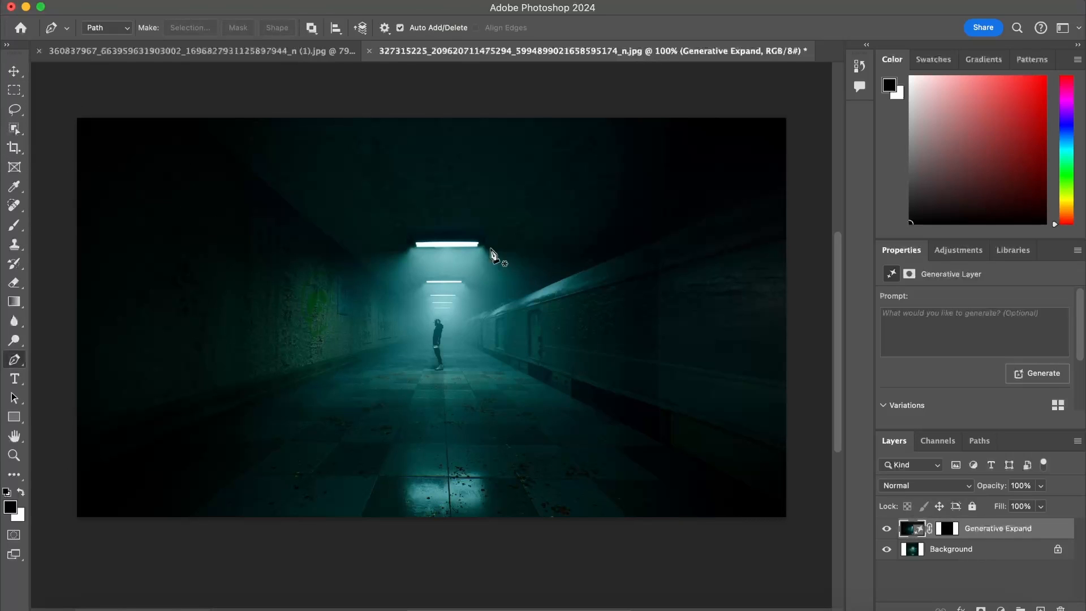
click(800, 500)
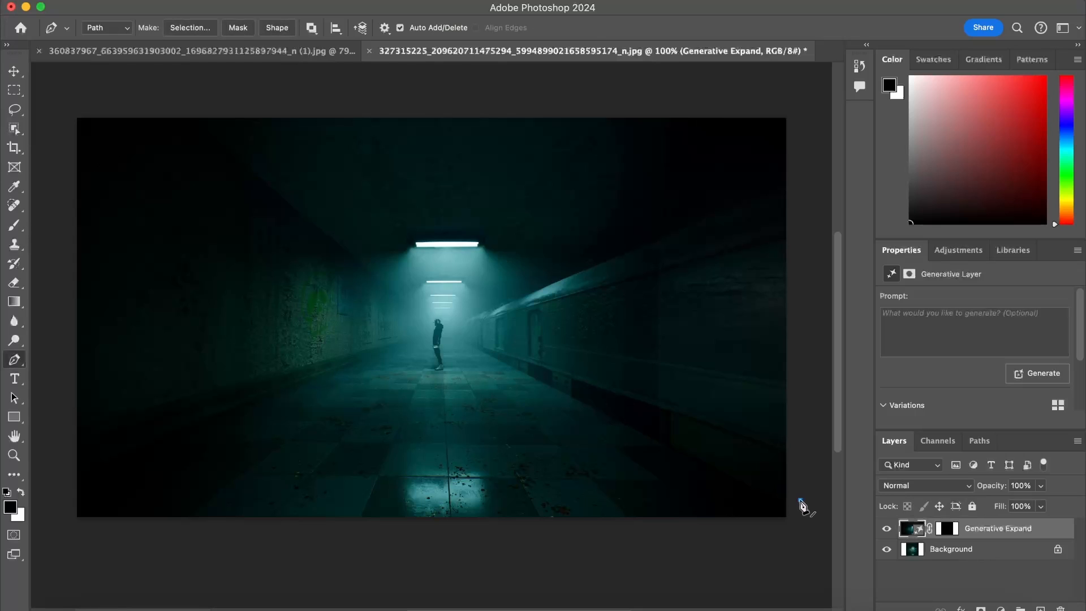
click(454, 338)
drag(454, 338, 453, 320)
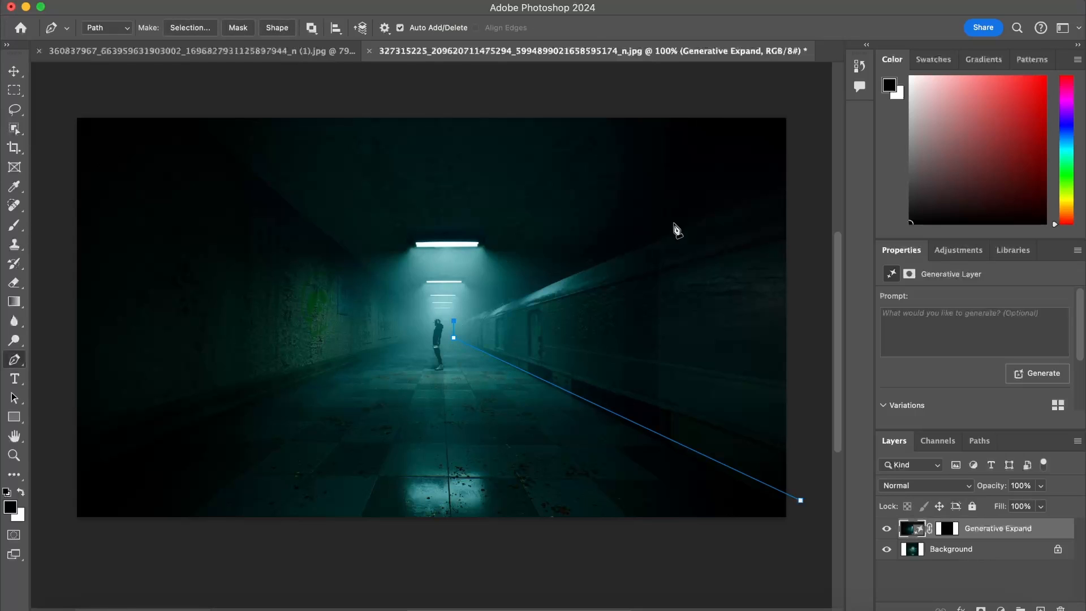
click(799, 173)
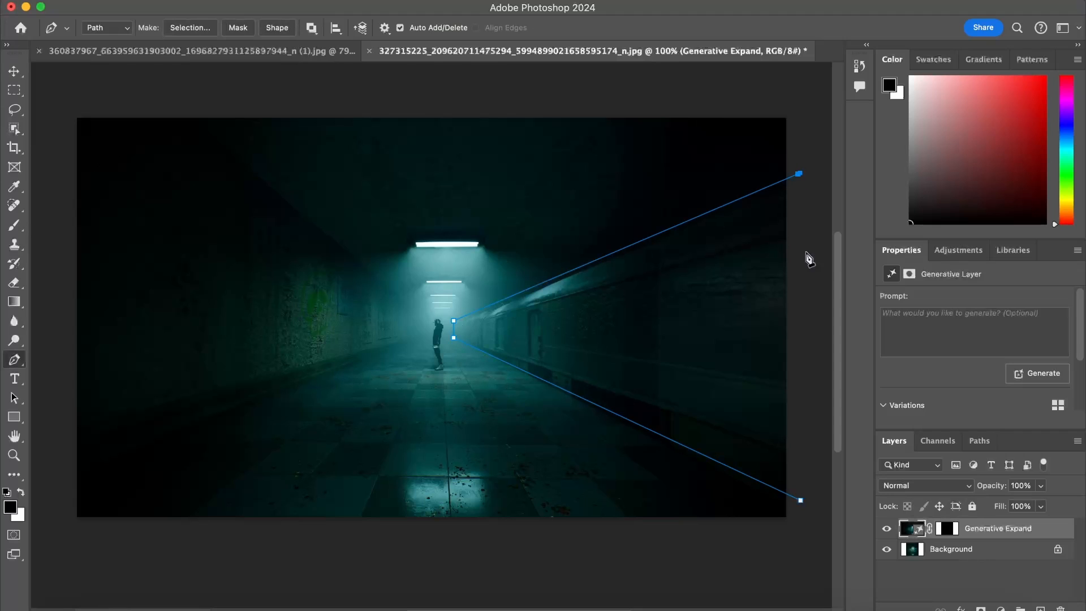
click(800, 500)
Convert the wall path into a selection
right_click(634, 321)
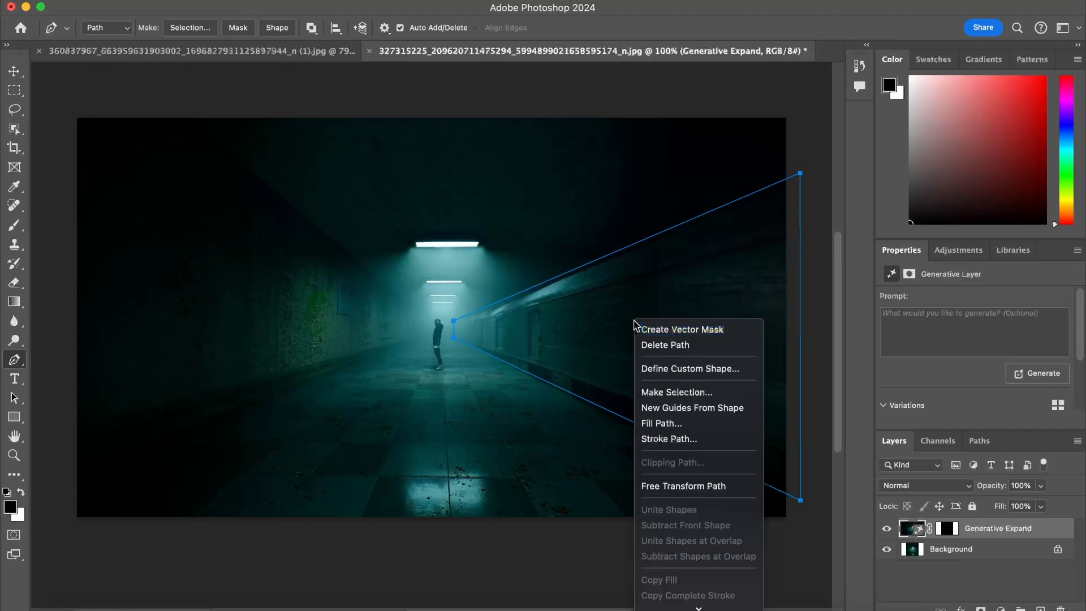
click(656, 388)
click(625, 244)
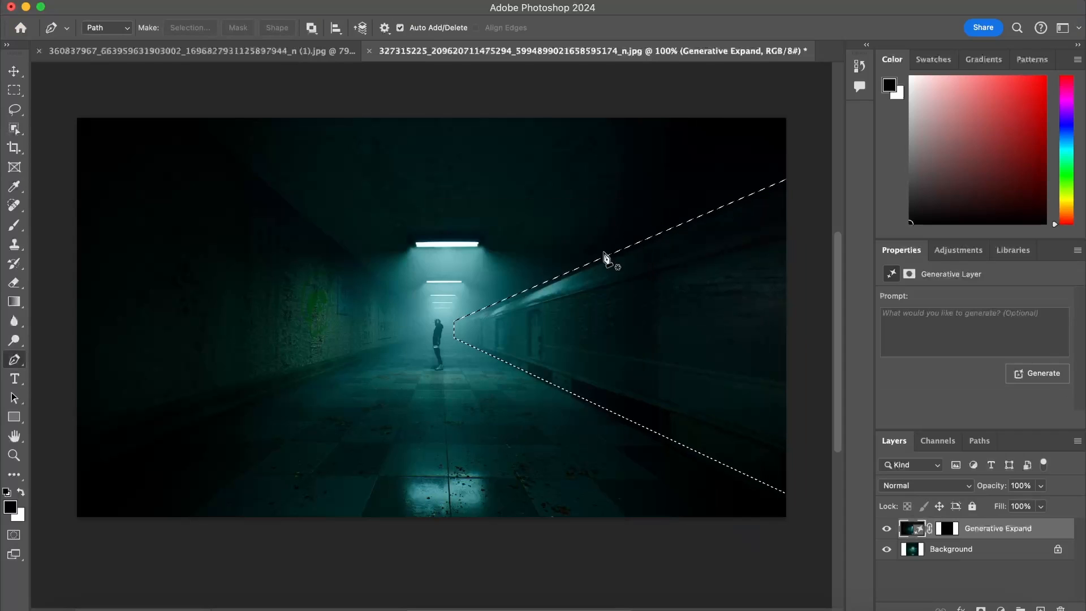
Generate a train inside the wall selection using the prompt "train"
key(v)
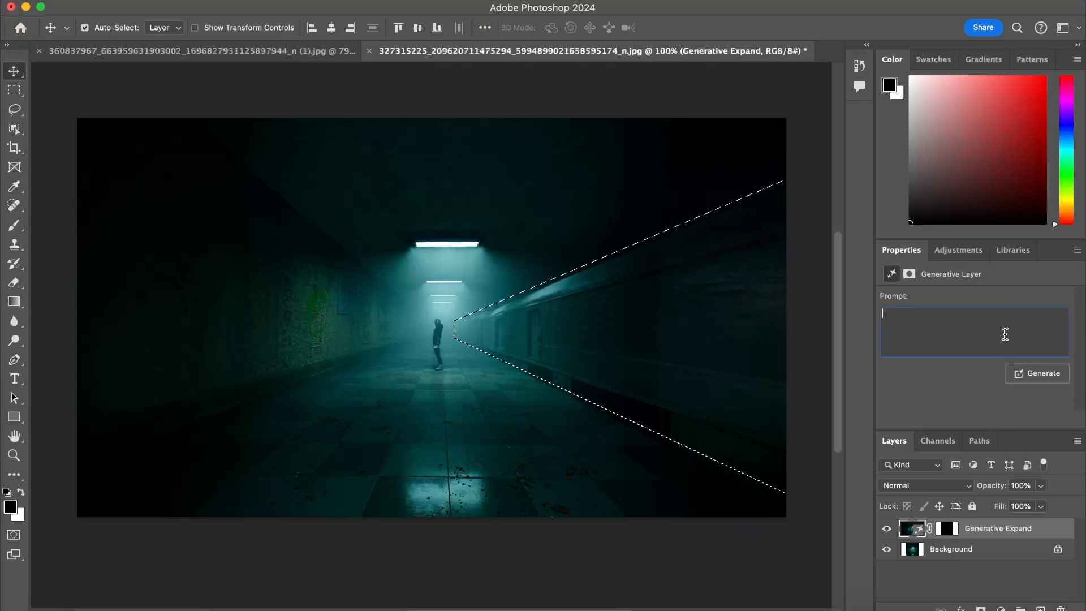
click(1003, 335)
text(train)
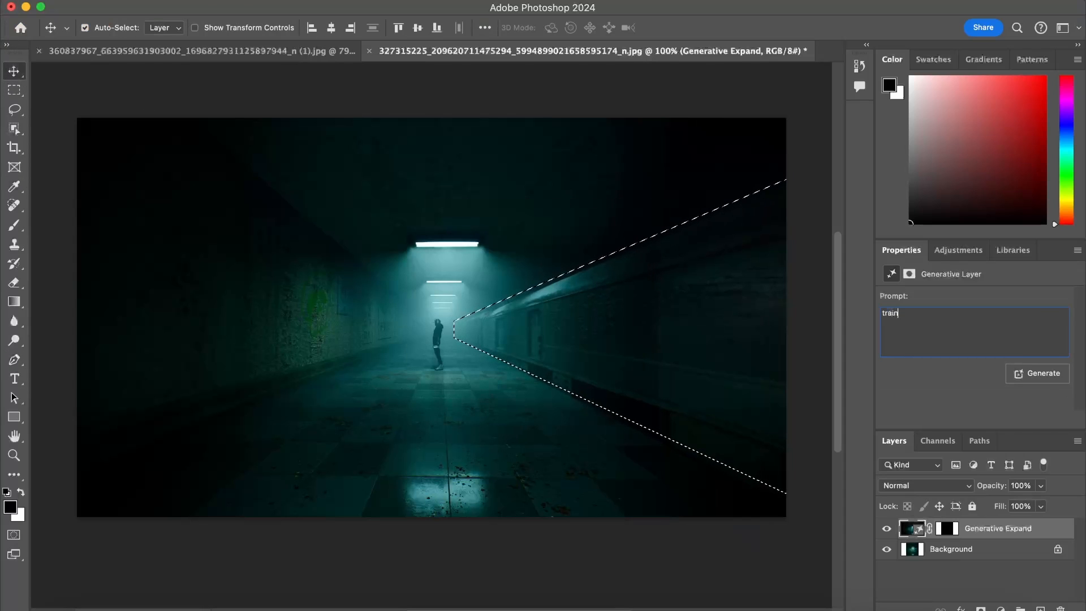
click(1037, 373)
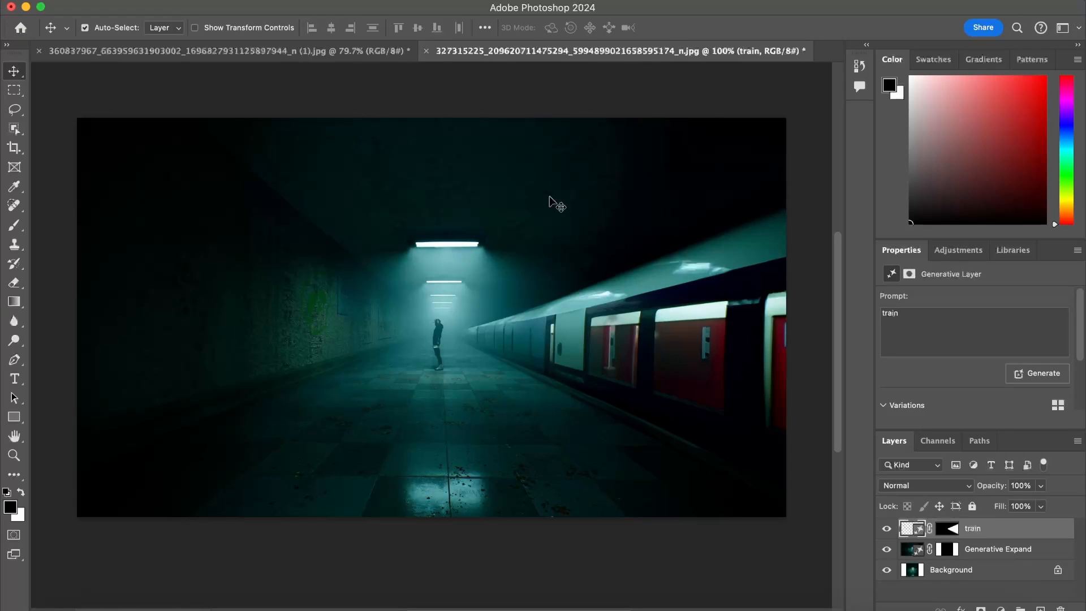
Compare the generated train variations and choose the blue train with the yellow stripe
scroll(973, 362, down, 3)
click(974, 373)
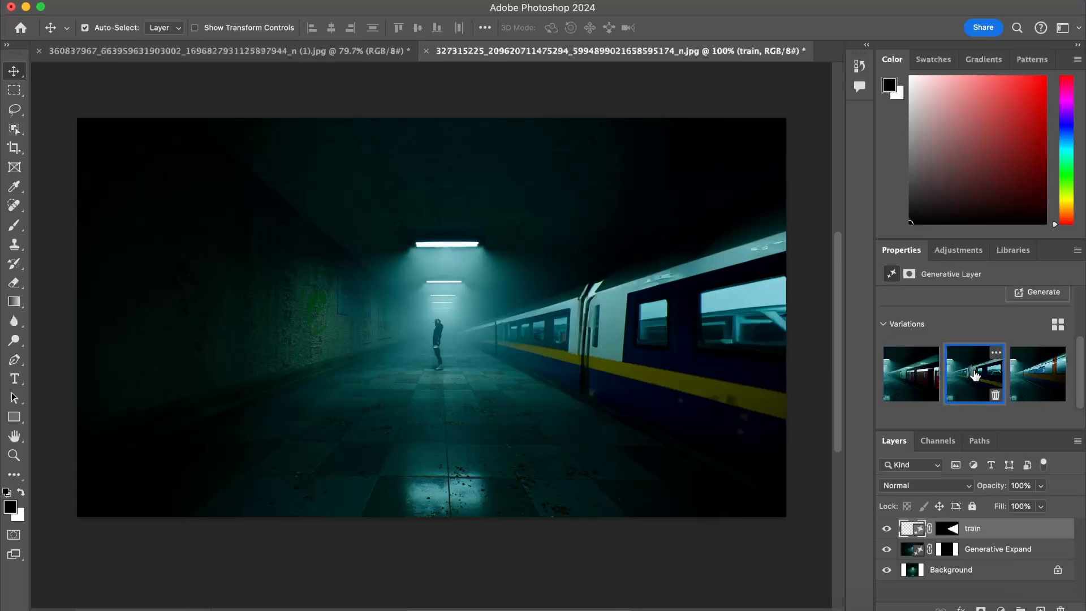
click(1030, 380)
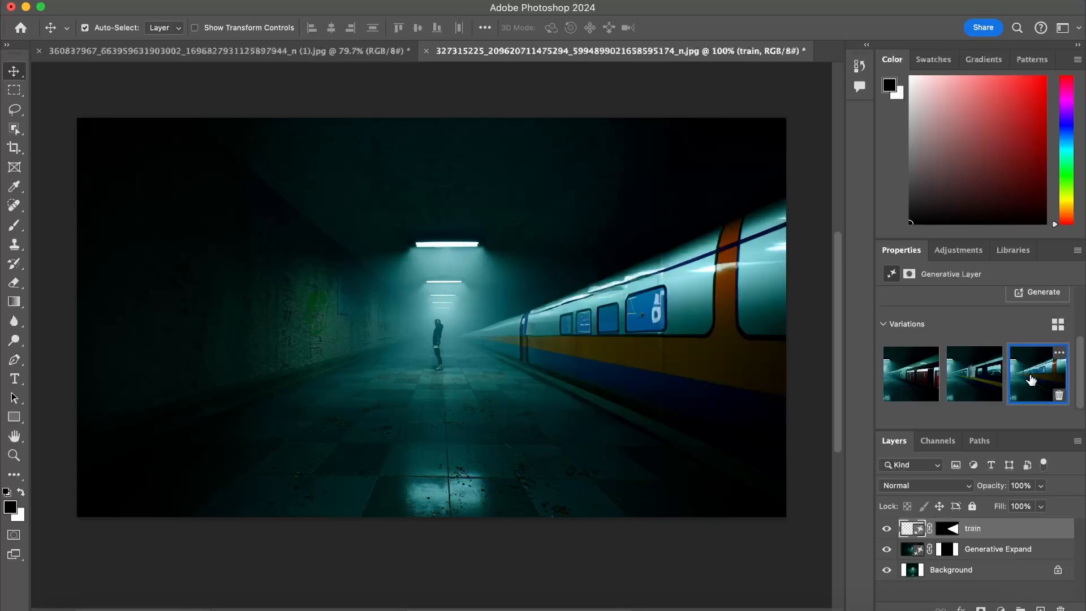
click(981, 375)
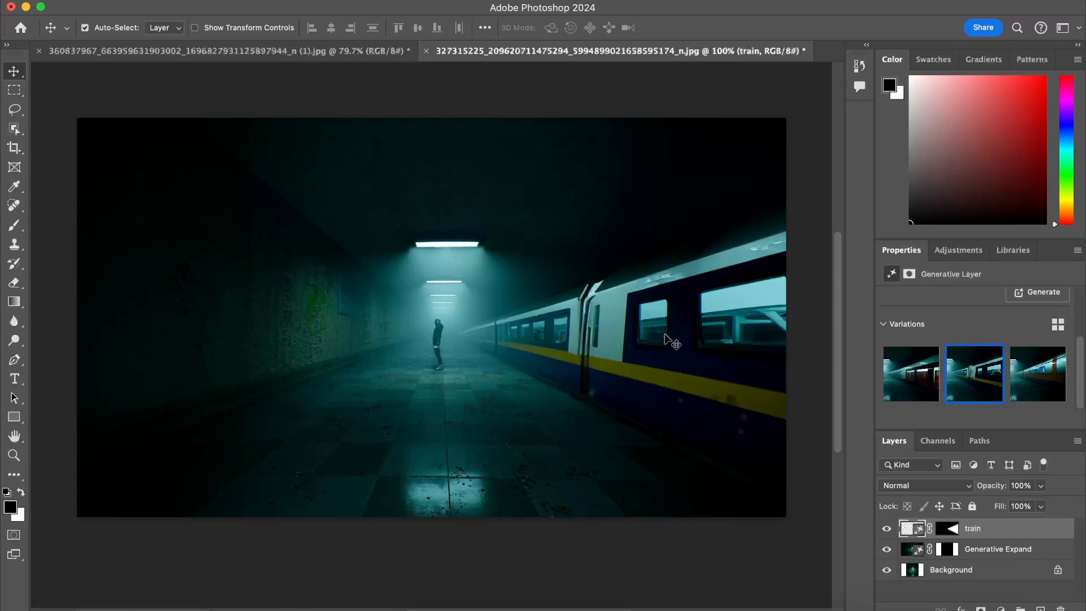
Add a Brightness/Contrast adjustment clipped to the train layer, with brightness -49 and contrast -9
click(961, 250)
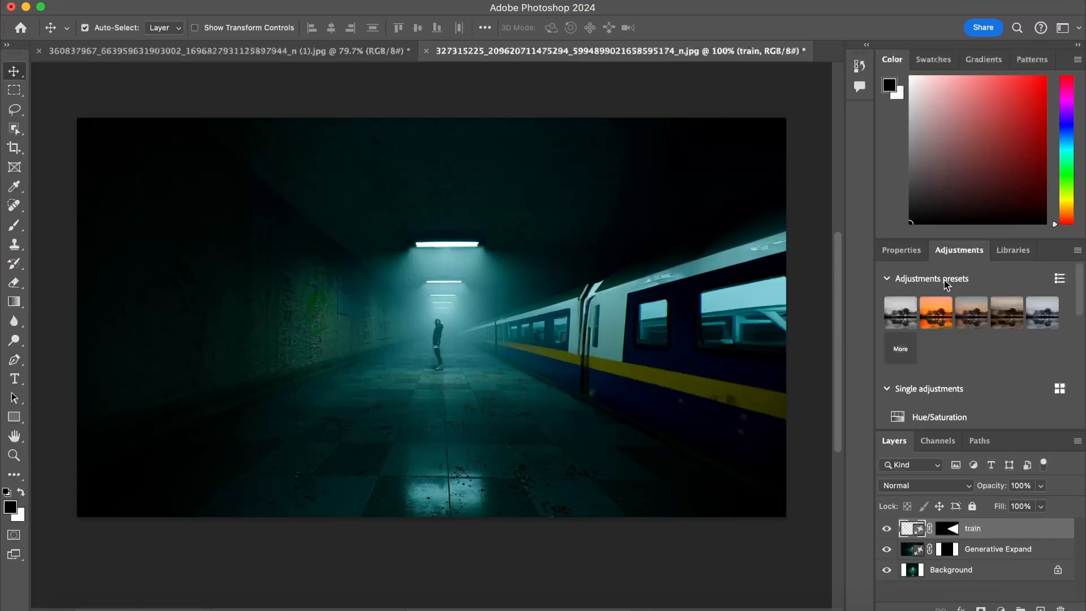
scroll(956, 316, down, 3)
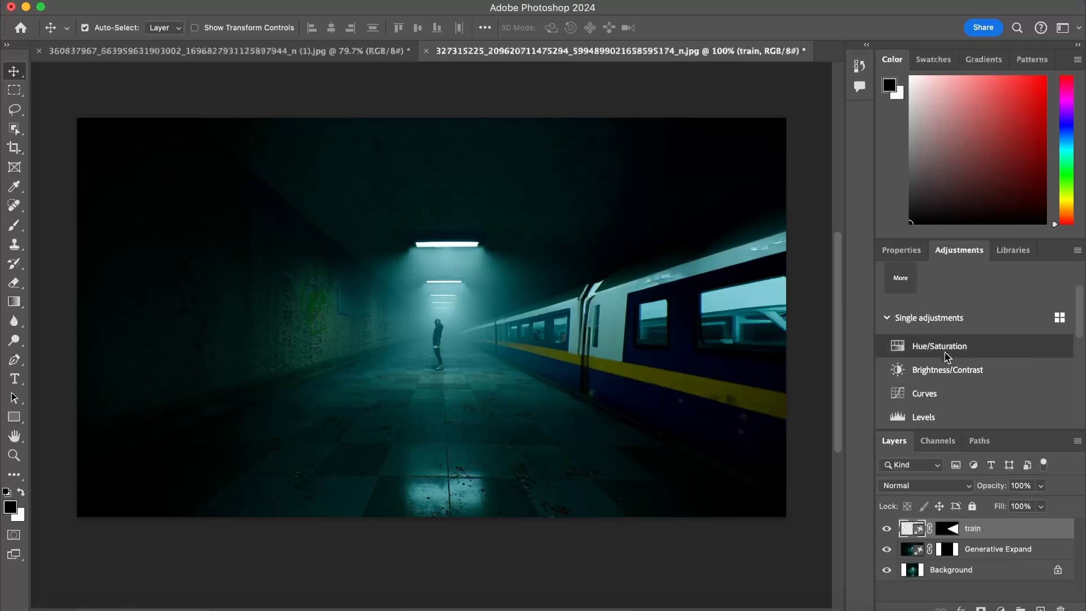
click(929, 371)
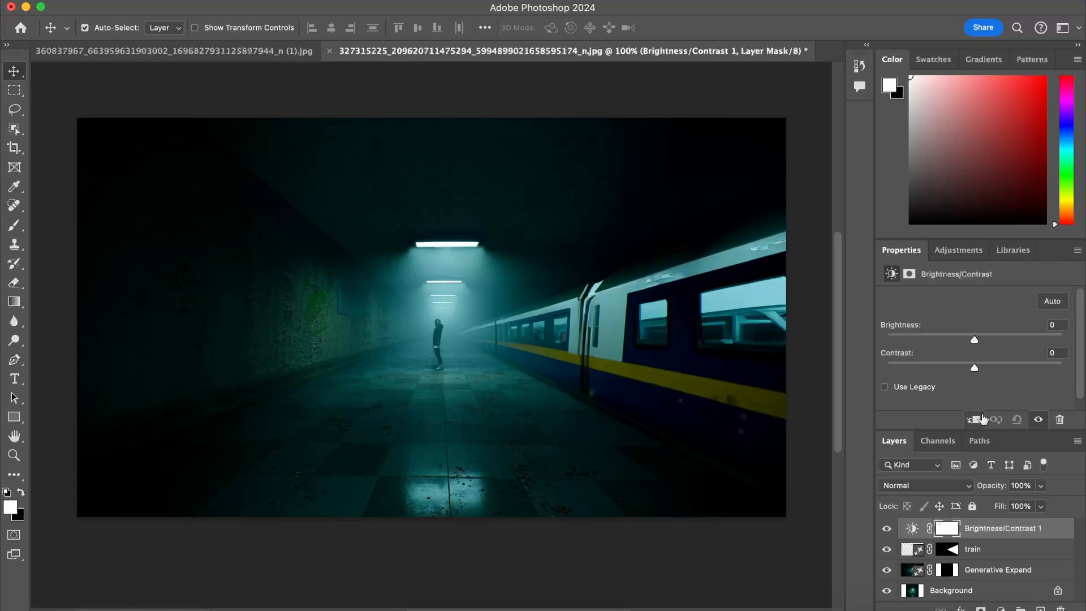
click(972, 421)
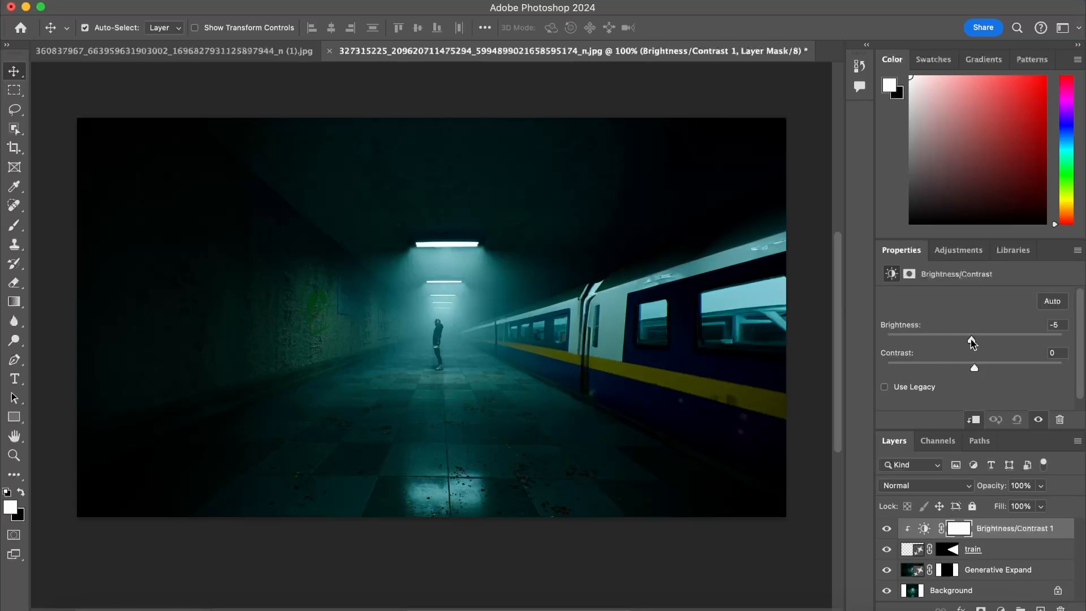
mouse_move(972, 342)
mouse_down()
mouse_move(940, 340)
mouse_move(954, 342)
mouse_up()
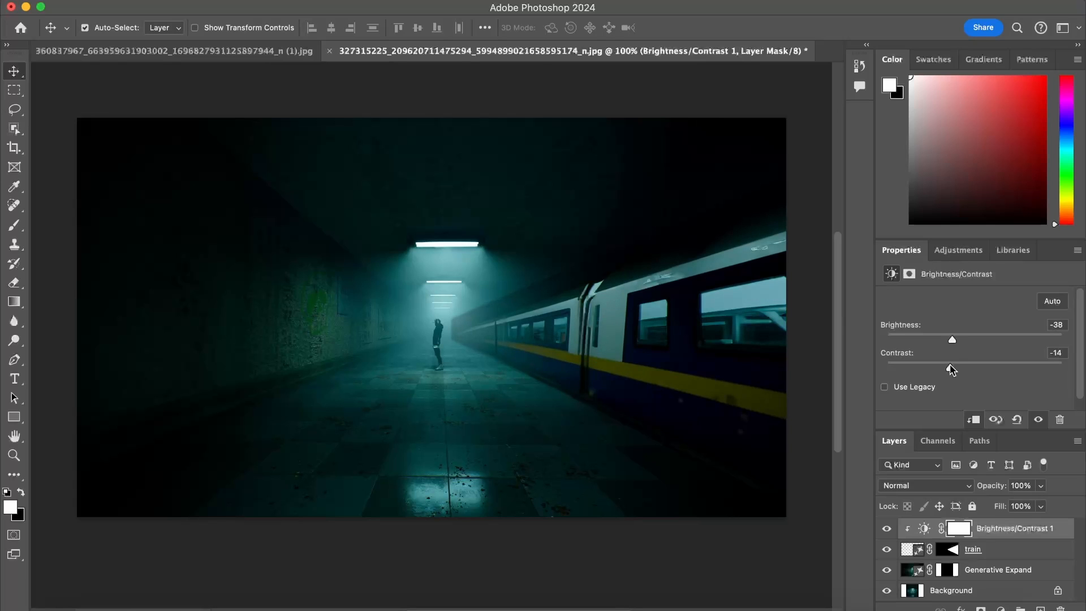
mouse_move(954, 341)
mouse_down()
mouse_move(925, 339)
mouse_move(946, 342)
mouse_up()
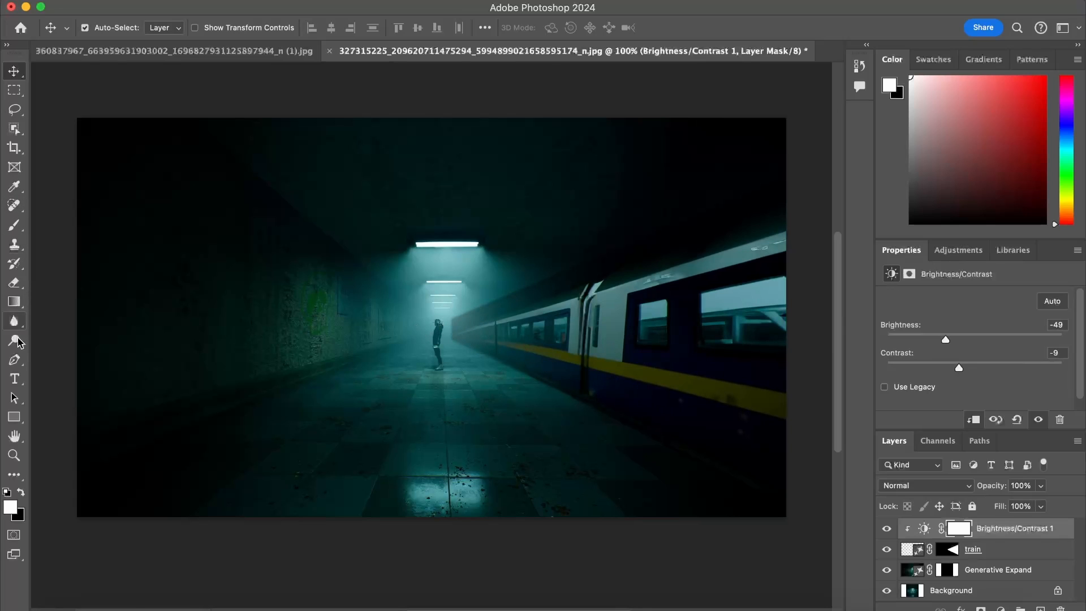
Erase the Brightness/Contrast mask with a size 89 eraser behind the figure and along the train's upper and lower edges
click(17, 285)
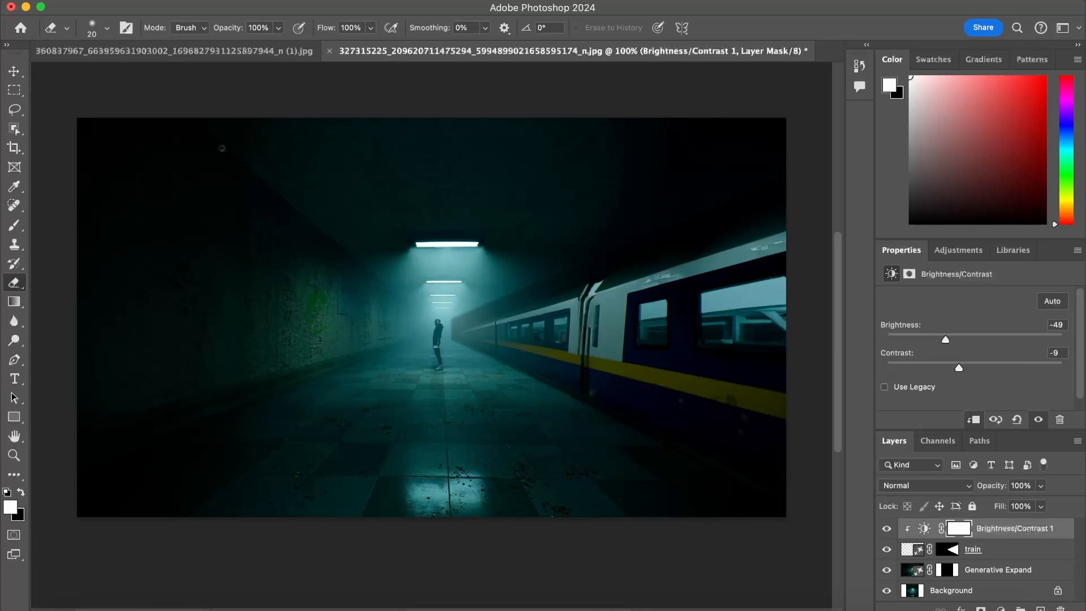
click(107, 28)
drag(93, 74, 124, 76)
click(446, 320)
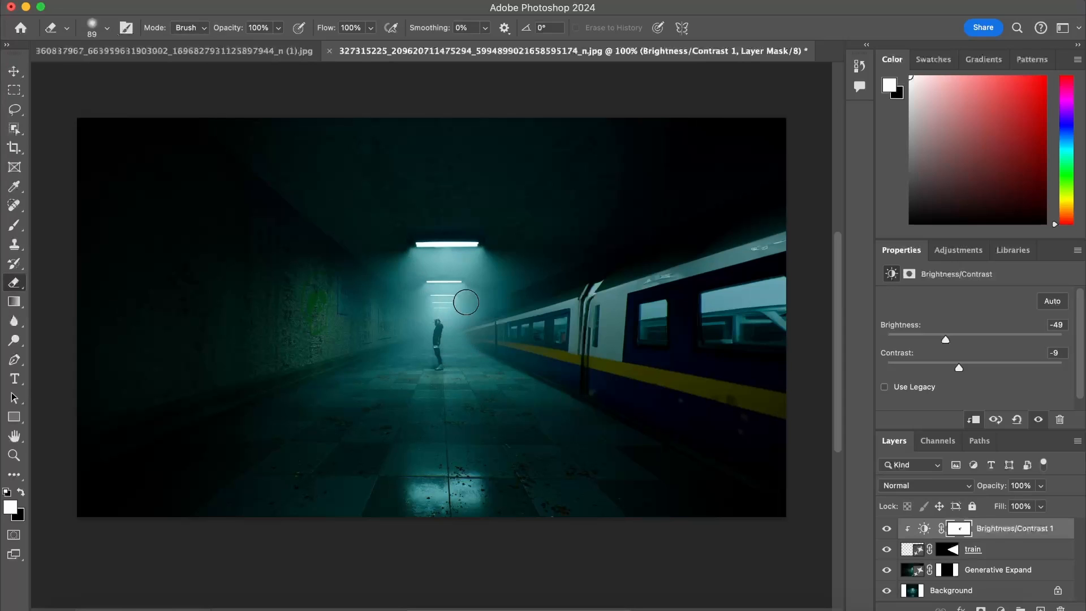
drag(697, 257, 501, 352)
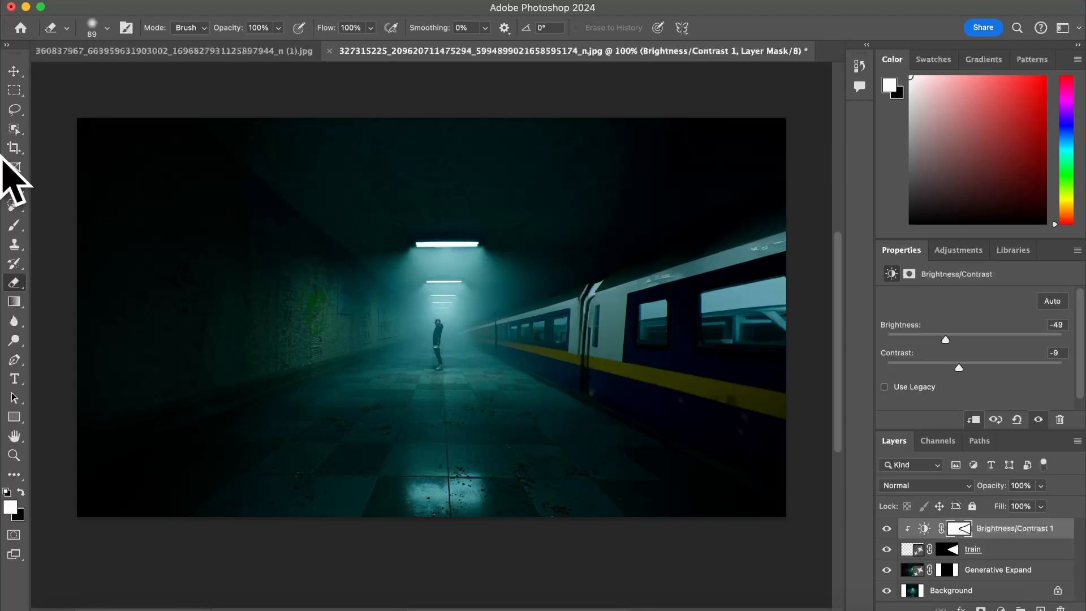
Delete the Brightness/Contrast adjustment layer and undo the deletion
click(15, 71)
scroll(922, 368, down, 1)
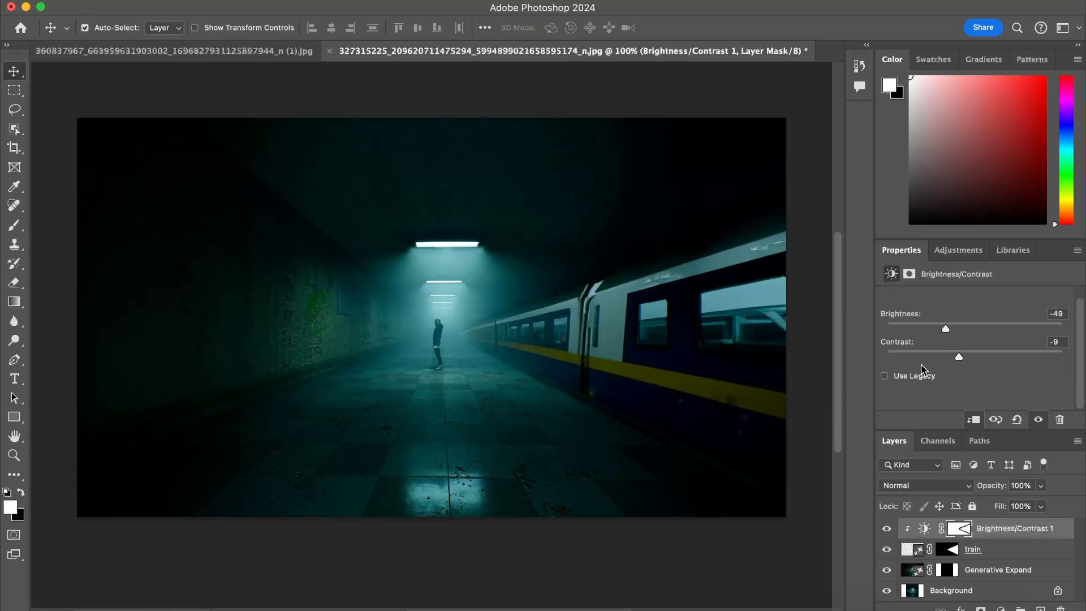
click(989, 540)
key(Delete)
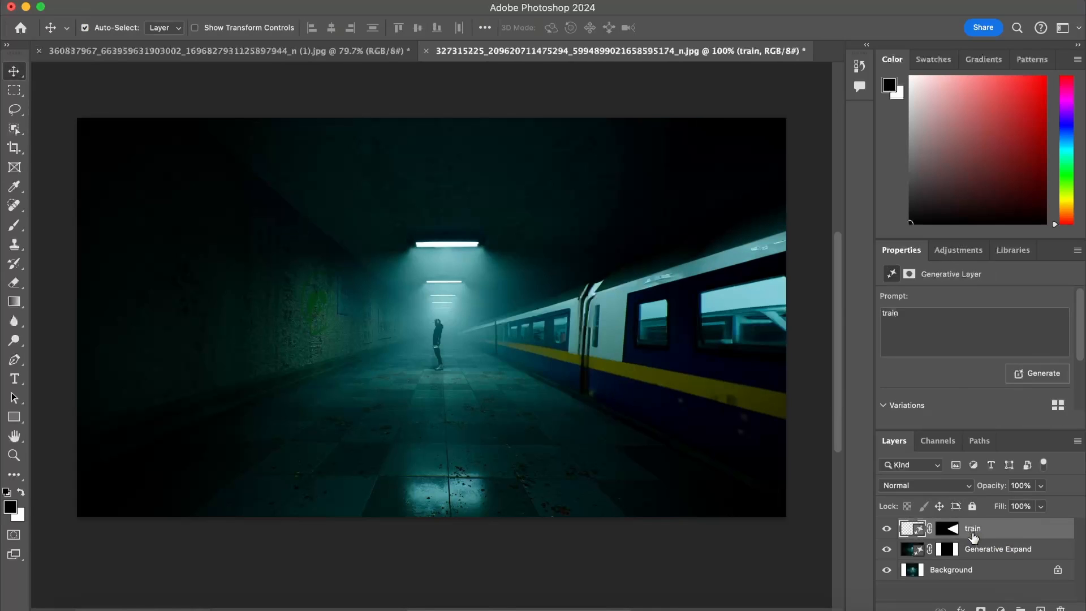
key(super+z)
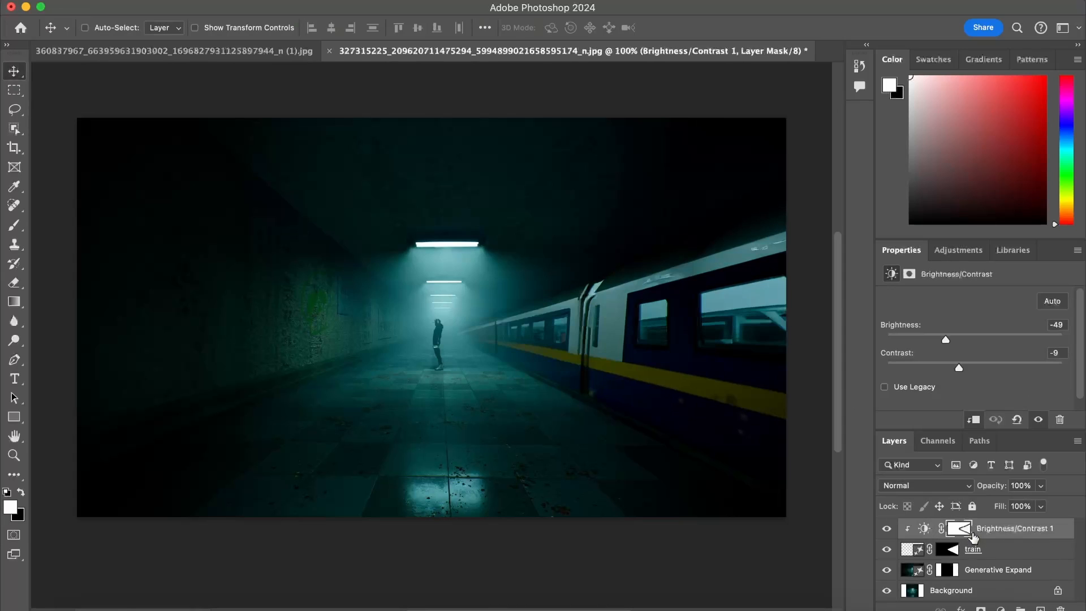
Undo the mask erasing, the Brightness/Contrast adjustment and the train generation, back to the active wall selection
key(super+z)
key(super+z)
key(super+z)
key(super+z)
key(super+z)
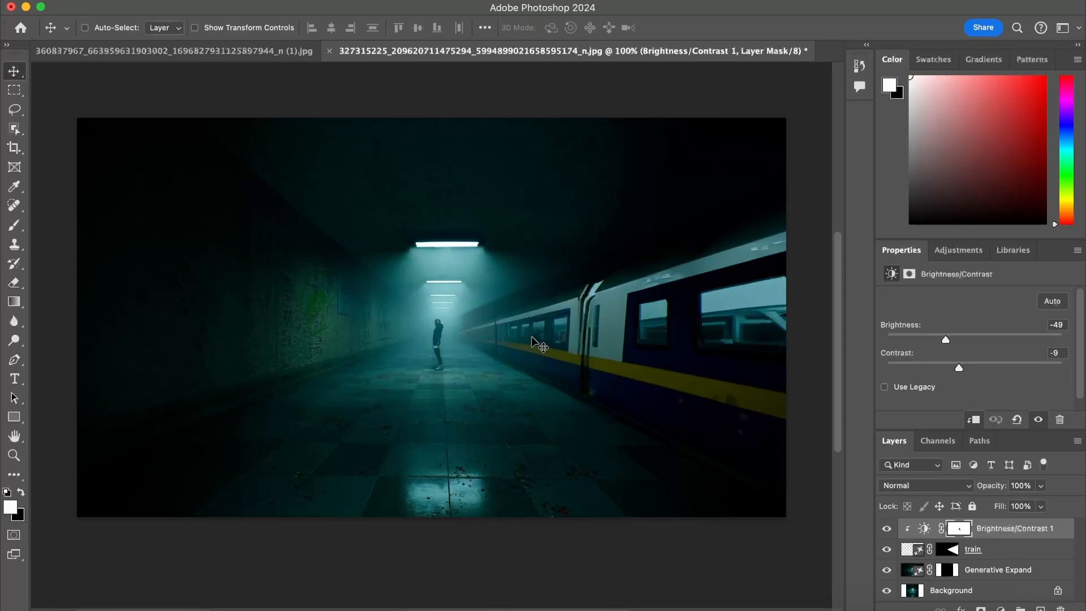
key(super+z)
key(super+z)
key(super+z)
key(super+z)
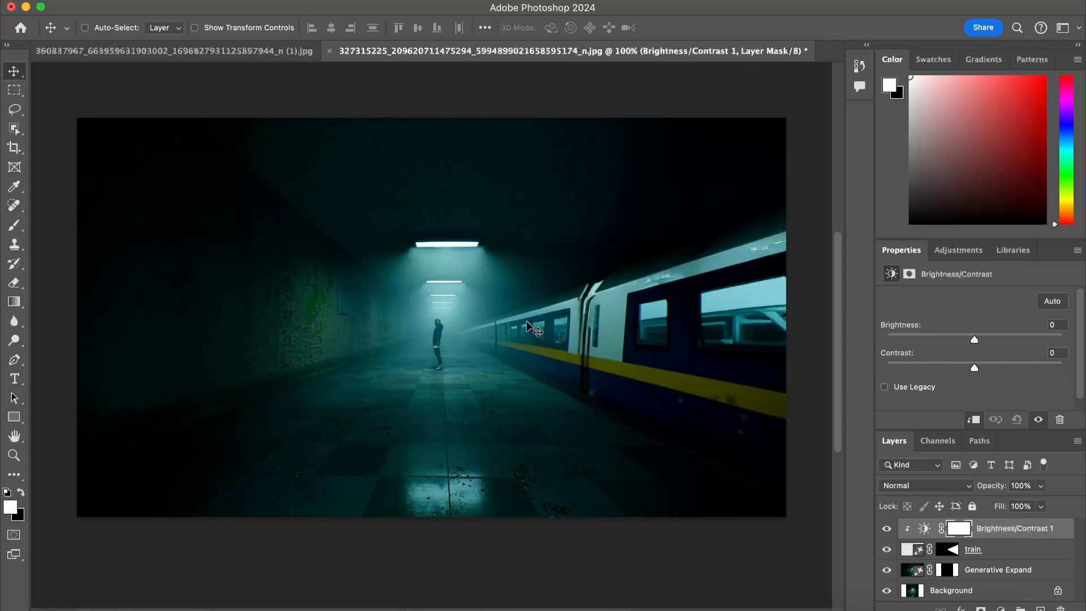
key(super+z)
key(super+z)
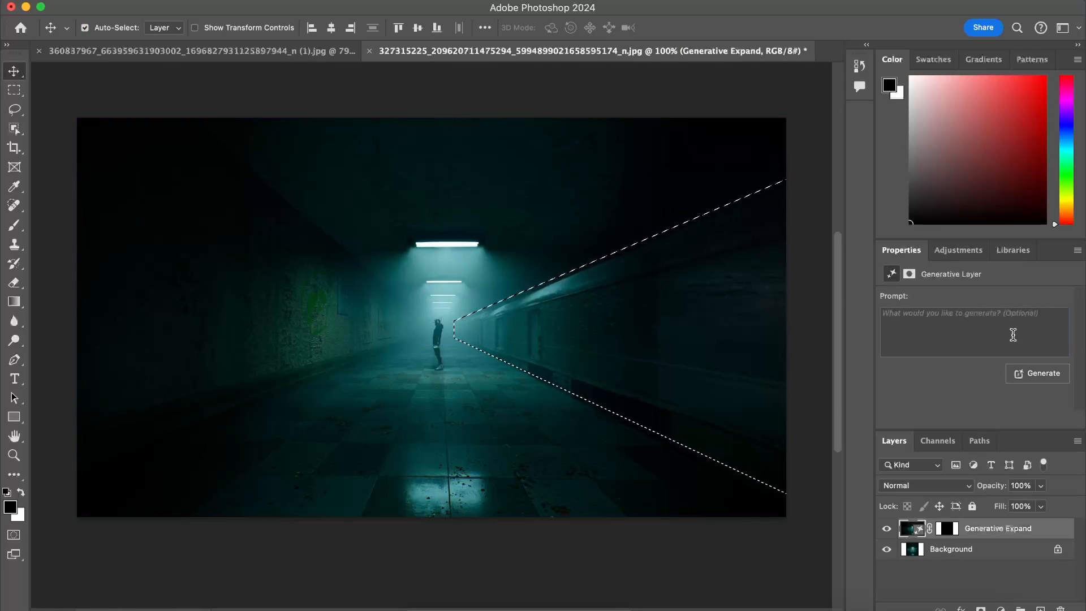
Try a Generative Fill with an empty prompt in the wall selection, compare its variations and undo the fill
click(1015, 371)
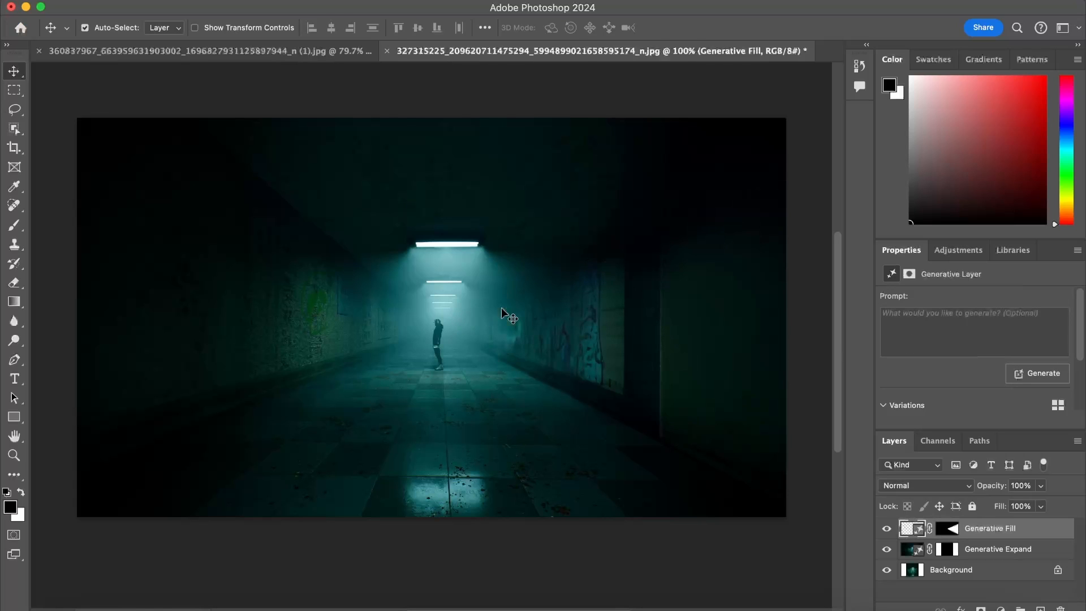
scroll(916, 380, down, 3)
click(969, 381)
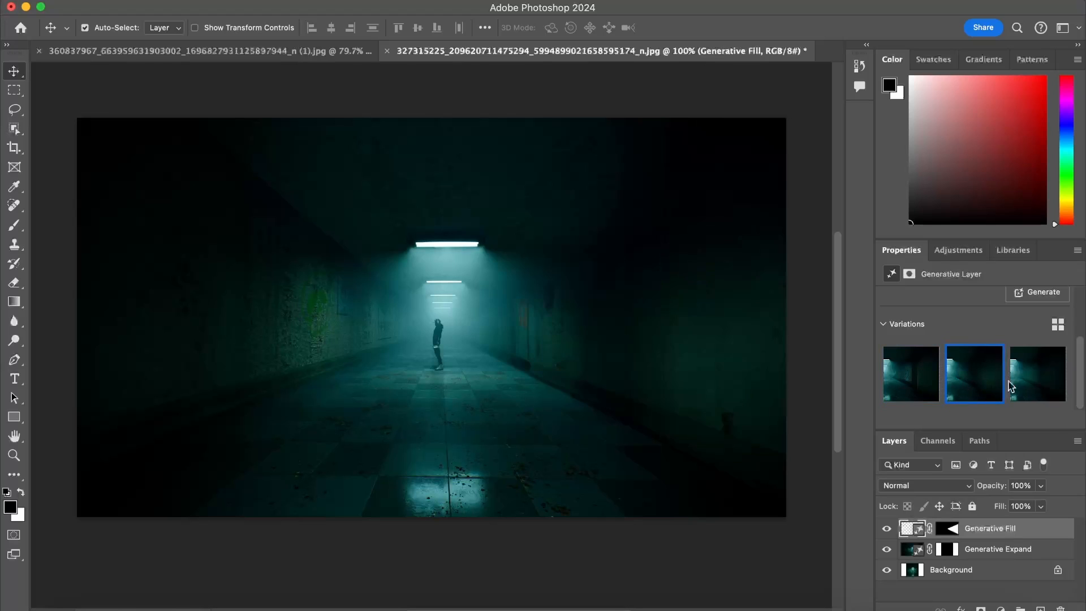
click(1042, 380)
click(986, 376)
click(1028, 390)
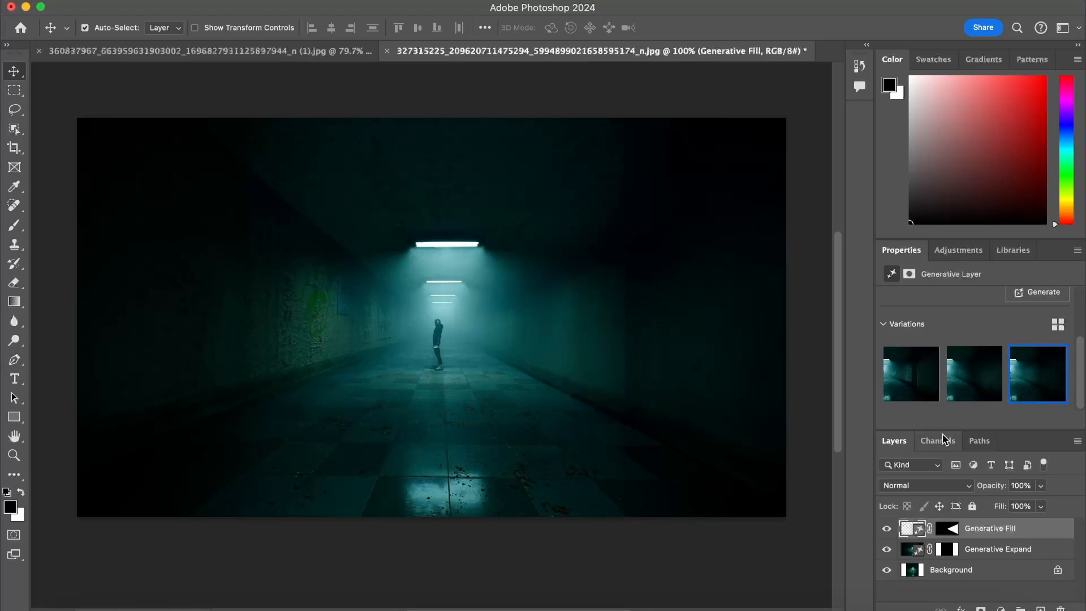
click(895, 372)
key(super+z)
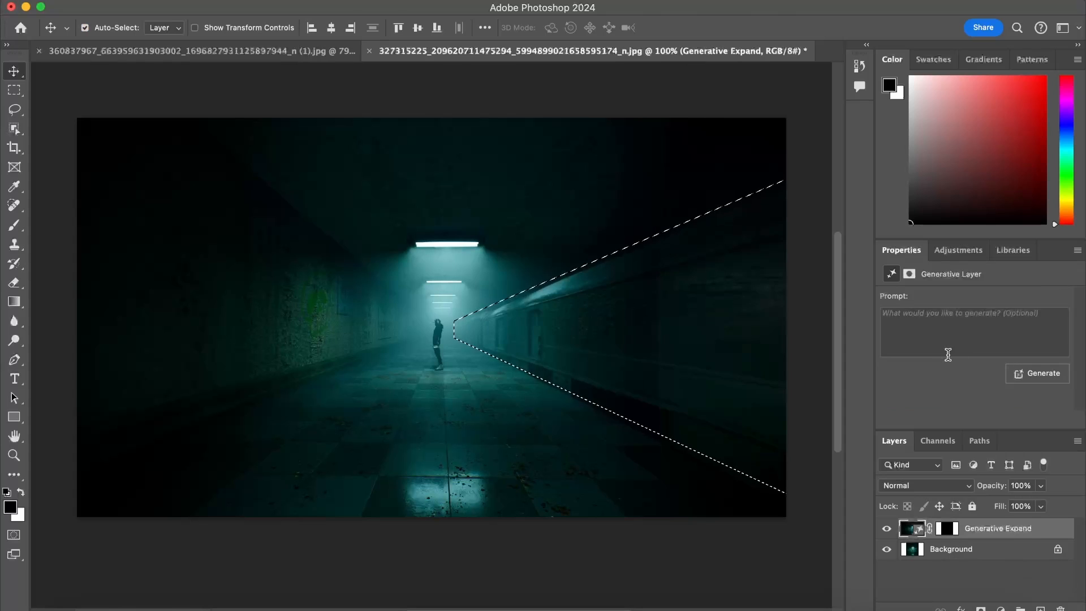
Generate a train inside the wall selection using the prompt "old train, rusty"
click(951, 336)
text(tra)
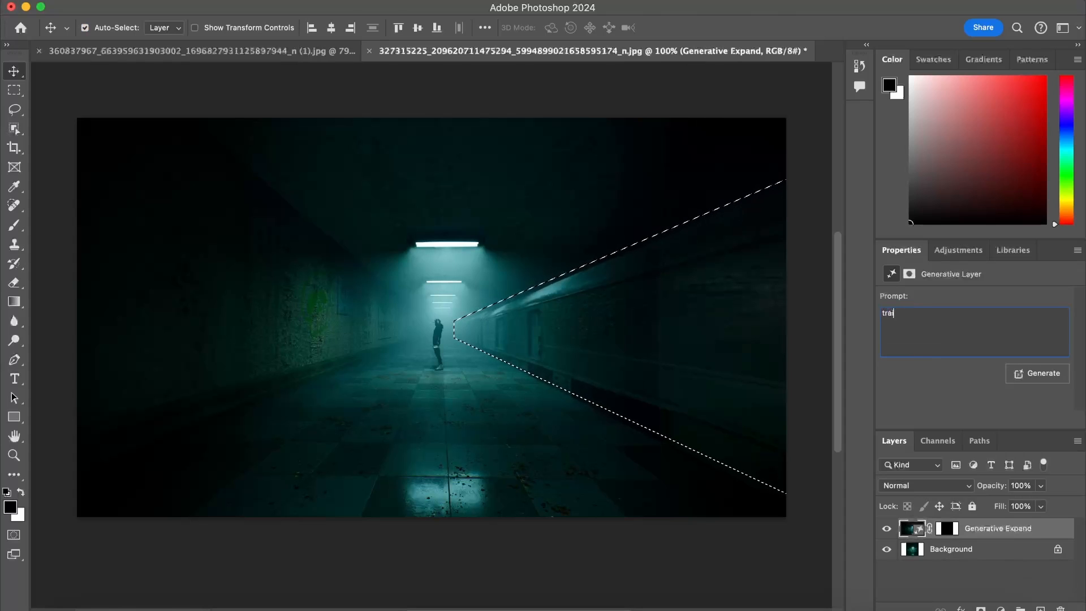
key(BackSpace)
key(BackSpace)
key(BackSpace)
text(old train)
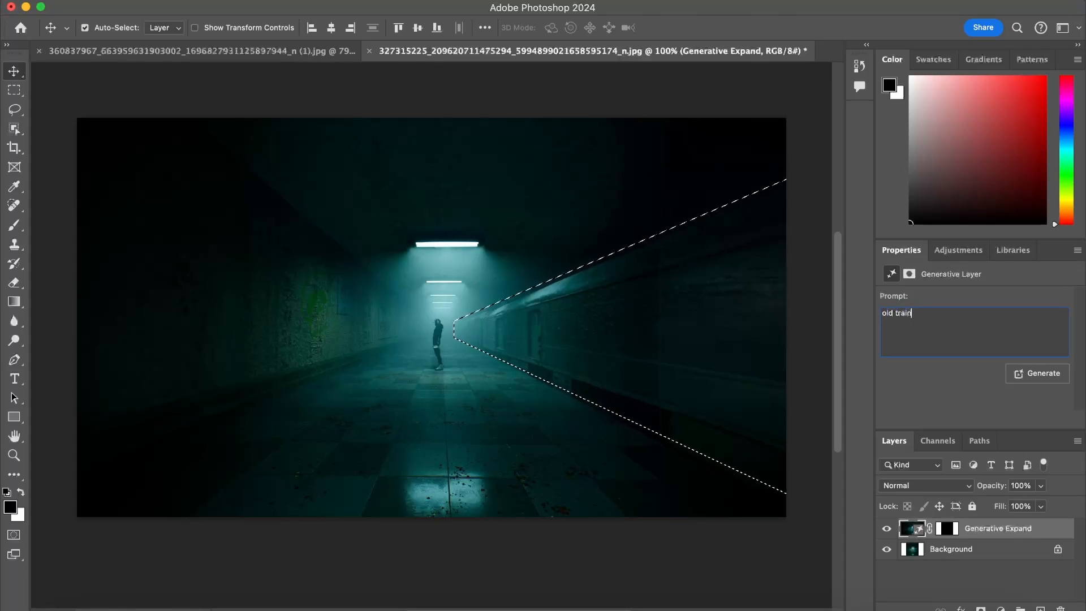
text(, rusty)
key(Return)
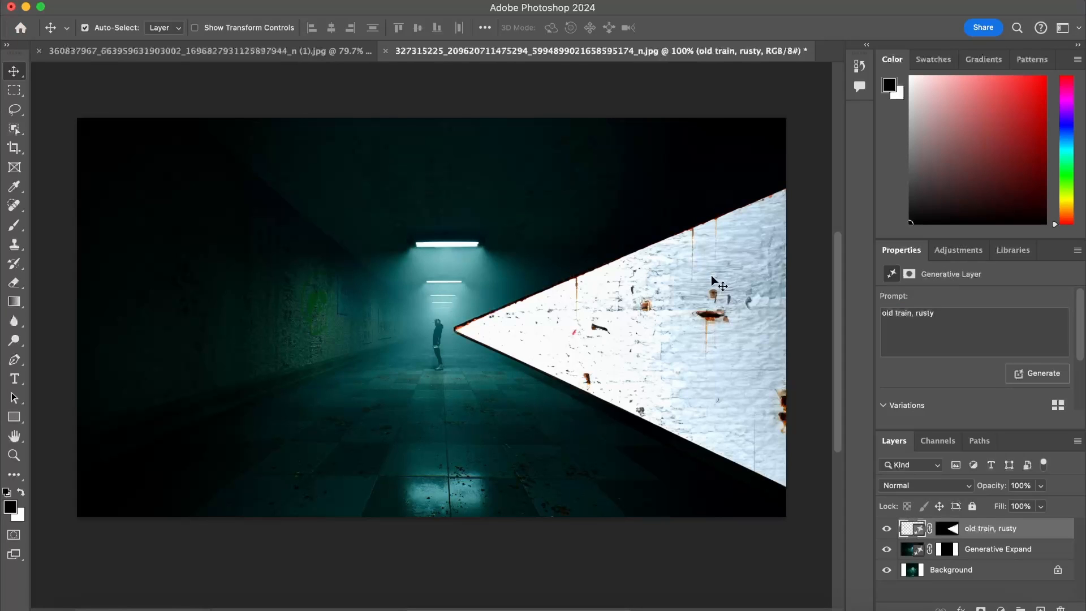
Compare the rusty train variations and choose the pale yellow train covered in rust spots
scroll(886, 351, down, 2)
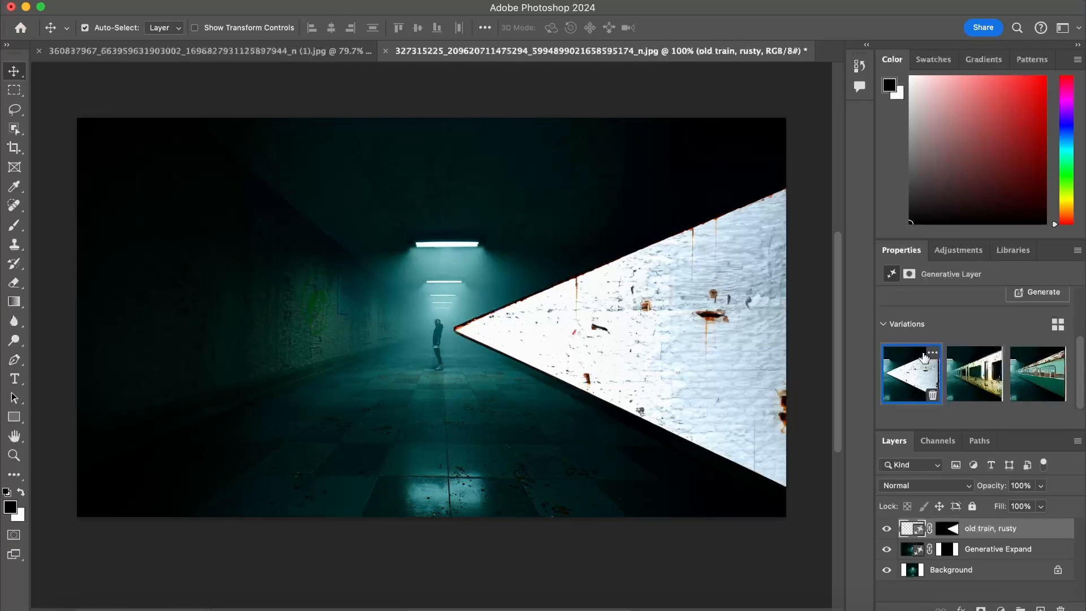
click(972, 373)
click(1047, 376)
click(972, 374)
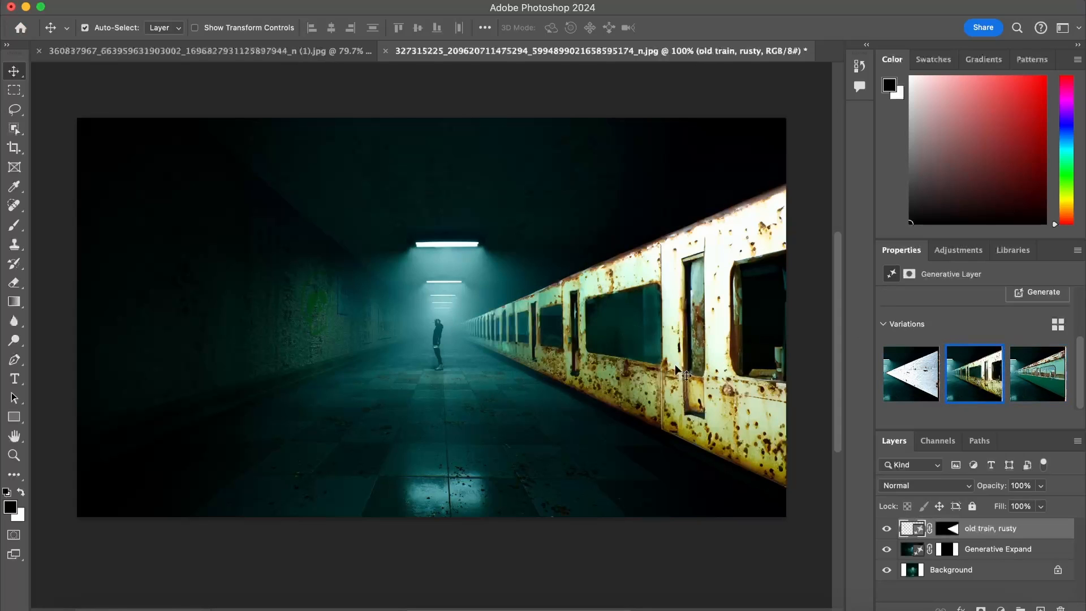
Change the train layer's prompt to "old train, dark" and generate new variations
scroll(961, 394, up, 2)
triple_click(945, 321)
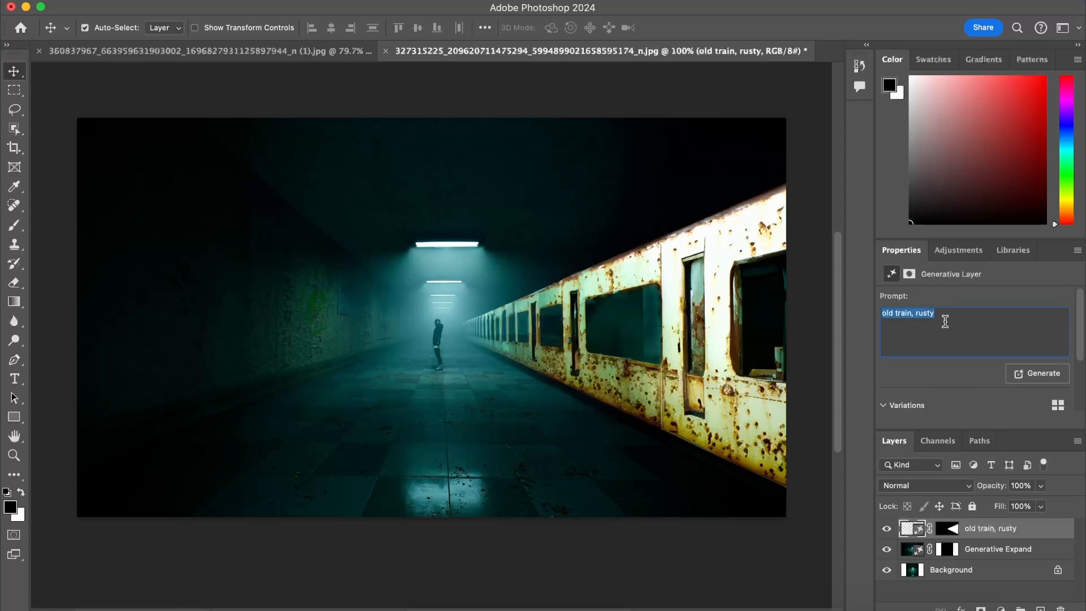
key(Right)
key(BackSpace)
key(Return)
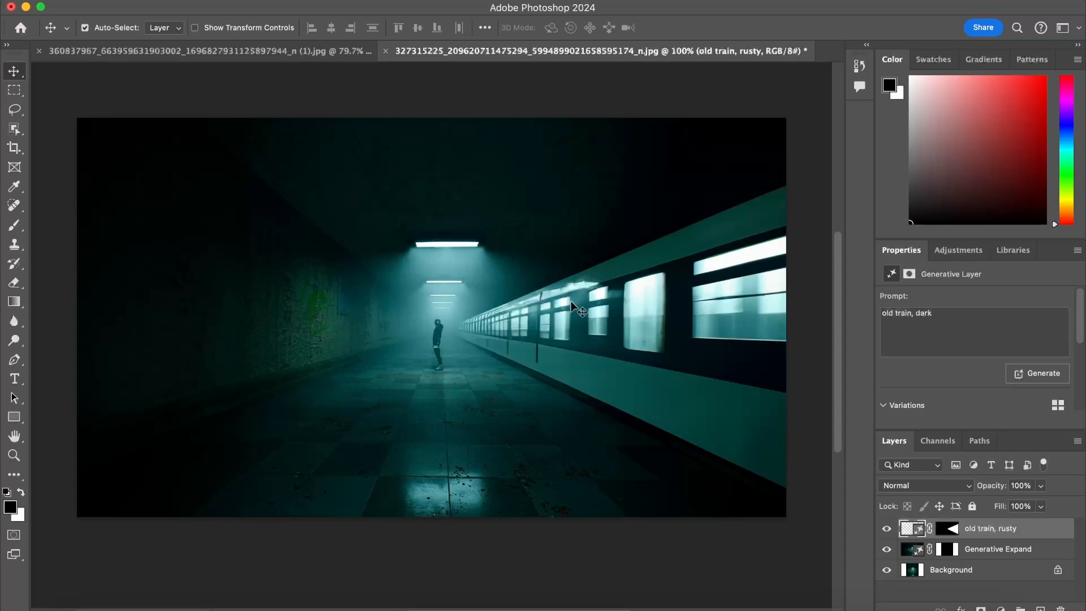
Compare the dark train variations and choose the dim train with small unlit windows
scroll(930, 362, down, 3)
click(961, 322)
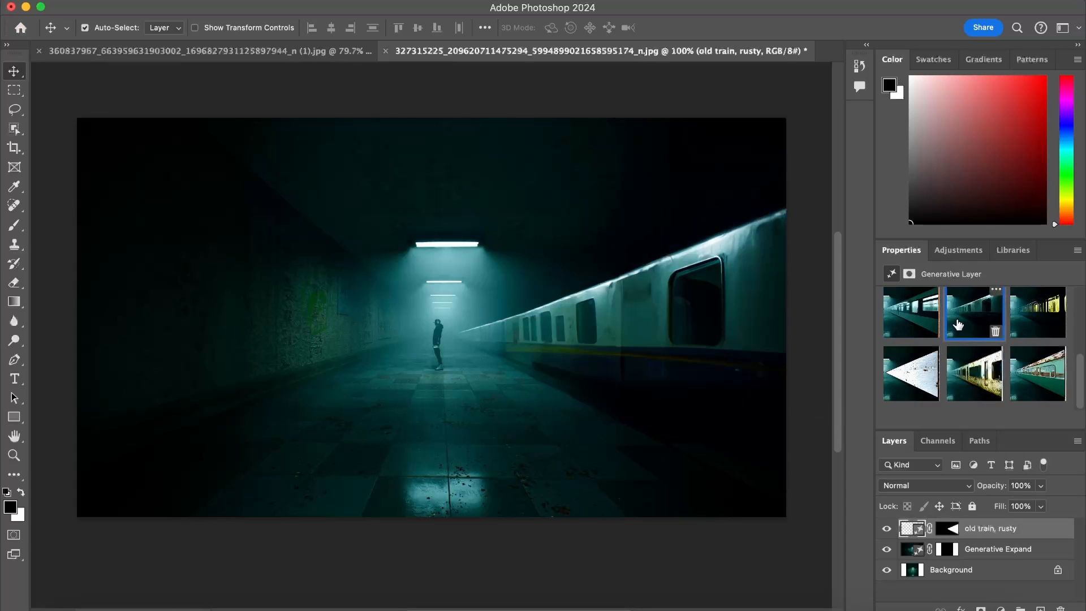
click(1038, 313)
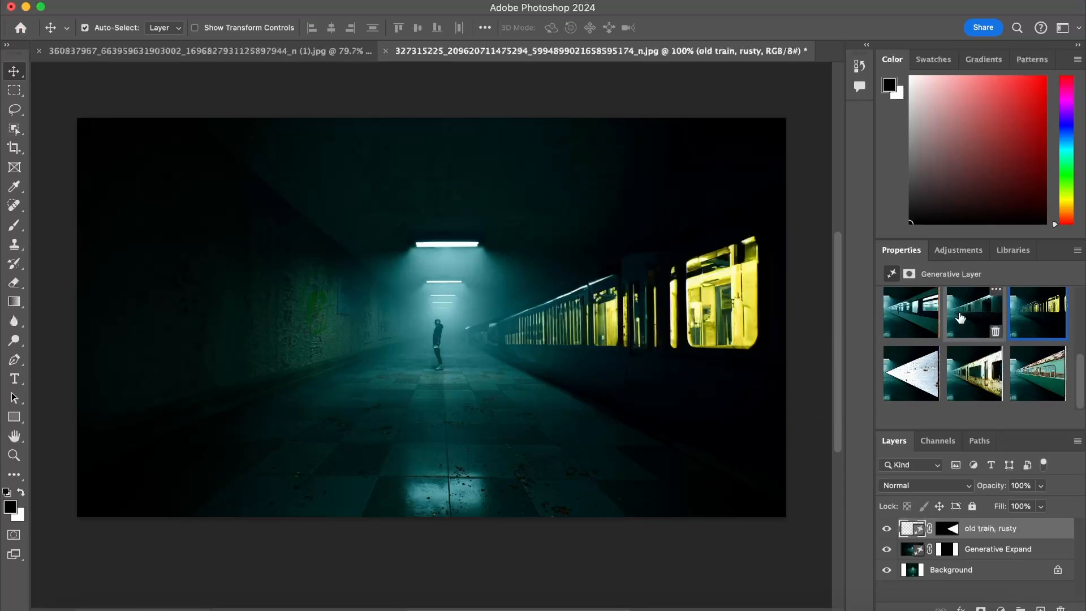
click(960, 318)
click(910, 314)
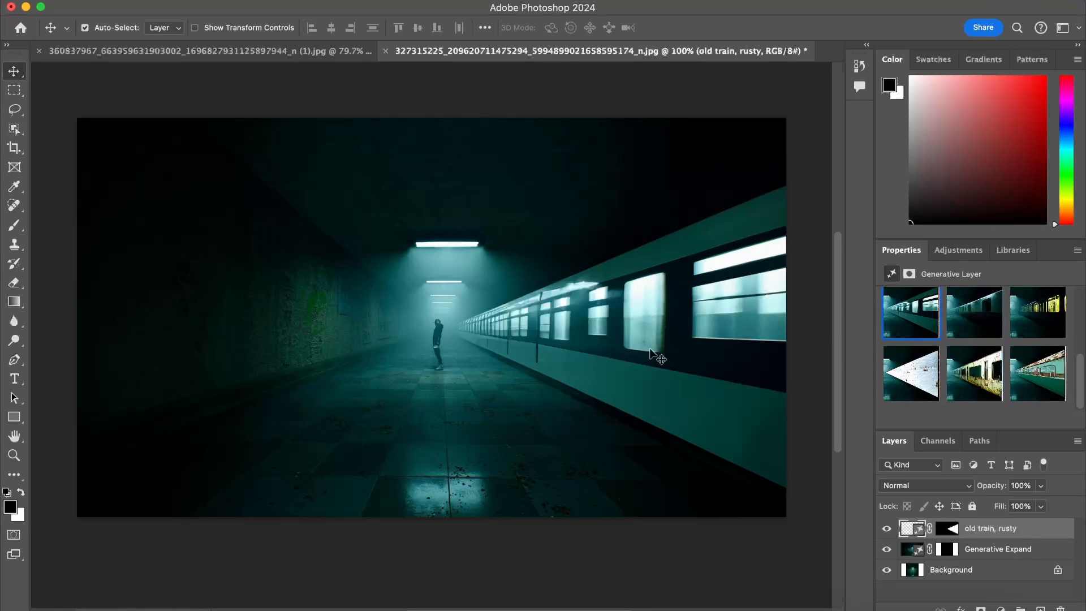
click(960, 314)
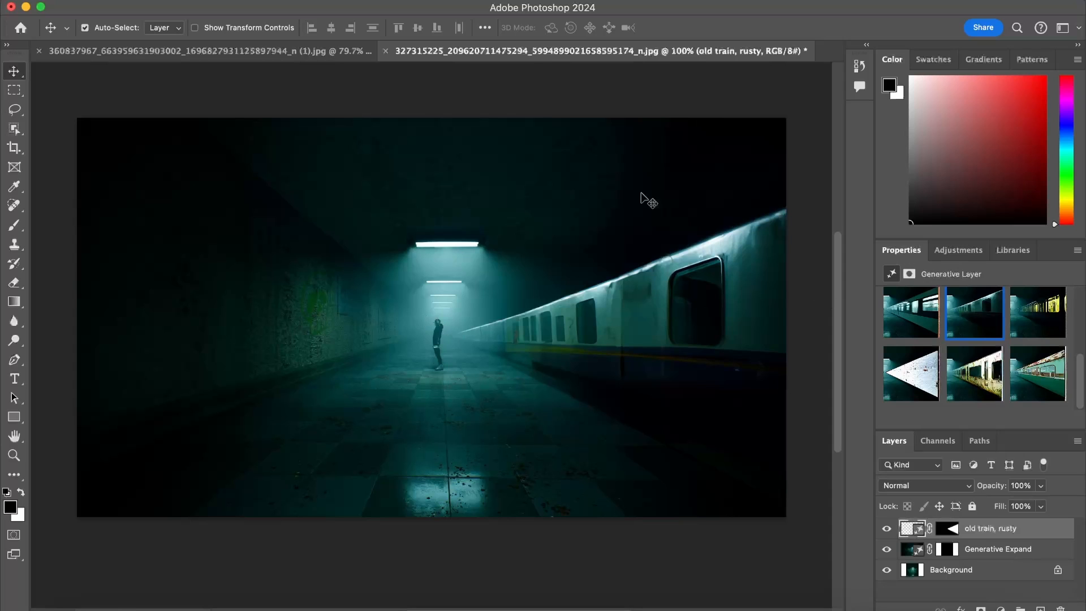
Draw a closed Pen path of straight segments loosely around the man standing in the tunnel, from shoes to cap
click(14, 359)
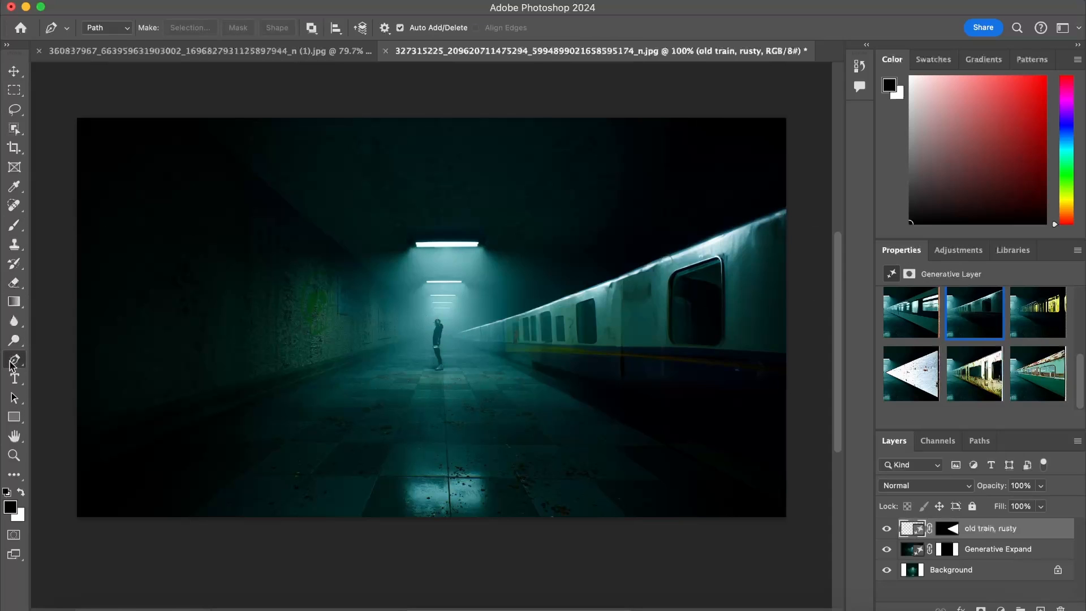
scroll(430, 379, up, 10)
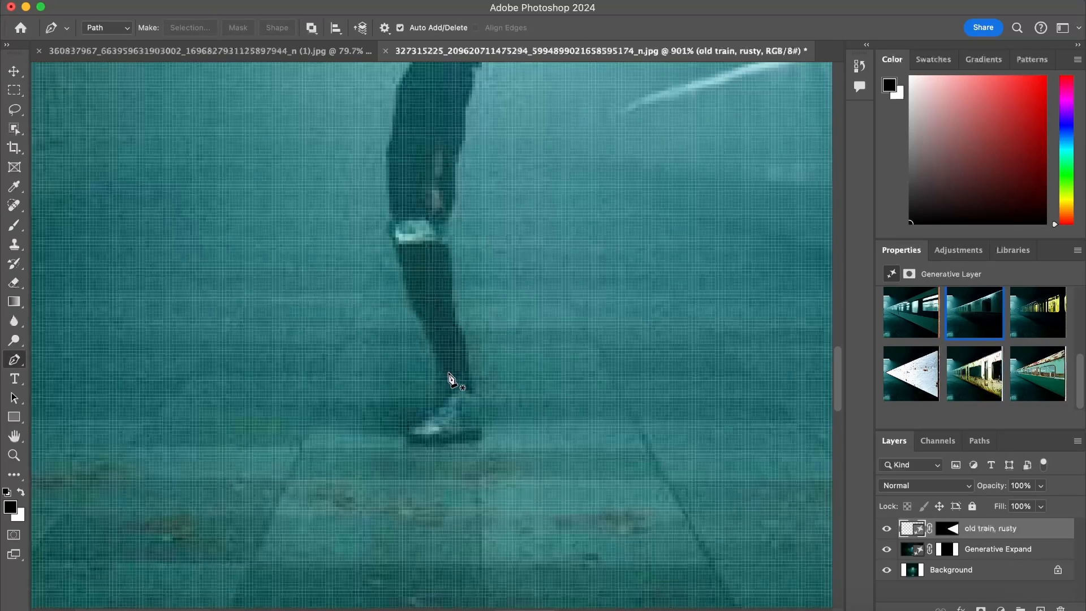
click(404, 447)
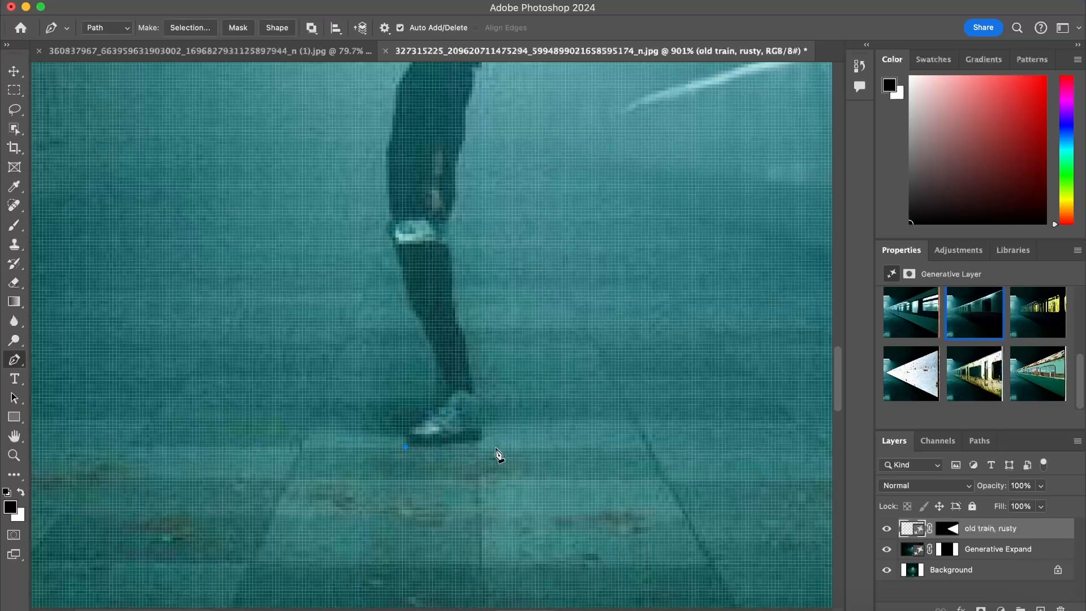
scroll(485, 359, up, 3)
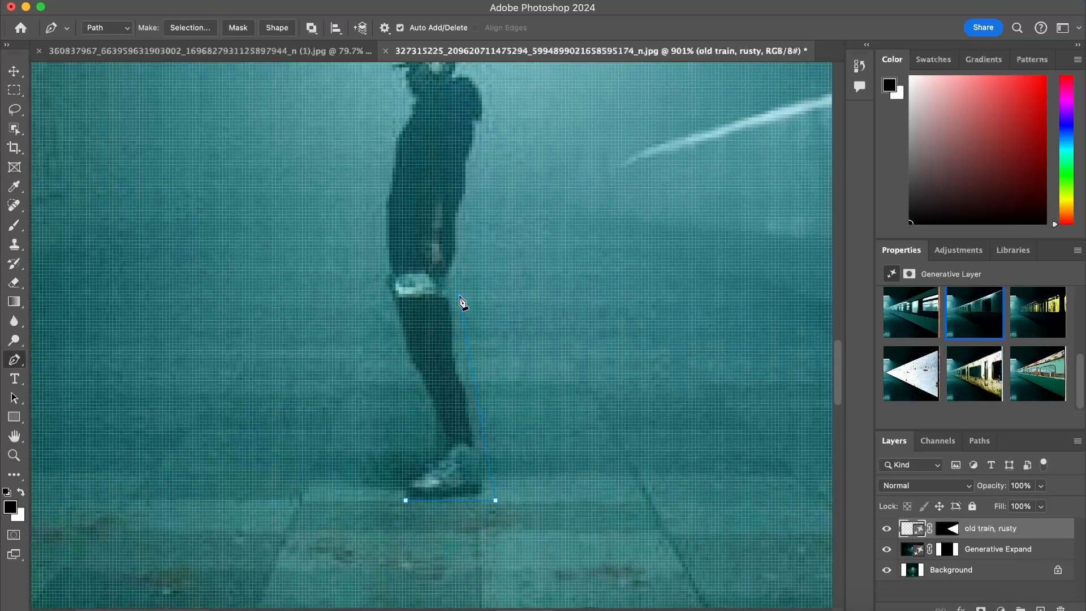
scroll(460, 303, up, 4)
click(492, 175)
scroll(490, 186, up, 3)
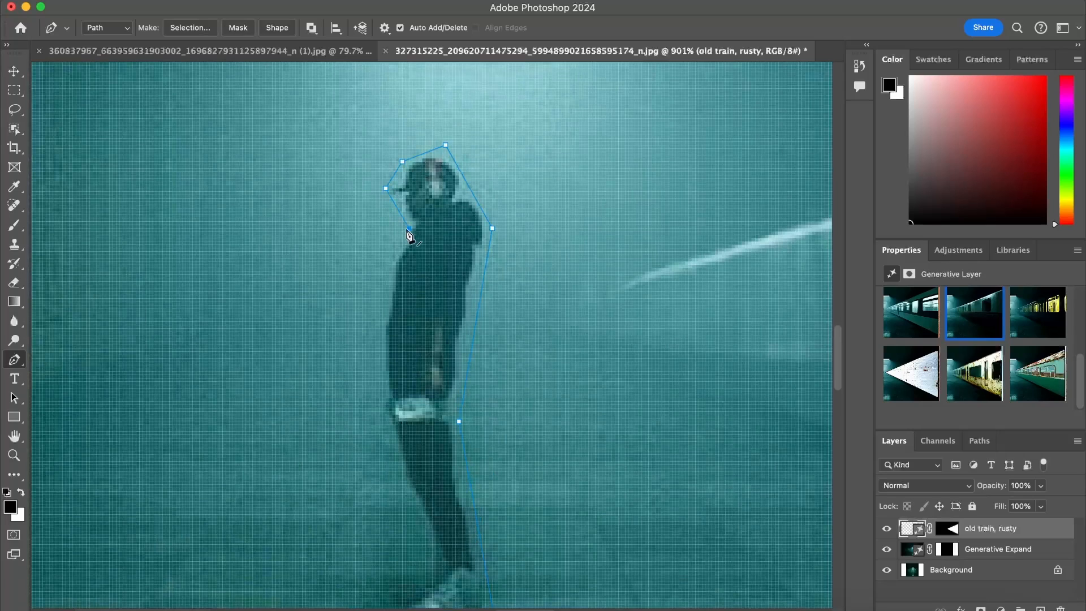
click(382, 341)
scroll(379, 368, down, 2)
scroll(386, 384, down, 3)
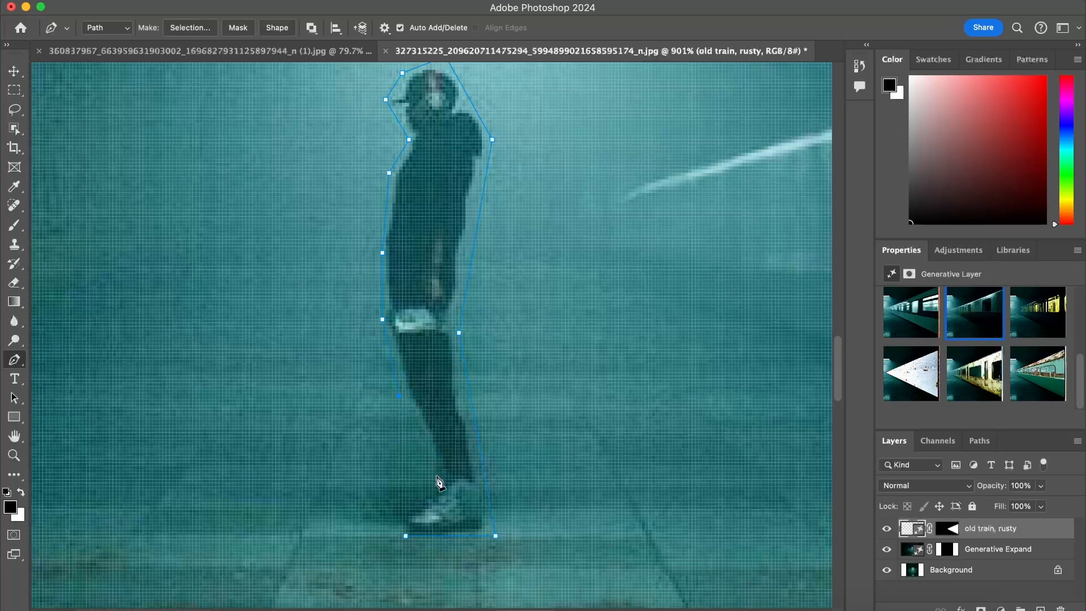
click(404, 535)
Convert the path around the man into a new anti-aliased selection with a feather radius of 0 pixels
right_click(448, 509)
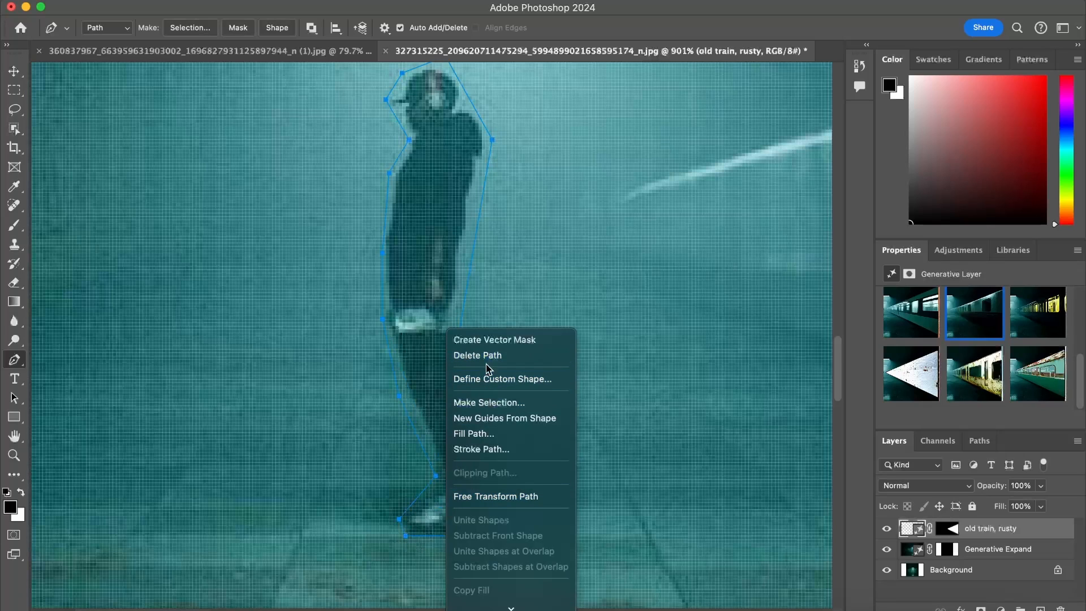
click(474, 403)
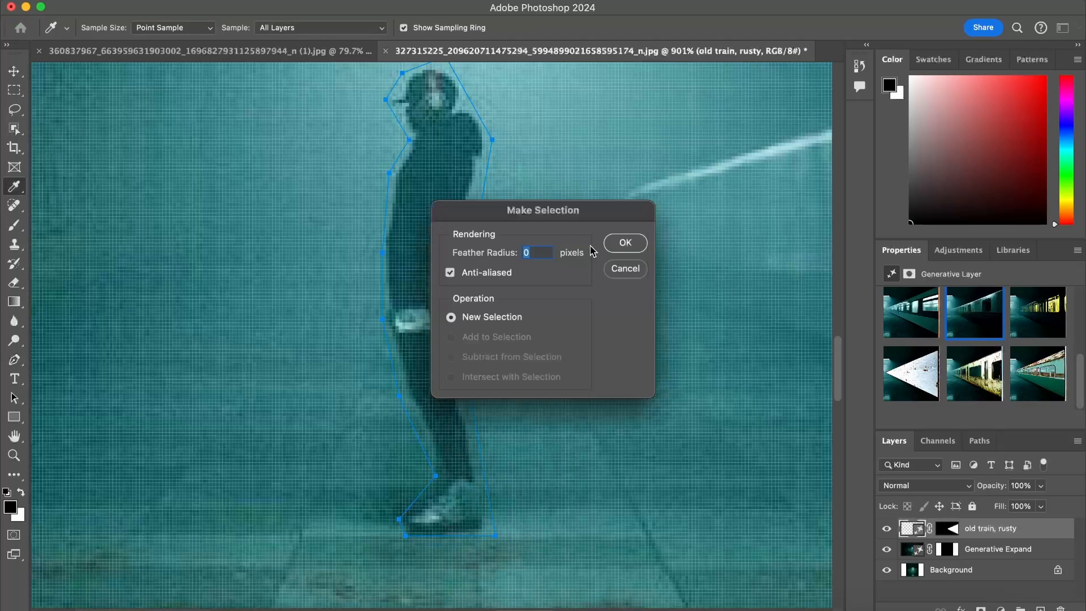
click(625, 242)
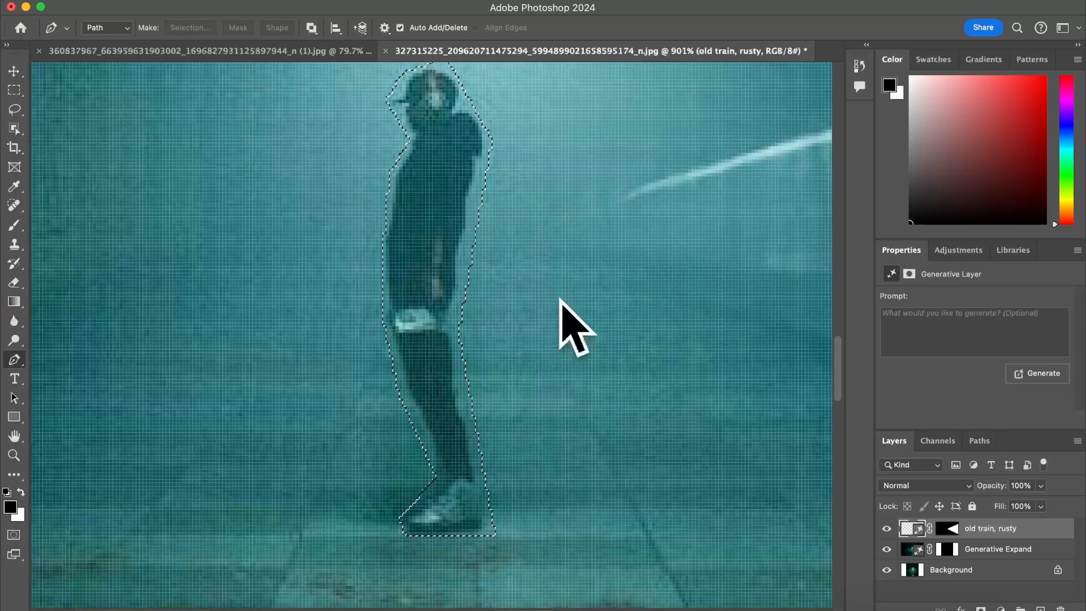
Try replacing the selected figure by generating content from the prompt "a man, side pose"
click(980, 312)
text(a )
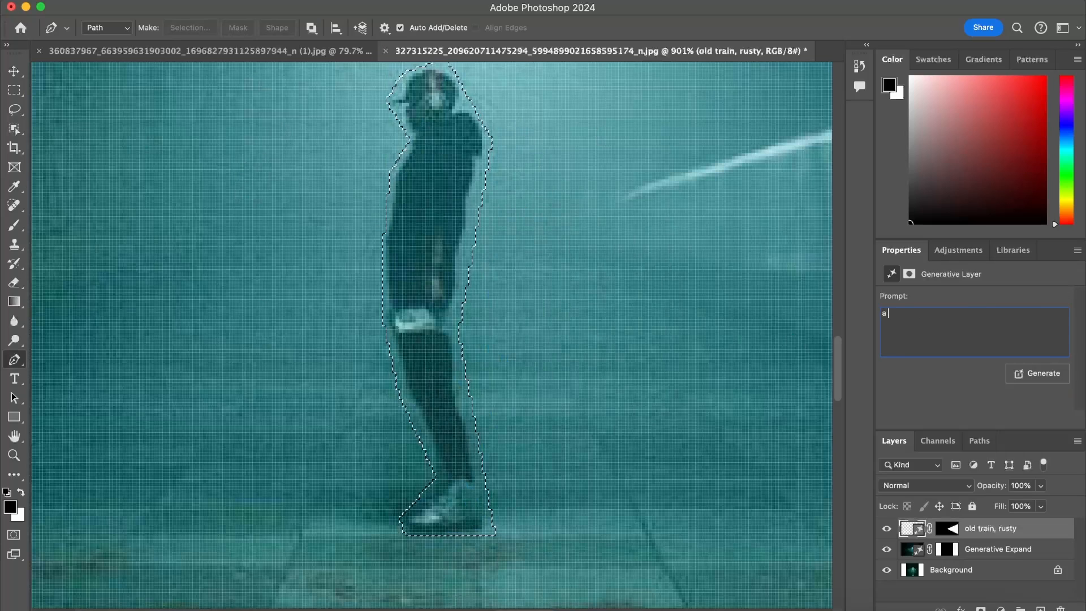
text(man, side)
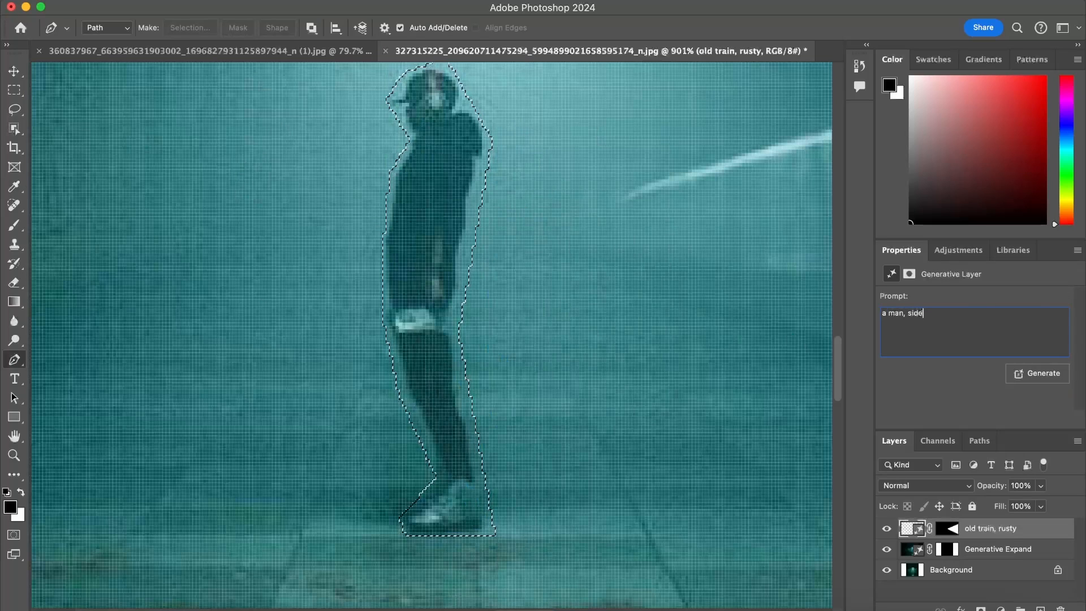
text( pose)
key(Return)
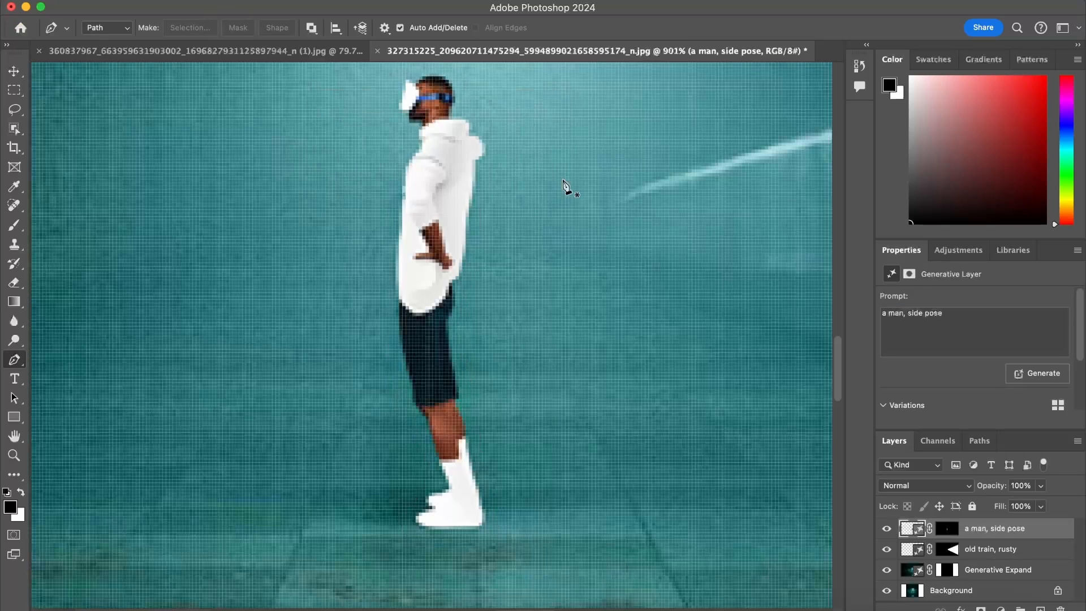
Compare the three generated man variations and choose the one in the white hoodie and dark shorts
scroll(531, 296, up, 2)
scroll(934, 404, down, 2)
scroll(936, 404, down, 2)
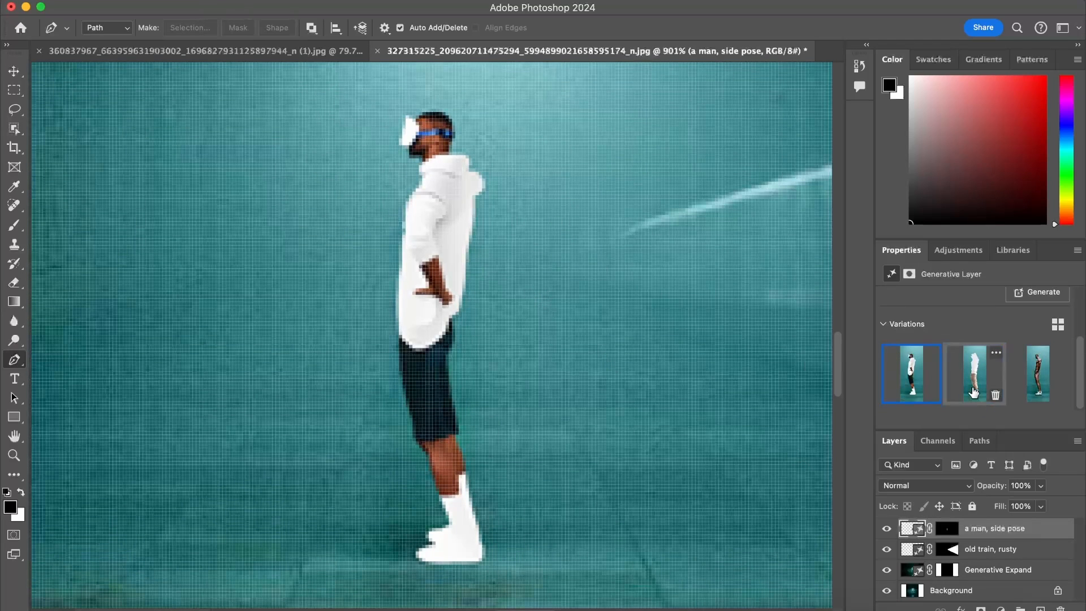
click(974, 373)
click(1037, 373)
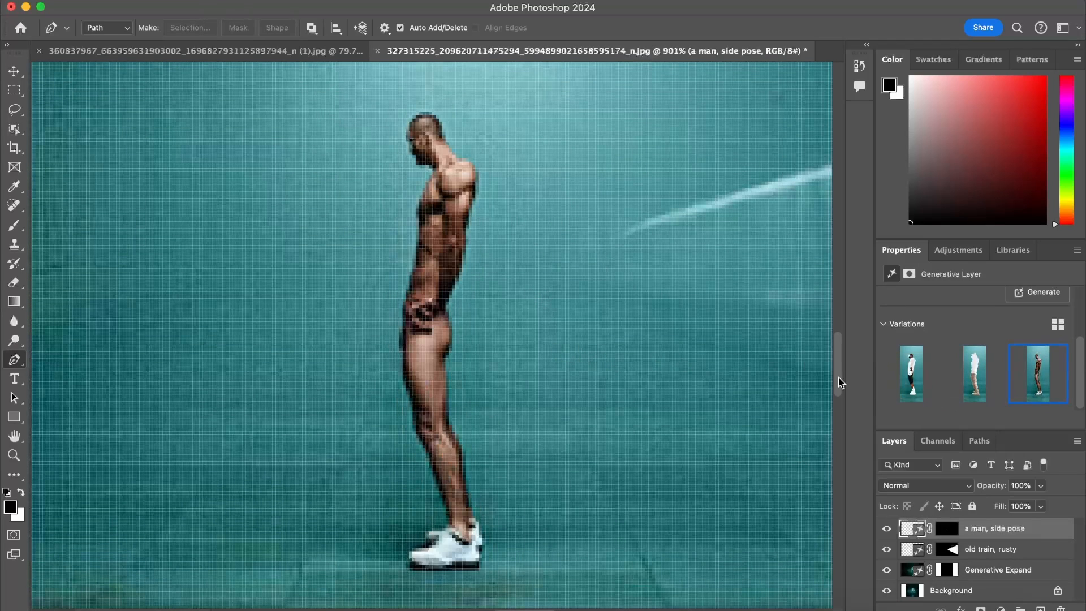
click(899, 385)
Check the generated man against the whole tunnel image, and undo the generation to bring back the selection around the figure
scroll(516, 332, down, 10)
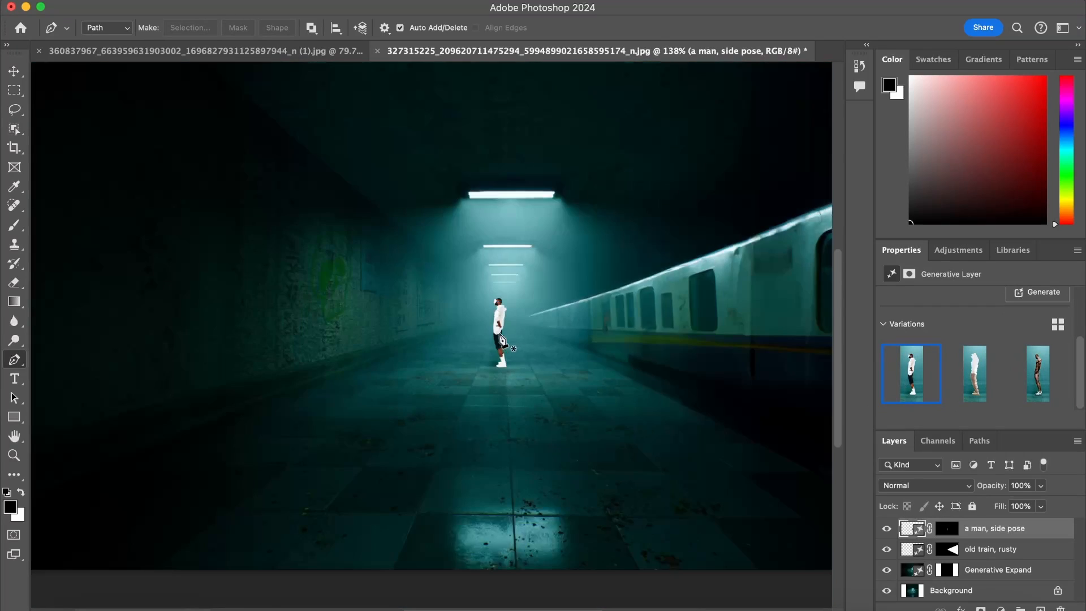
scroll(581, 345, up, 3)
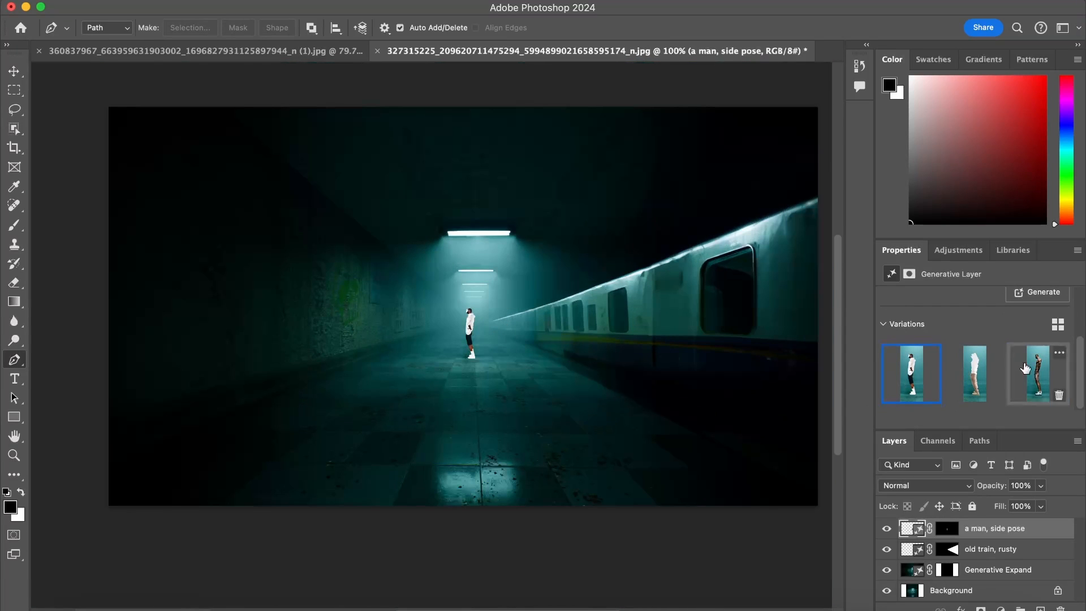
scroll(956, 464, up, 5)
scroll(654, 416, down, 10)
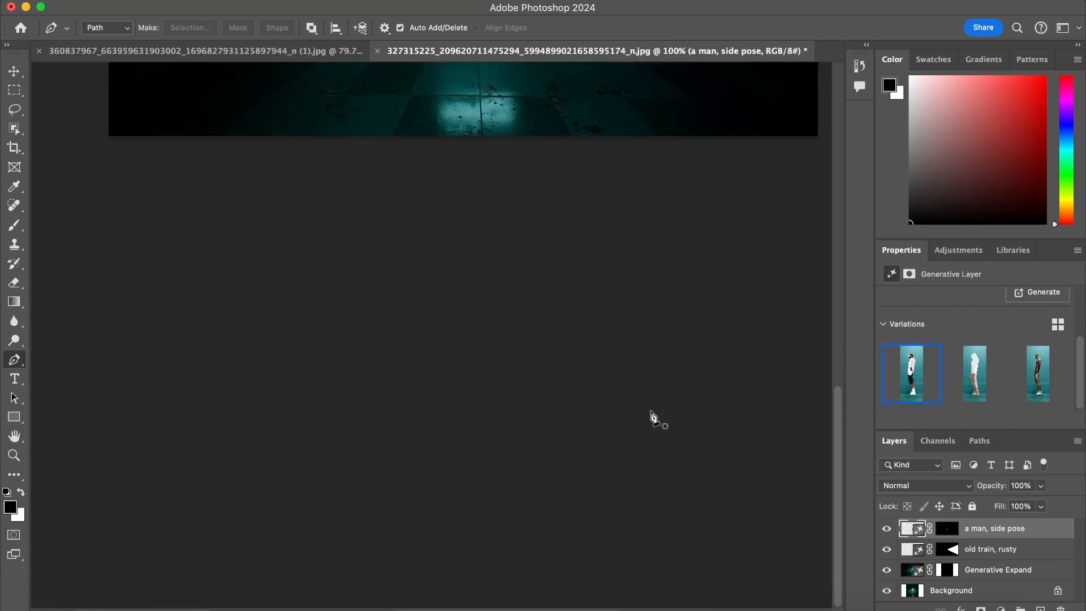
scroll(650, 413, up, 4)
key(Delete)
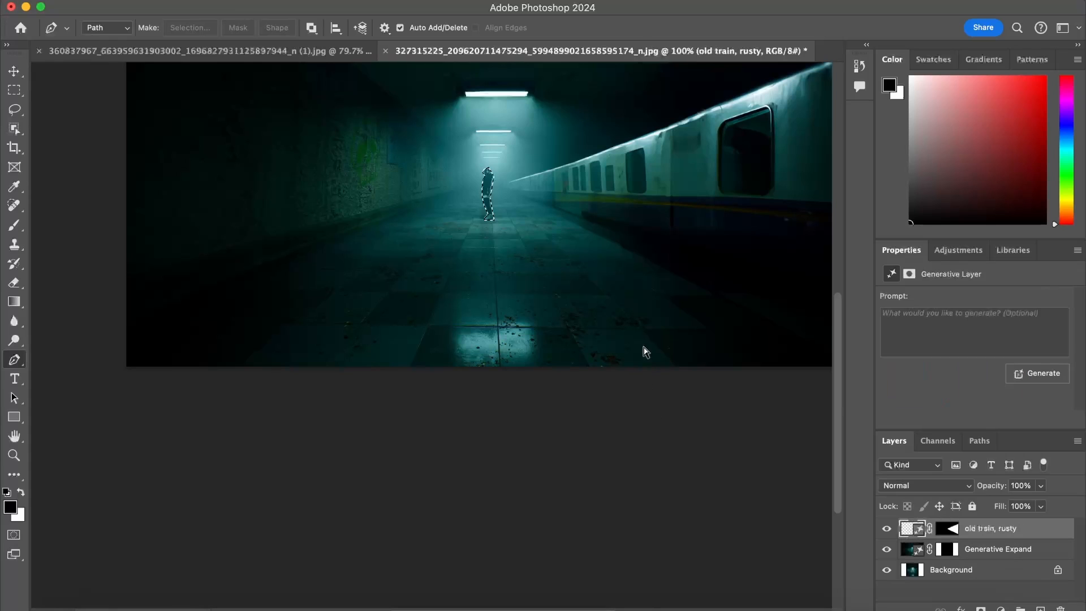
Remove the man from the tunnel by running Generative Fill on the selection with an empty prompt
scroll(622, 315, up, 2)
click(1053, 375)
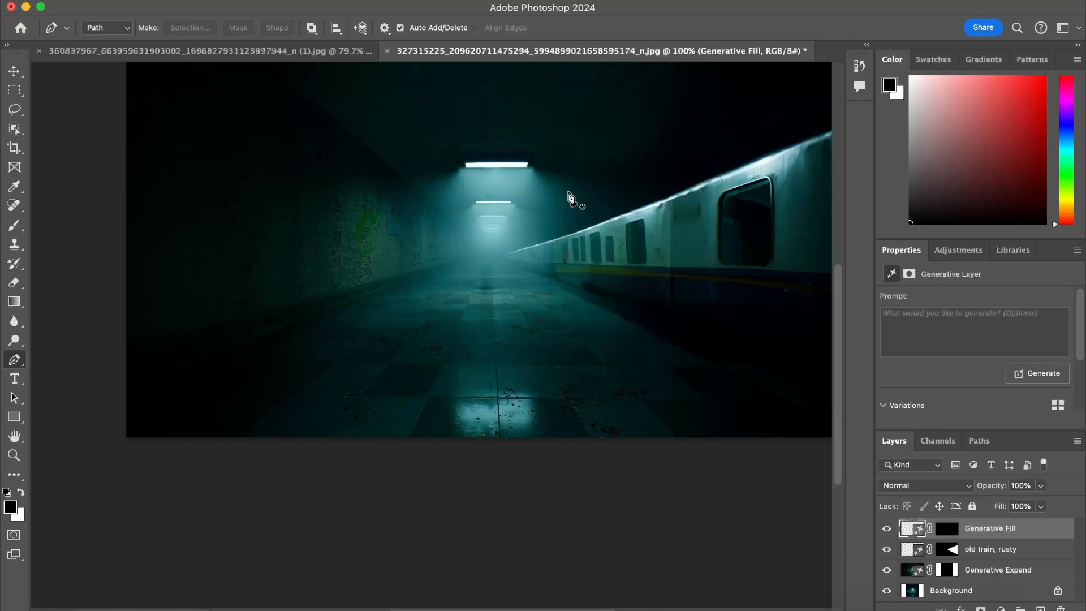
scroll(540, 245, up, 5)
scroll(537, 247, down, 5)
scroll(536, 249, up, 2)
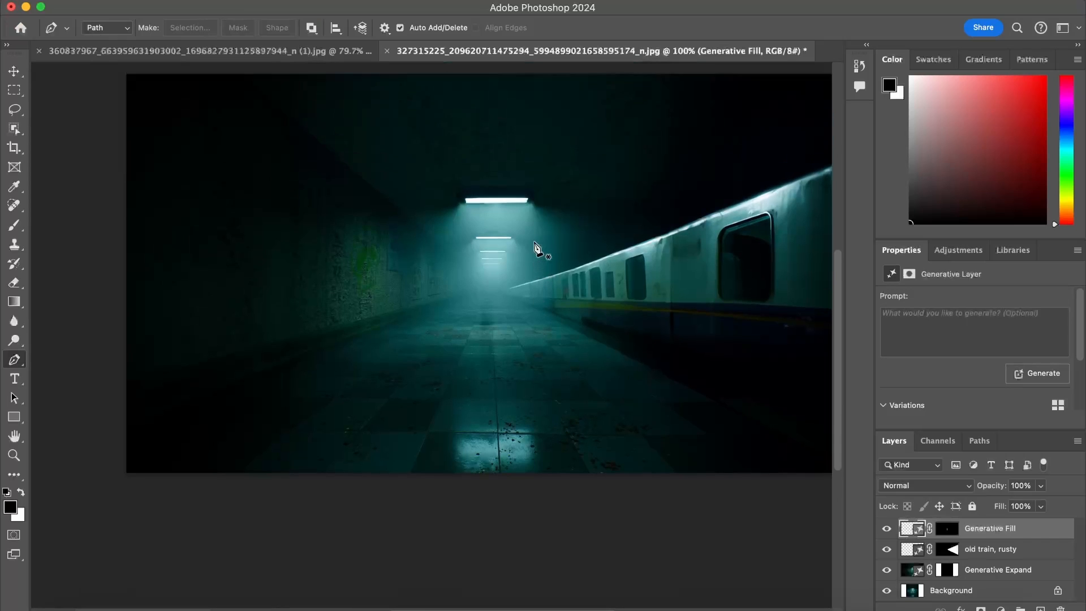
Open the coffee beans jar image from the desktop and widen it on both sides to 16 : 9 using Generative Expand without a prompt
click(25, 8)
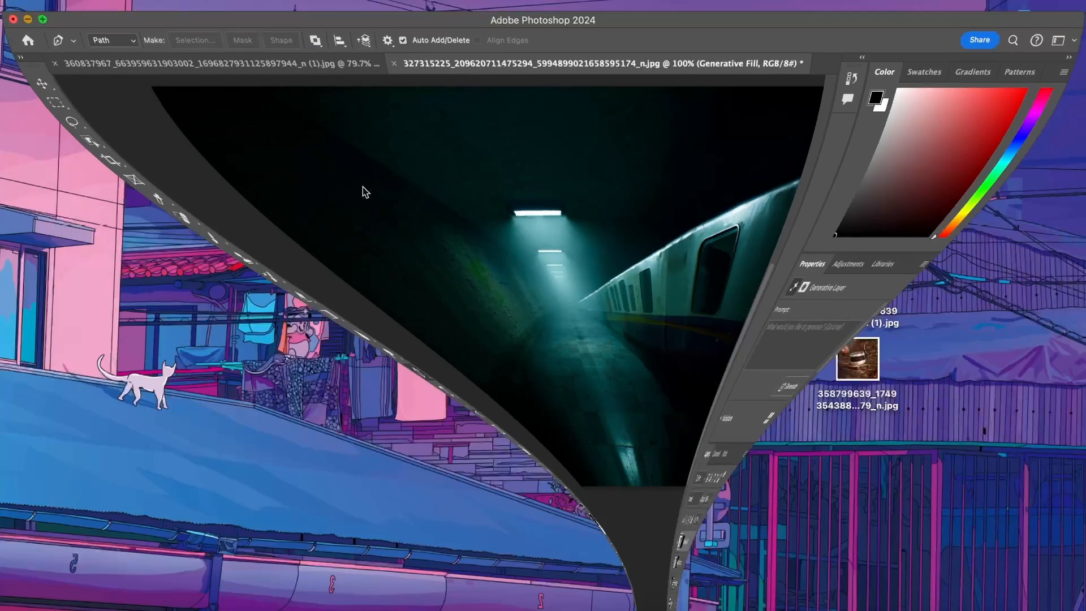
drag(853, 363, 828, 52)
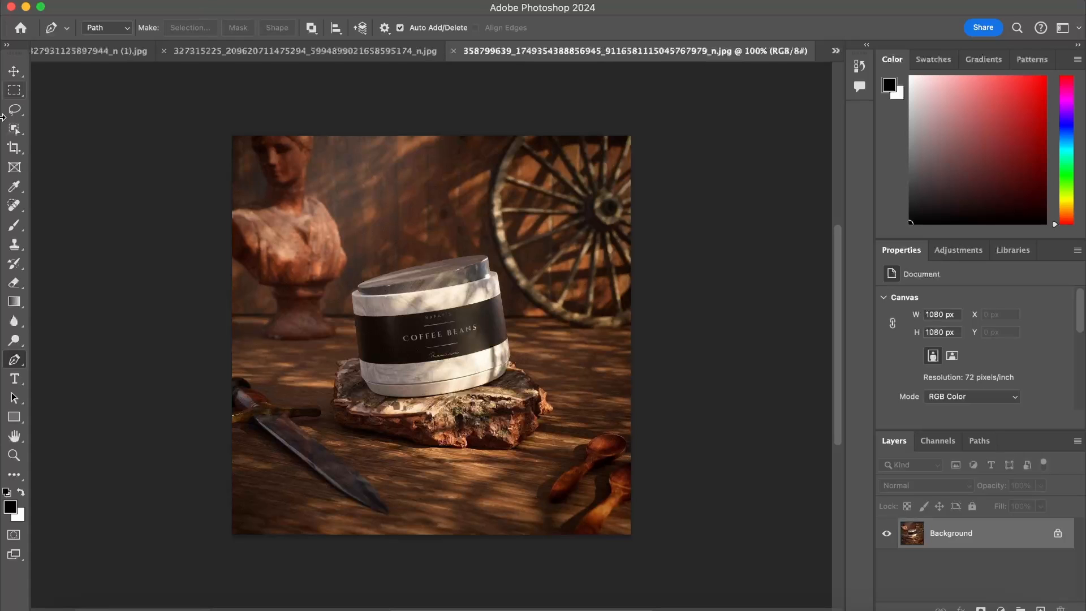
click(15, 147)
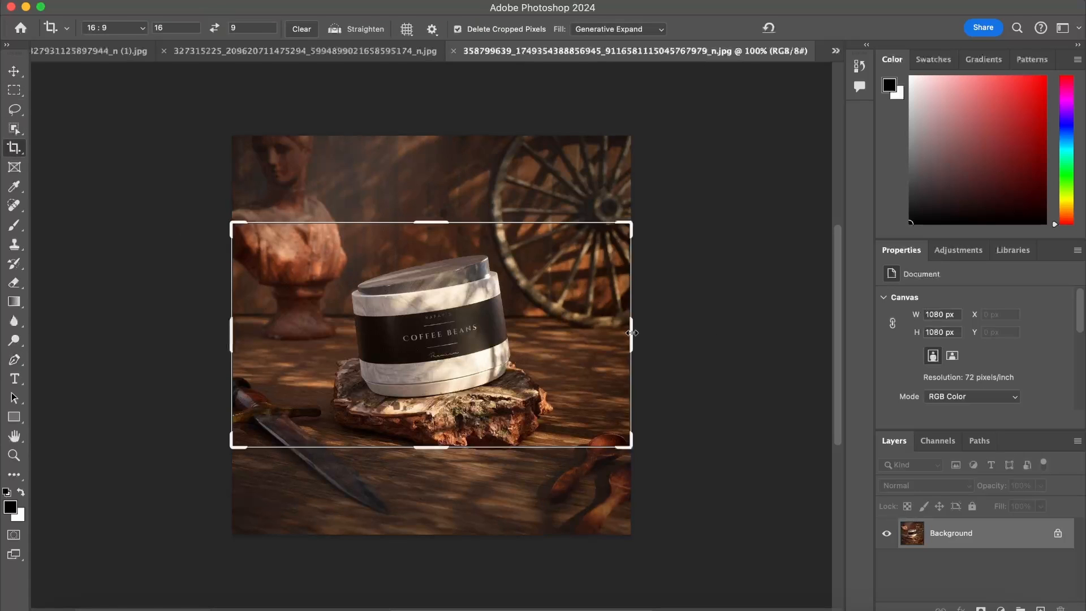
drag(631, 333, 787, 334)
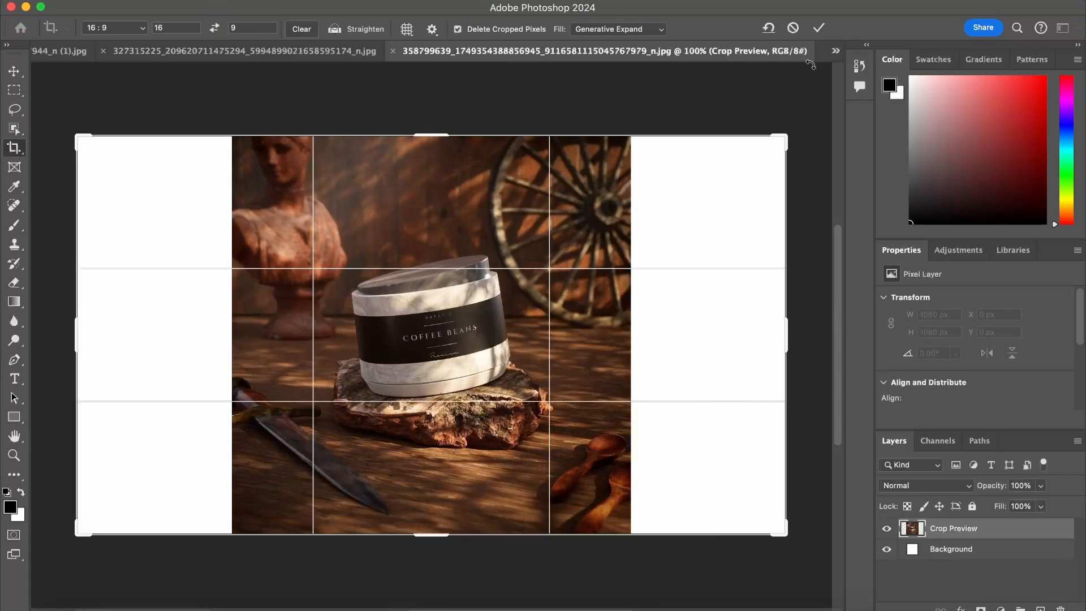
click(818, 28)
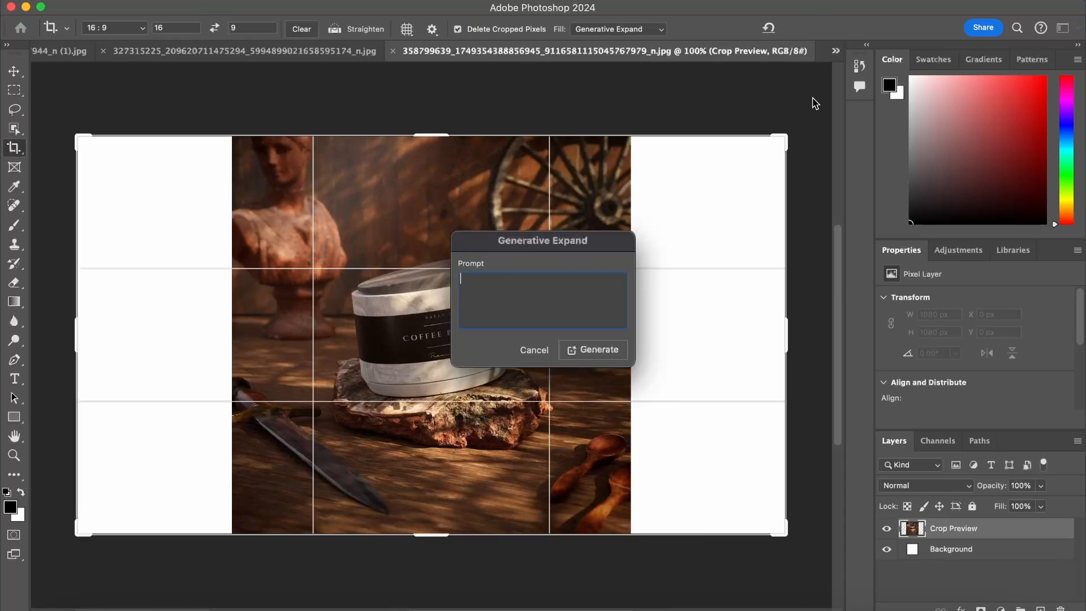
key(Return)
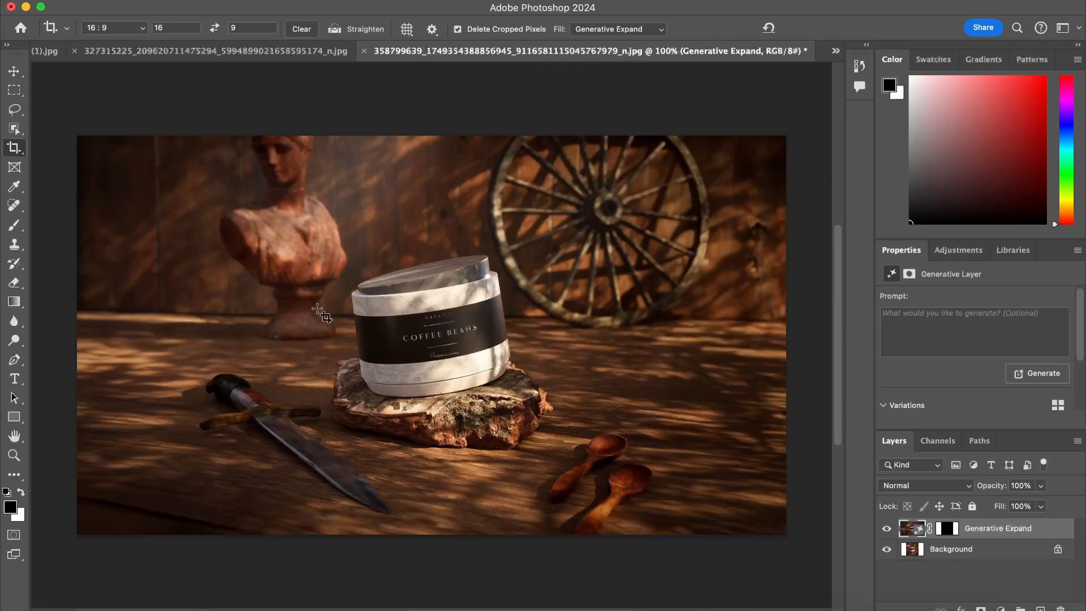
Toggle the Generative Expand layer's visibility to compare the coffee jar image before and after the expansion
click(888, 530)
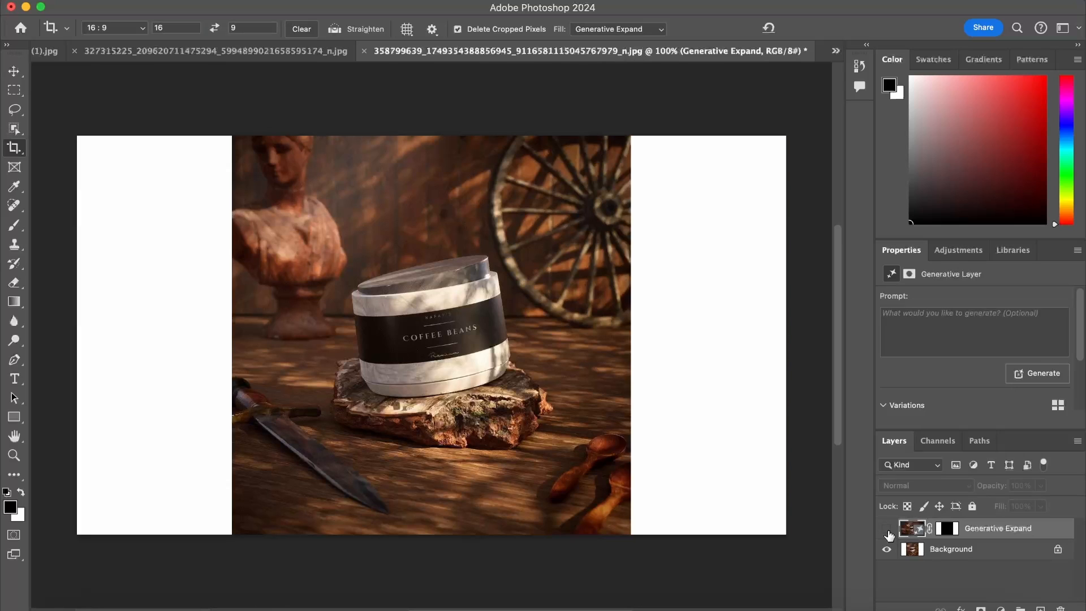
click(887, 530)
click(887, 530)
click(887, 530)
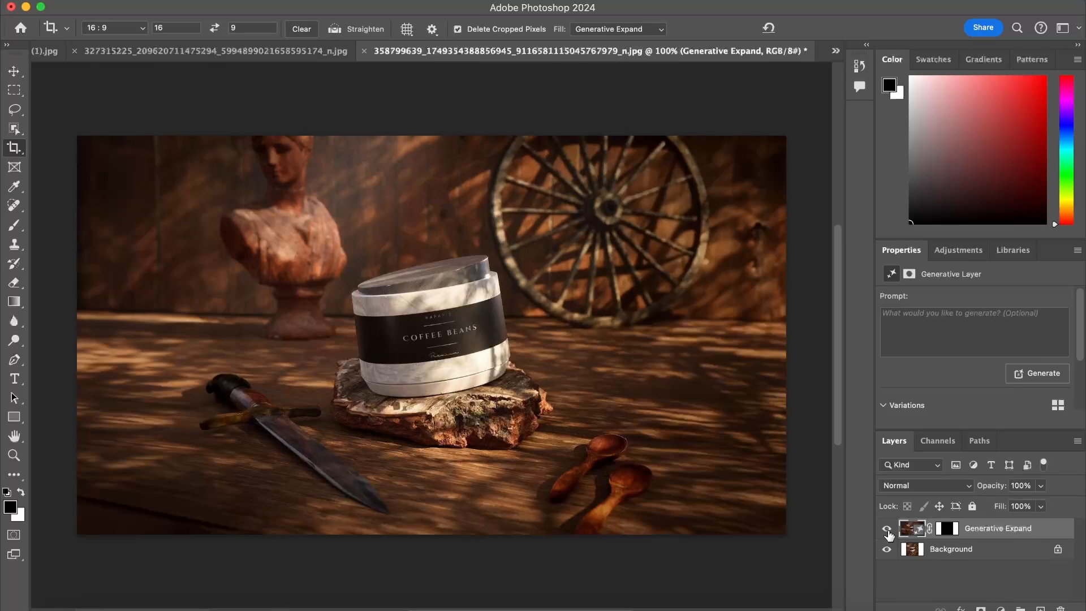
Compare the three expansion variations of the coffee jar image and choose the second one, with the darker wooden background
scroll(933, 375, down, 3)
click(987, 378)
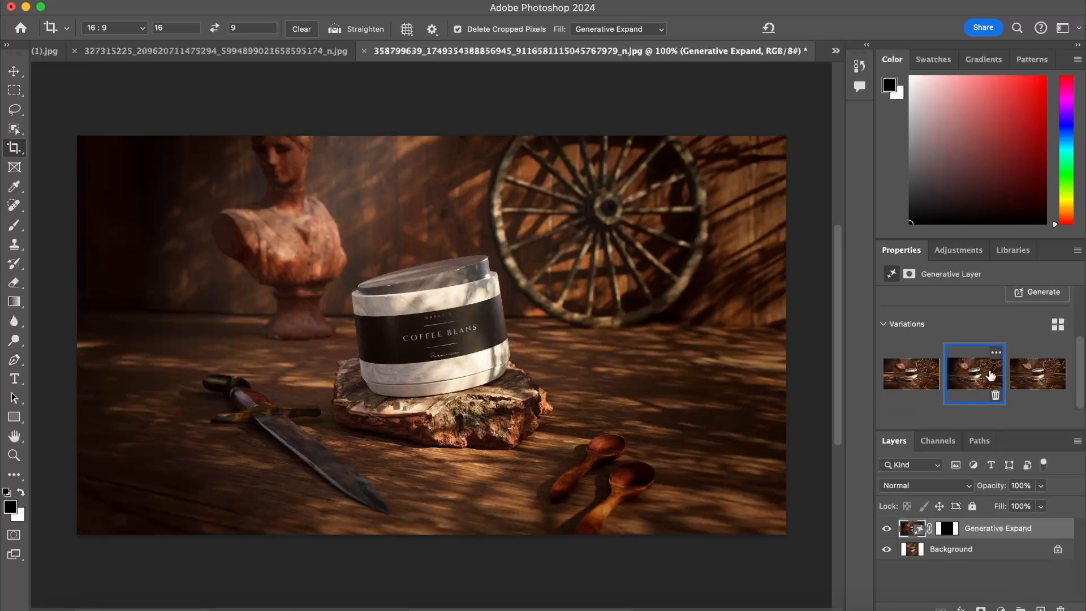
click(1043, 377)
click(974, 371)
click(1029, 371)
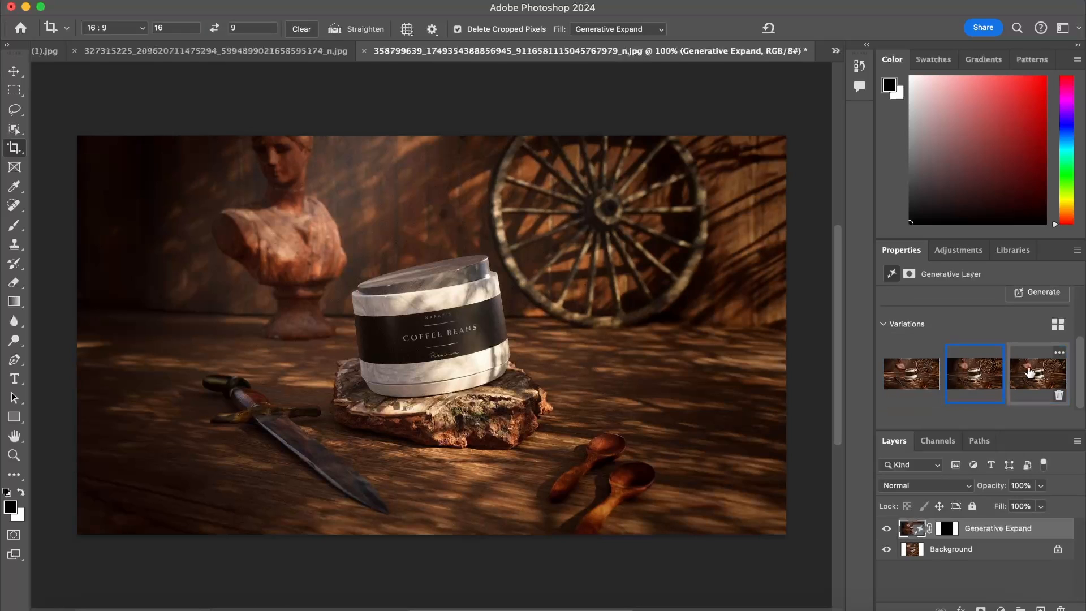
click(993, 385)
click(930, 389)
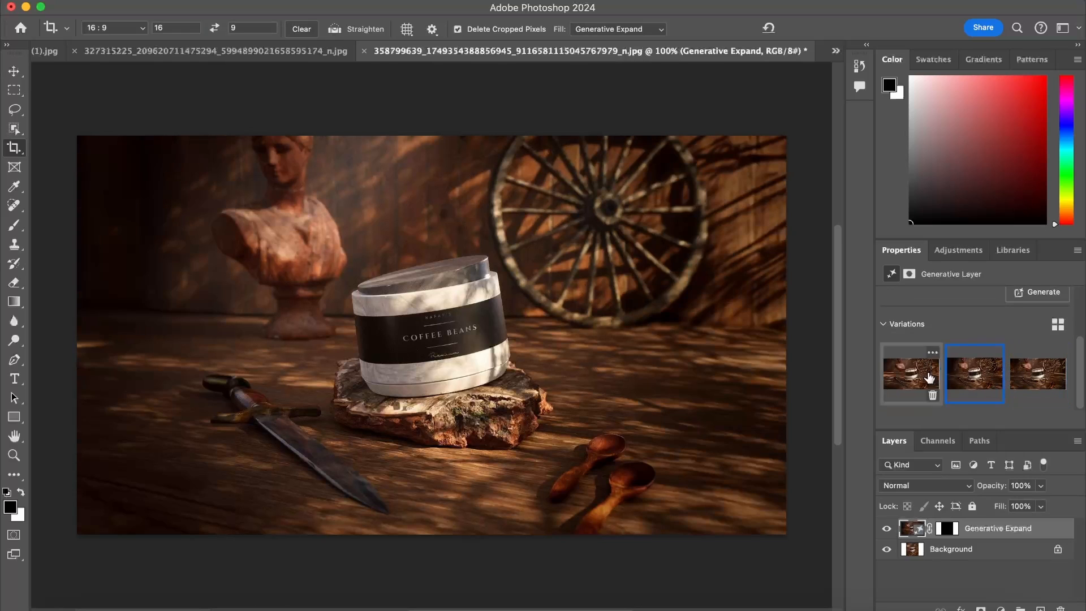
click(964, 389)
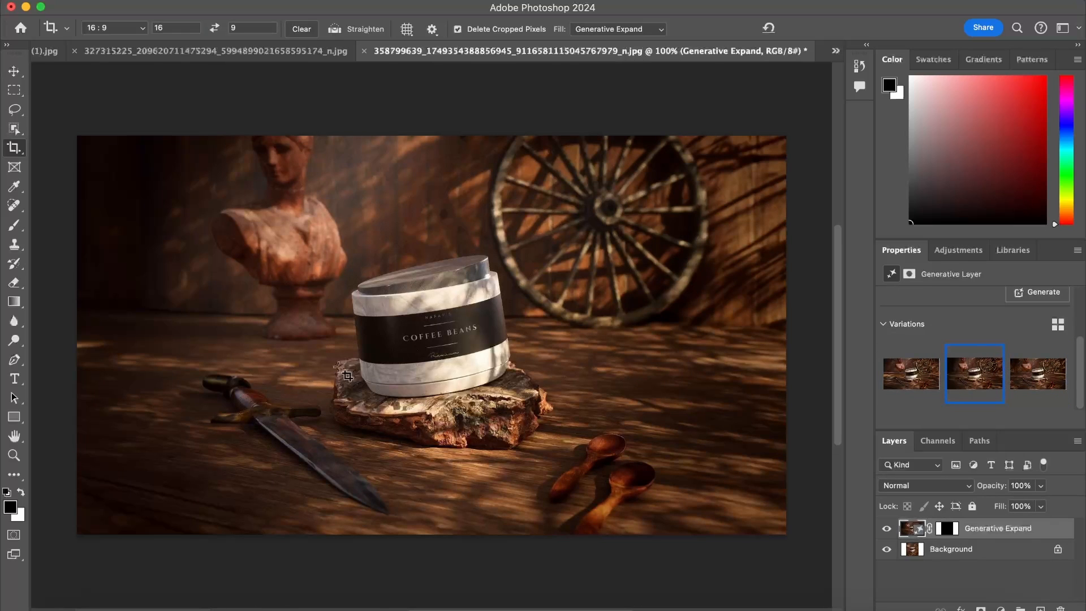
click(915, 376)
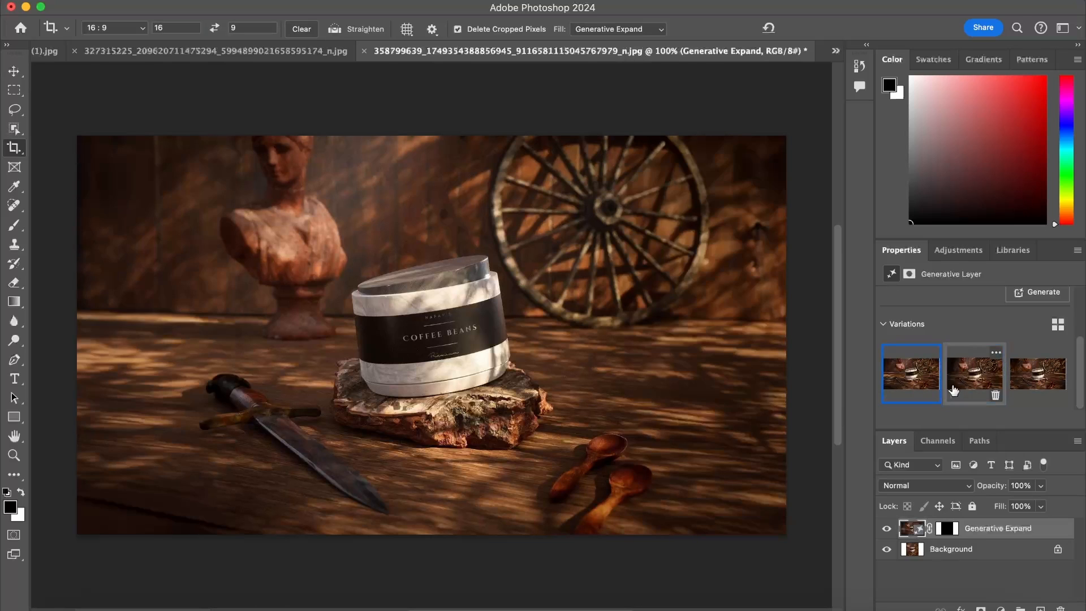
click(966, 387)
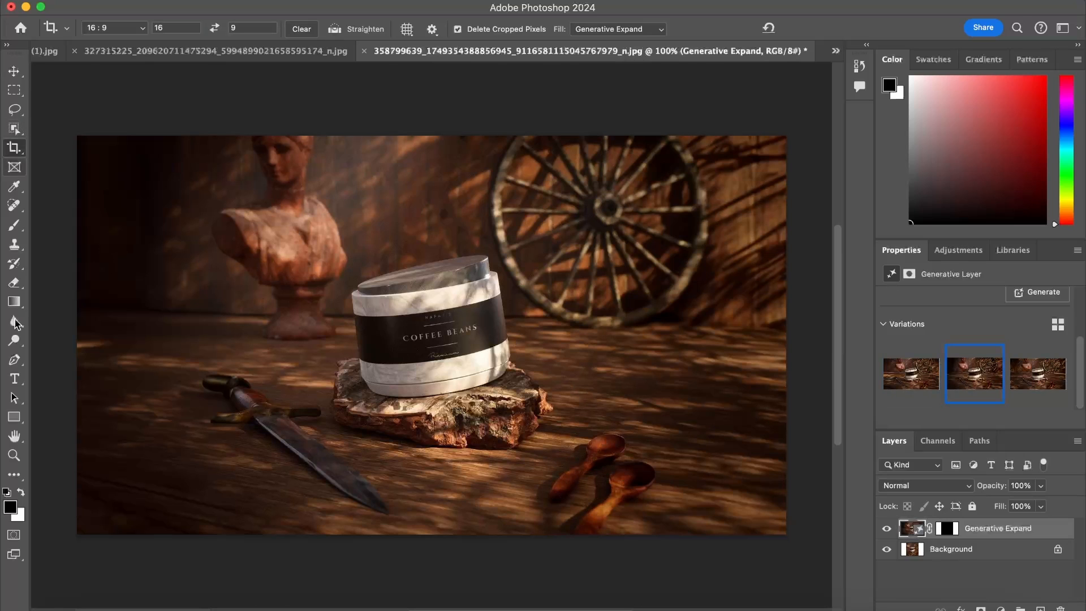
Lasso the two wooden spoons and remove them by running Generative Fill with an empty prompt
click(14, 110)
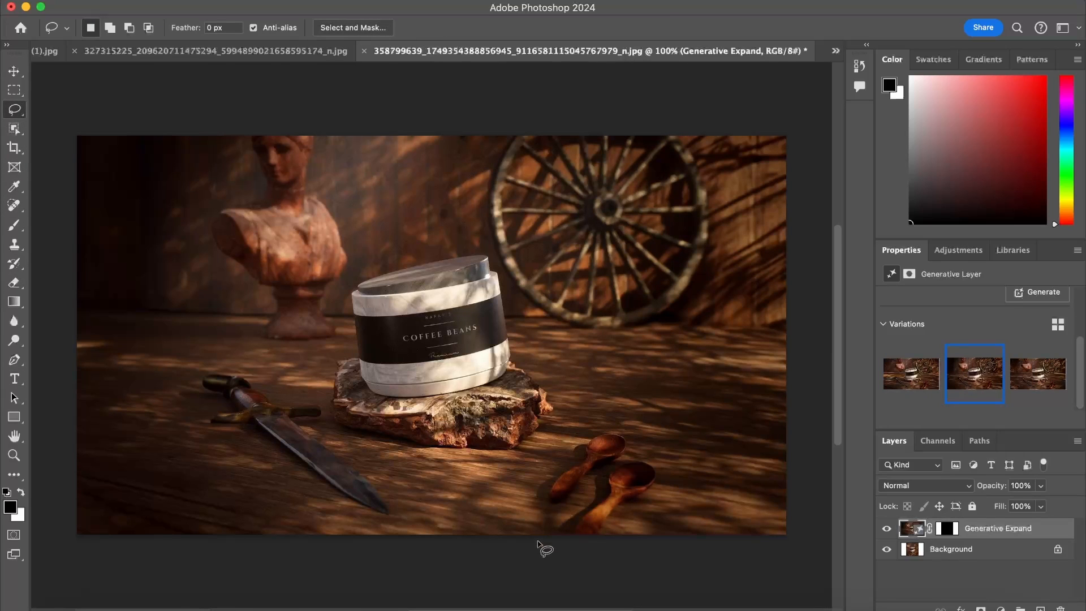
mouse_move(546, 554)
mouse_down()
mouse_move(538, 468)
mouse_move(569, 442)
mouse_move(617, 428)
mouse_move(655, 461)
mouse_move(642, 544)
mouse_up()
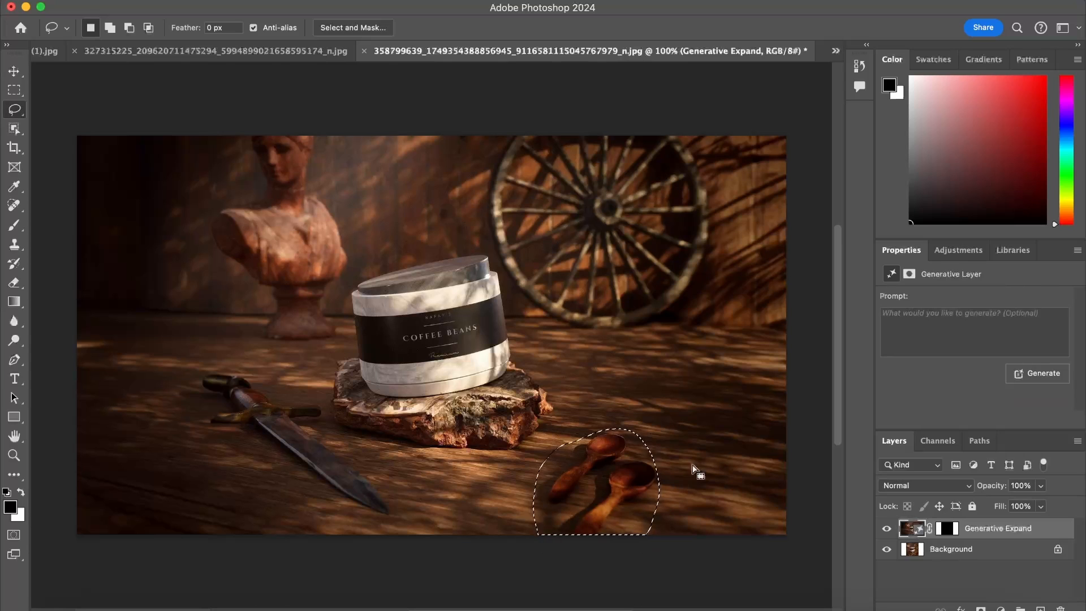
click(1030, 348)
click(1012, 373)
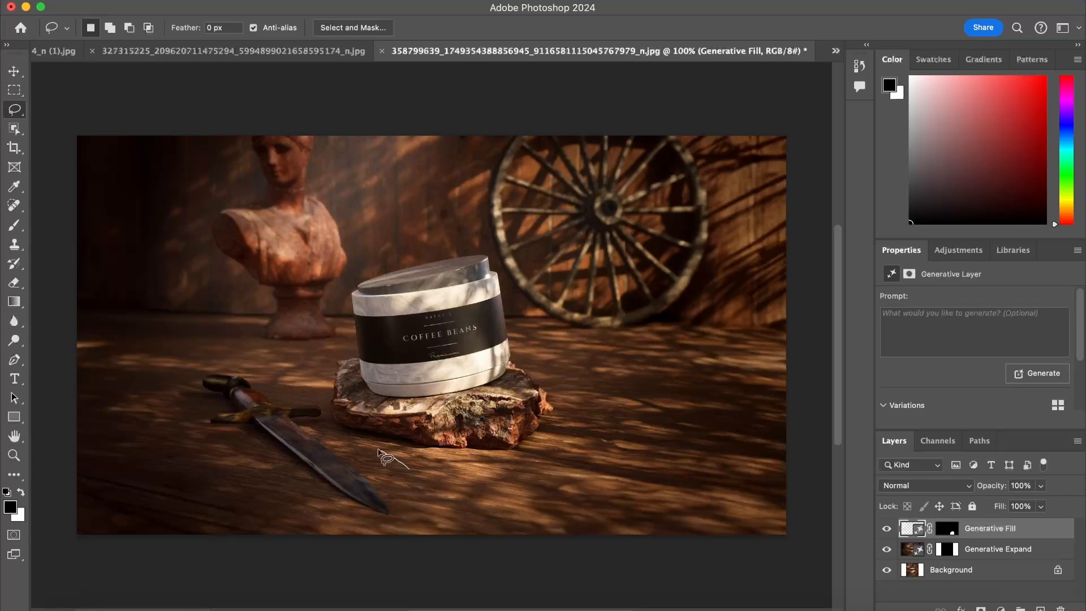
Lasso the coffee jar with its bark base and run Generative Fill without a prompt, and repeat this on the charred ring in its place
mouse_move(377, 448)
mouse_down()
mouse_move(341, 434)
mouse_move(326, 404)
mouse_move(327, 368)
mouse_move(346, 336)
mouse_move(343, 289)
mouse_move(385, 258)
mouse_move(487, 251)
mouse_move(575, 424)
mouse_move(563, 446)
mouse_move(532, 458)
mouse_move(401, 463)
mouse_up()
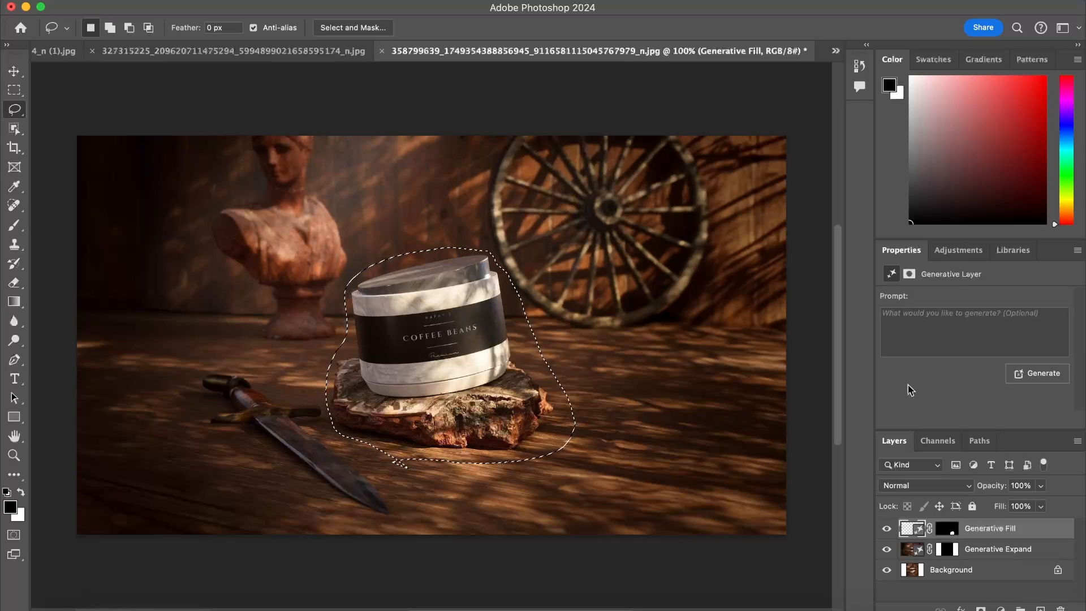
click(1035, 373)
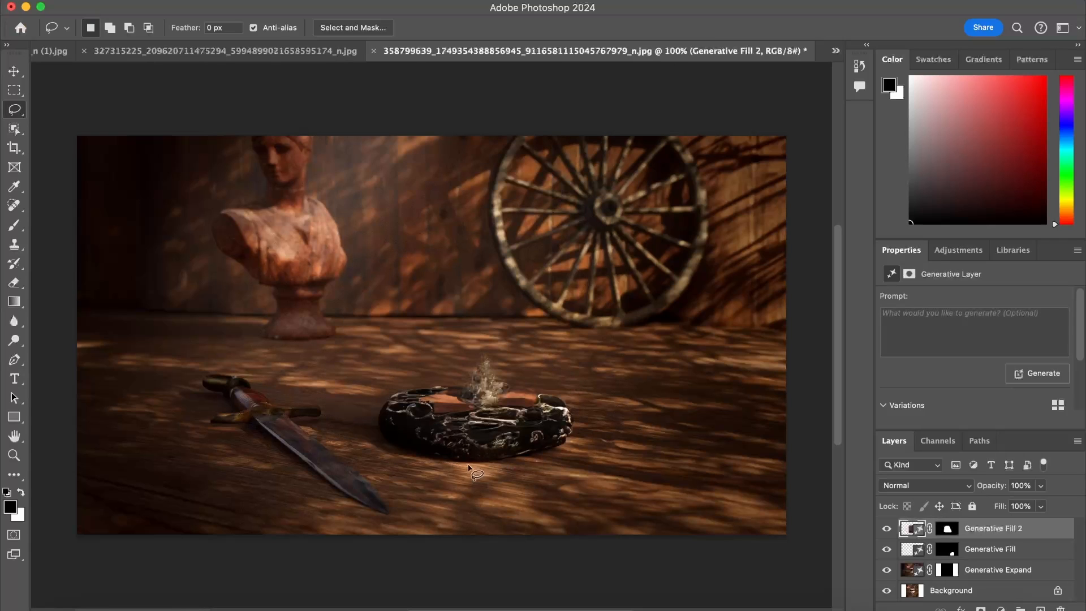
mouse_move(417, 464)
mouse_down()
mouse_move(371, 440)
mouse_move(362, 409)
mouse_move(408, 371)
mouse_move(492, 353)
mouse_move(562, 360)
mouse_move(627, 407)
mouse_move(590, 451)
mouse_move(526, 469)
mouse_up()
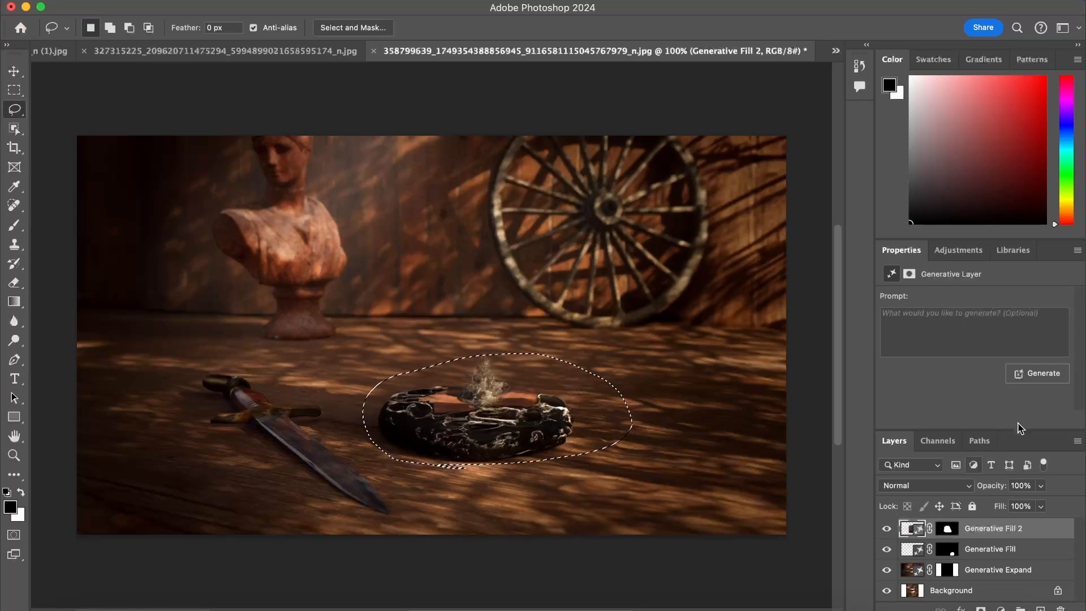
click(1051, 374)
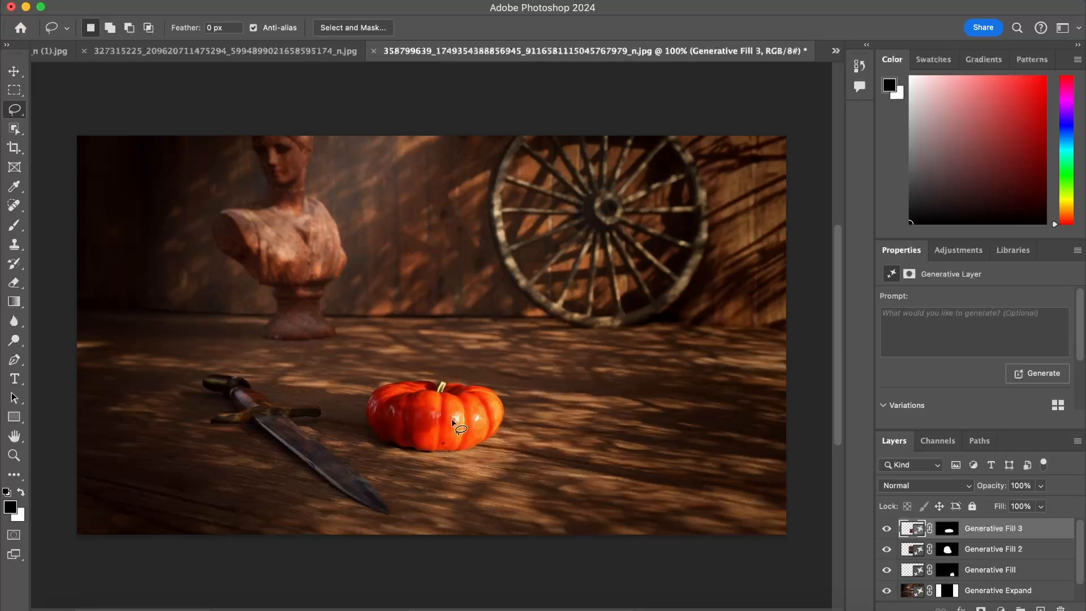
Compare the three variations of the newest Generative Fill layer and choose the third one, with the tree stump
scroll(992, 423, down, 7)
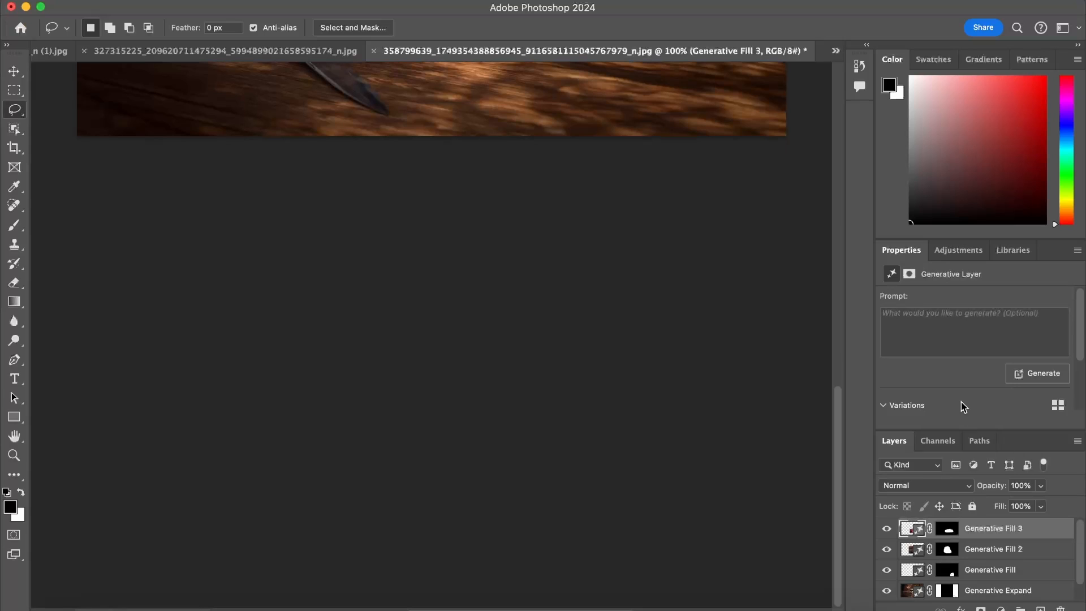
scroll(961, 403, down, 3)
scroll(600, 388, up, 10)
scroll(595, 390, down, 10)
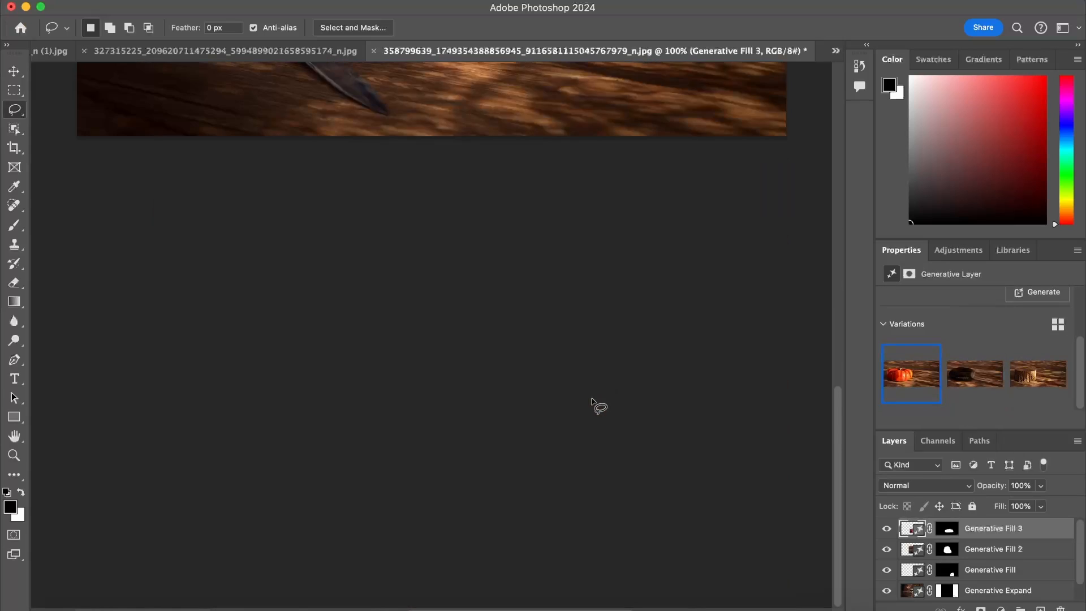
scroll(593, 405, up, 5)
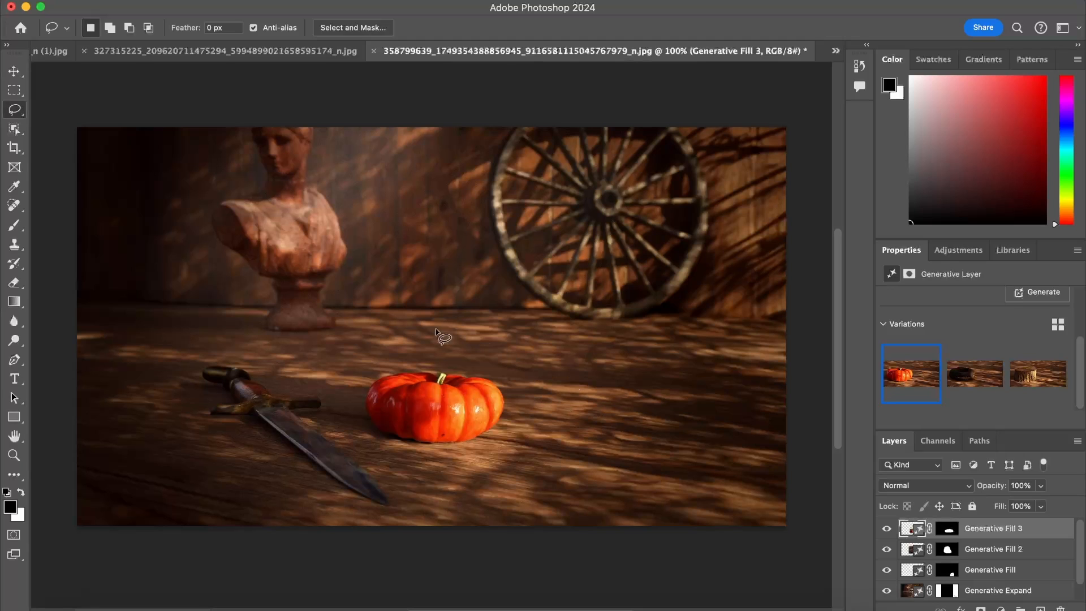
click(971, 374)
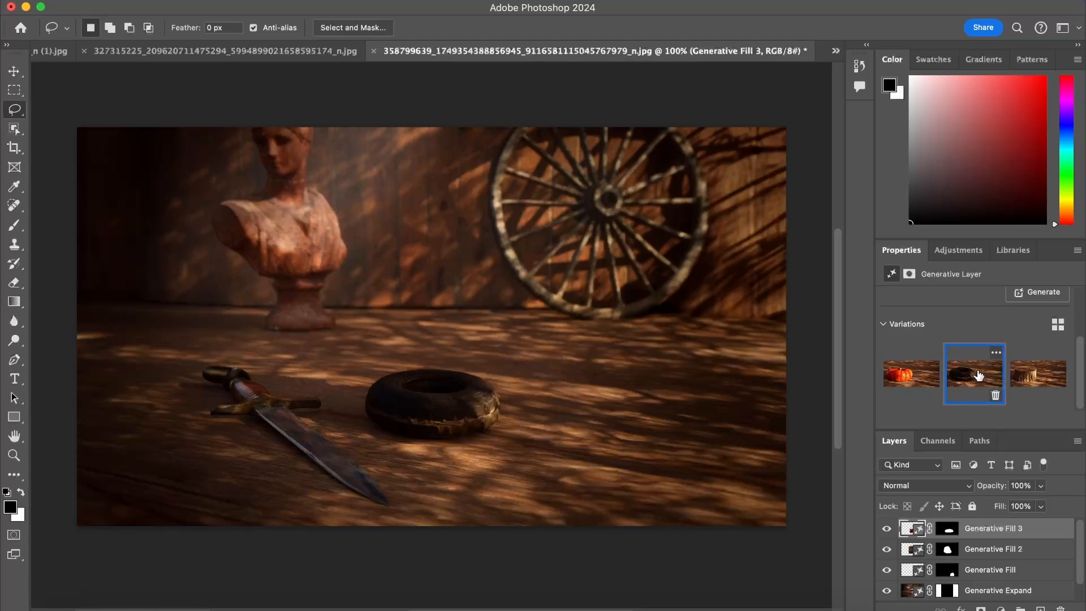
click(1043, 371)
click(980, 376)
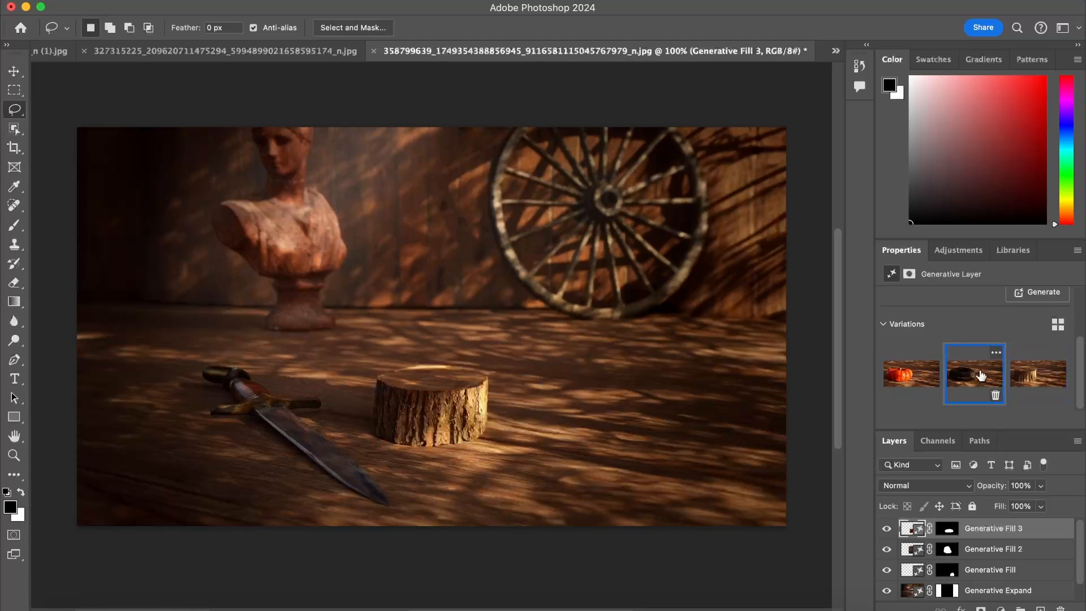
click(1042, 369)
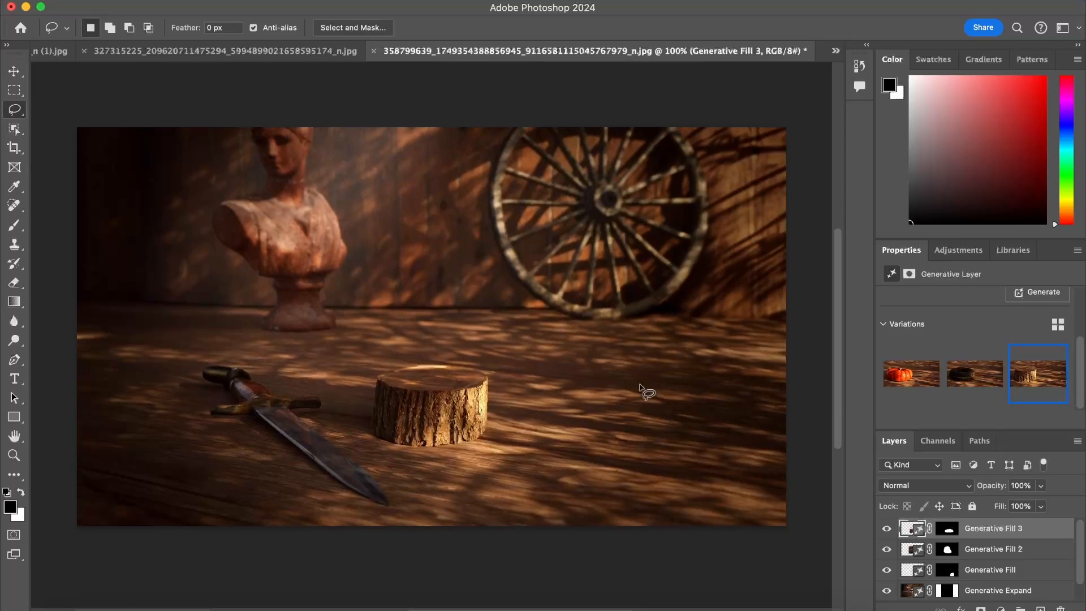
right_click(67, 105)
key(Escape)
key(v)
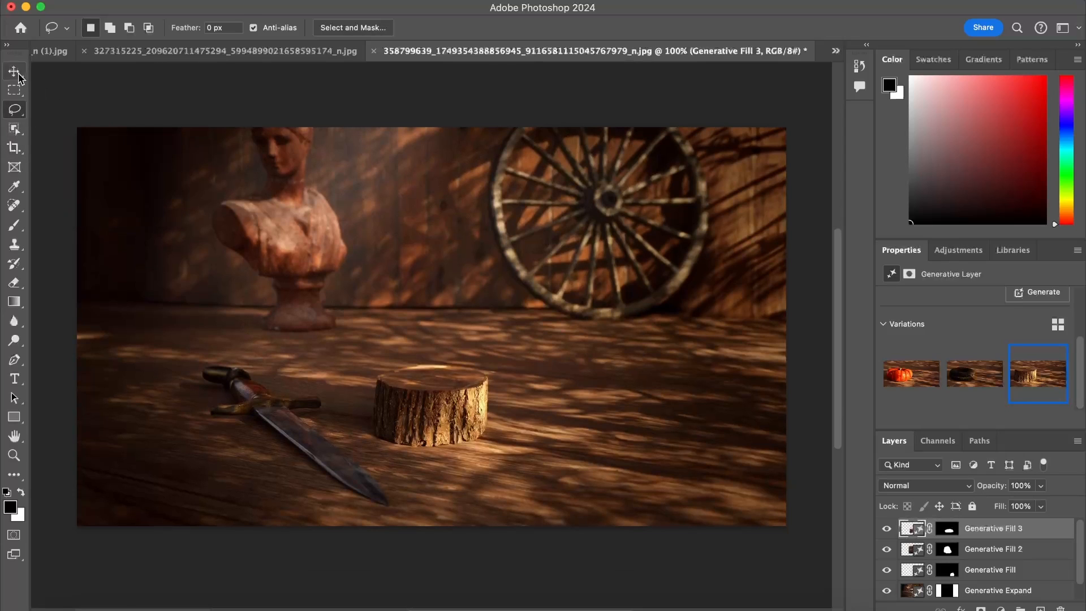